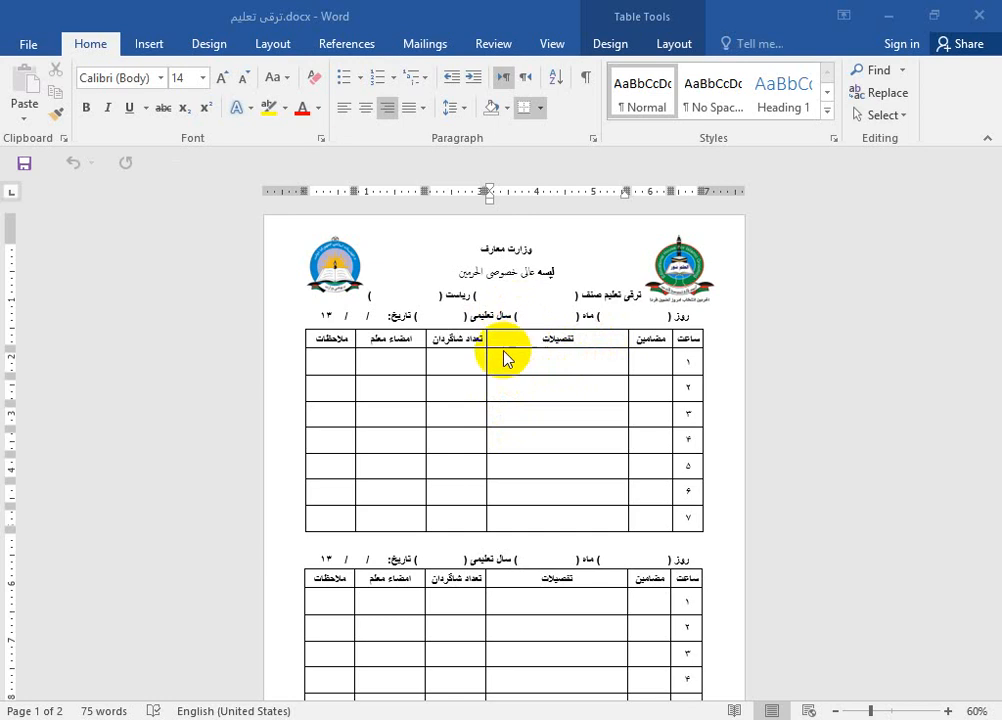
- View the finished school form at 100% and 90% zoom and examine its header lines and both lesson tables
{"action": "left_click", "coordinate": [553, 47]}
{"action": "left_click", "coordinate": [390, 88]}
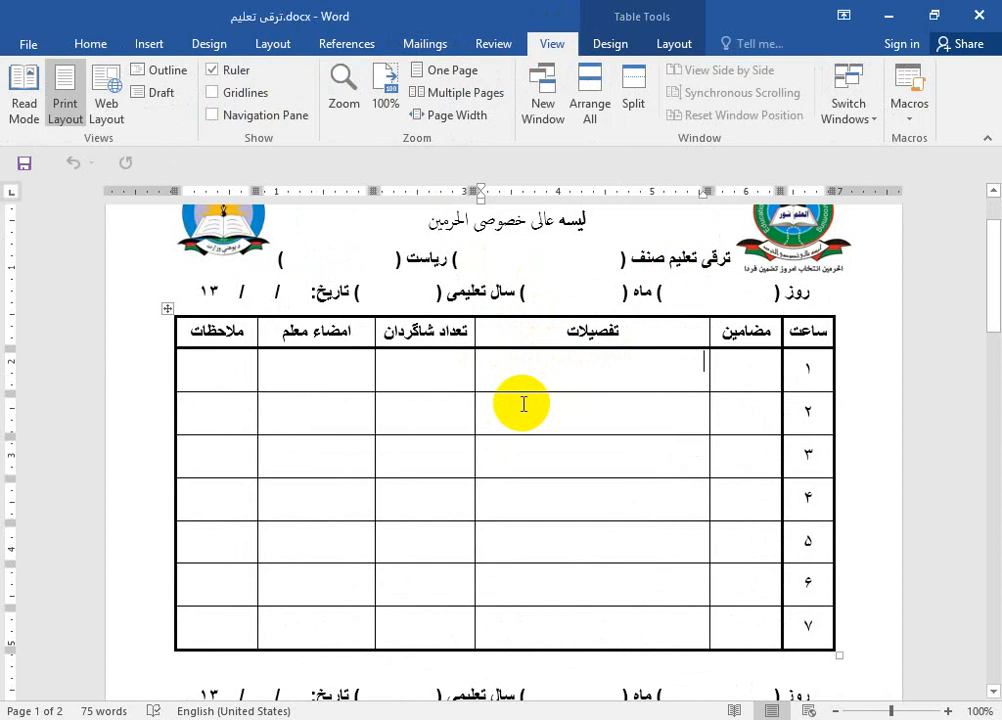
{"action": "left_click_drag", "start_coordinate": [984, 291], "coordinate": [984, 260]}
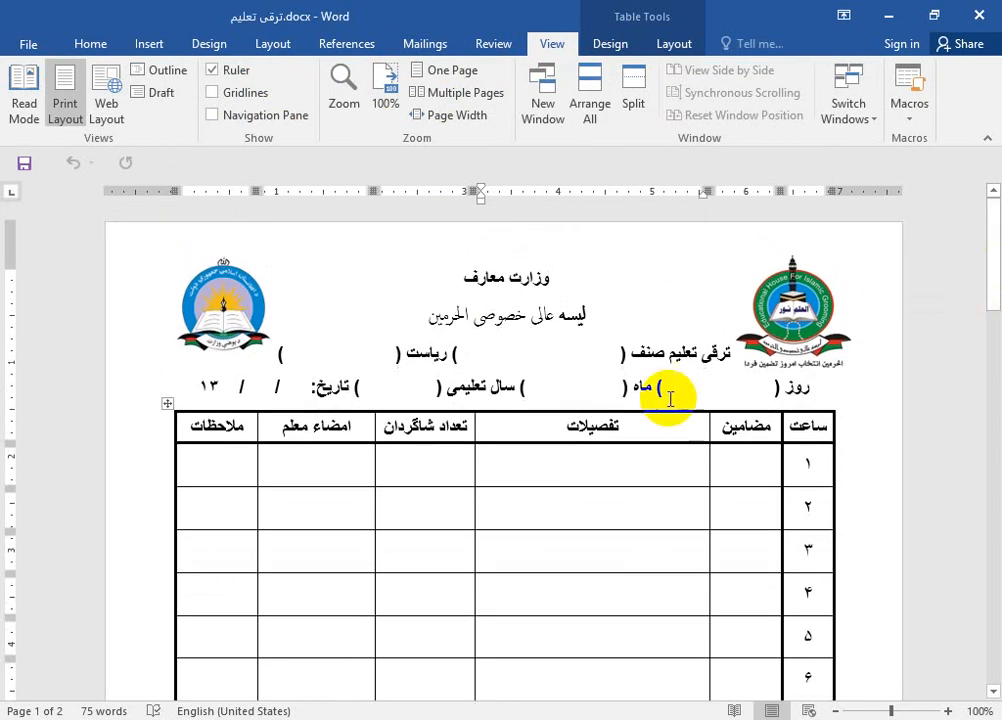
{"action": "left_click", "coordinate": [340, 471]}
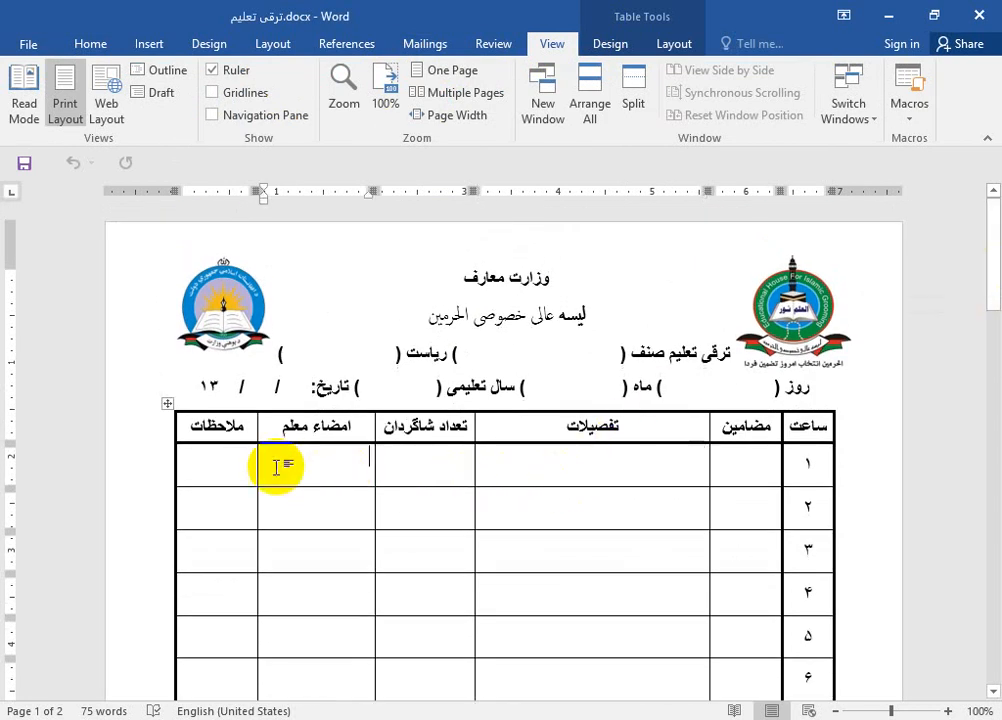
{"action": "left_click", "coordinate": [398, 465]}
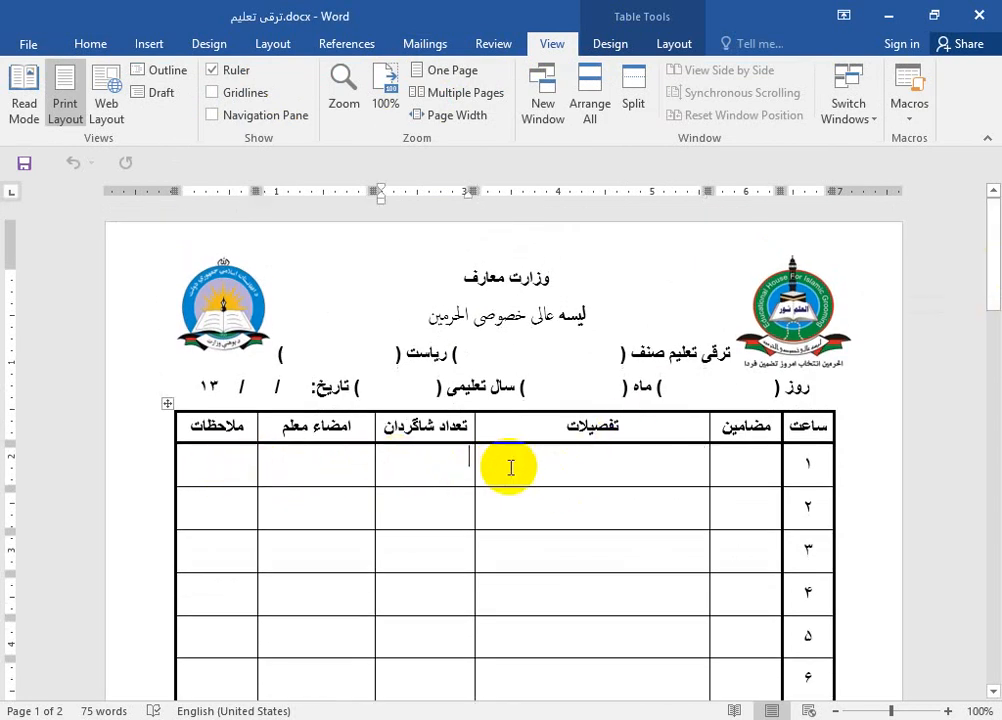
{"action": "left_click_drag", "start_coordinate": [986, 206], "coordinate": [988, 240]}
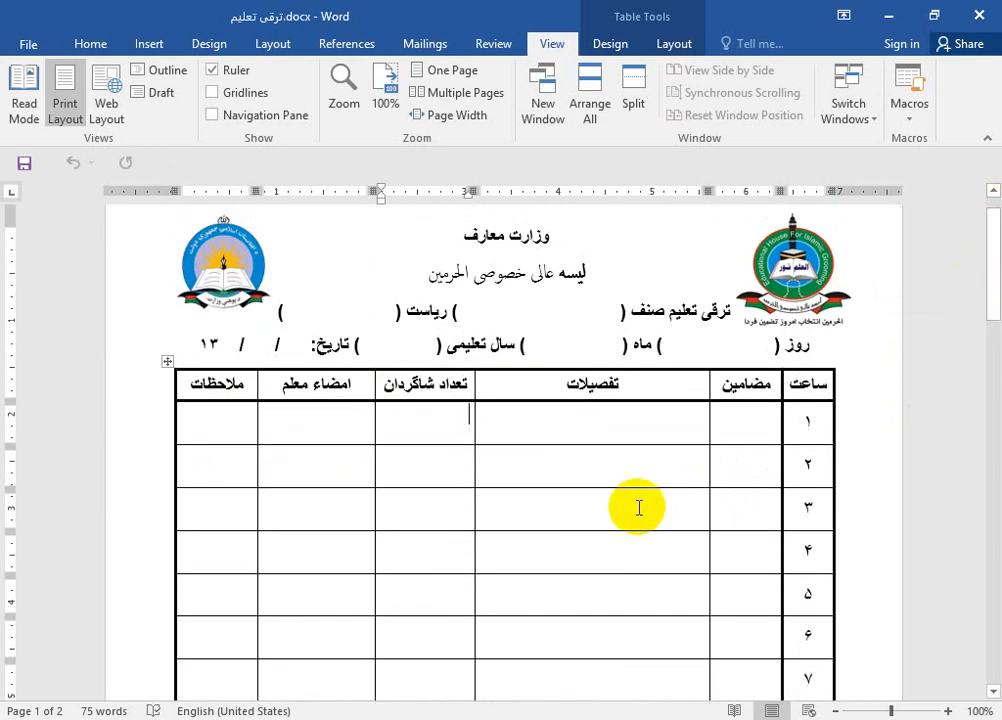
{"action": "scroll", "coordinate": [584, 503], "scroll_direction": "down", "scroll_amount": 1}
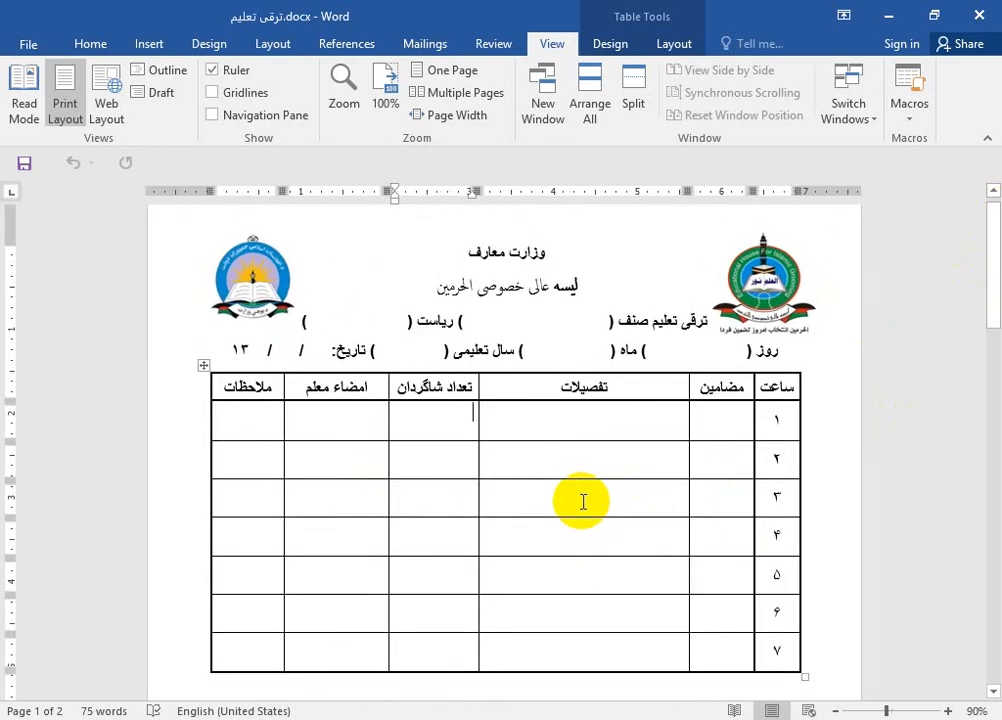
{"action": "scroll", "coordinate": [583, 501], "scroll_direction": "down", "scroll_amount": 6}
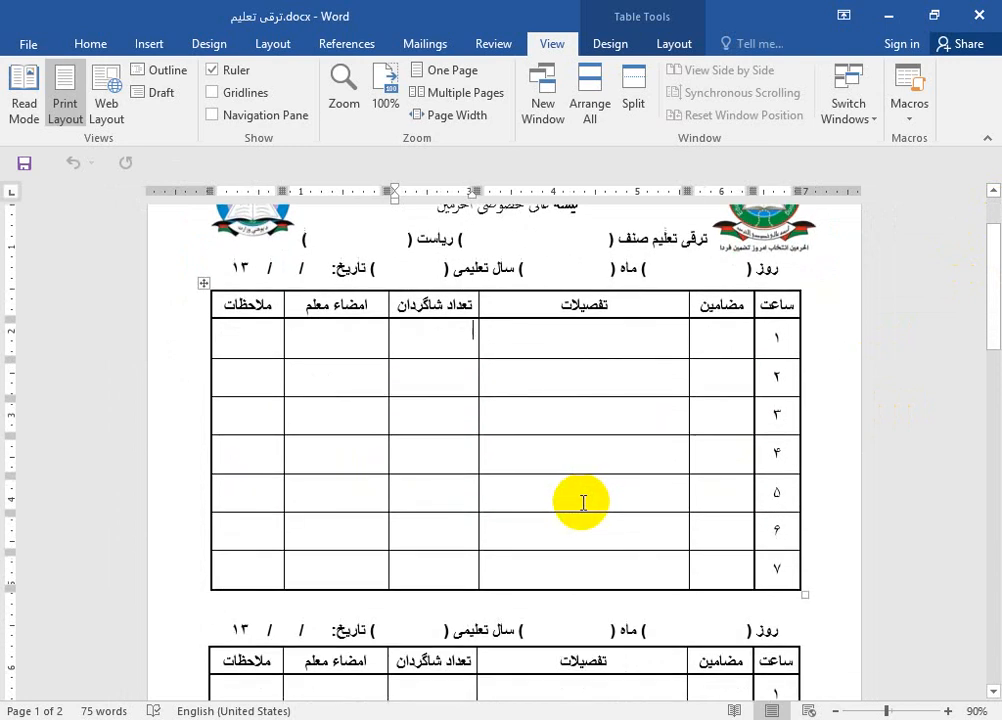
{"action": "scroll", "coordinate": [581, 501], "scroll_direction": "down", "scroll_amount": 2}
{"action": "scroll", "coordinate": [575, 505], "scroll_direction": "up", "scroll_amount": 8}
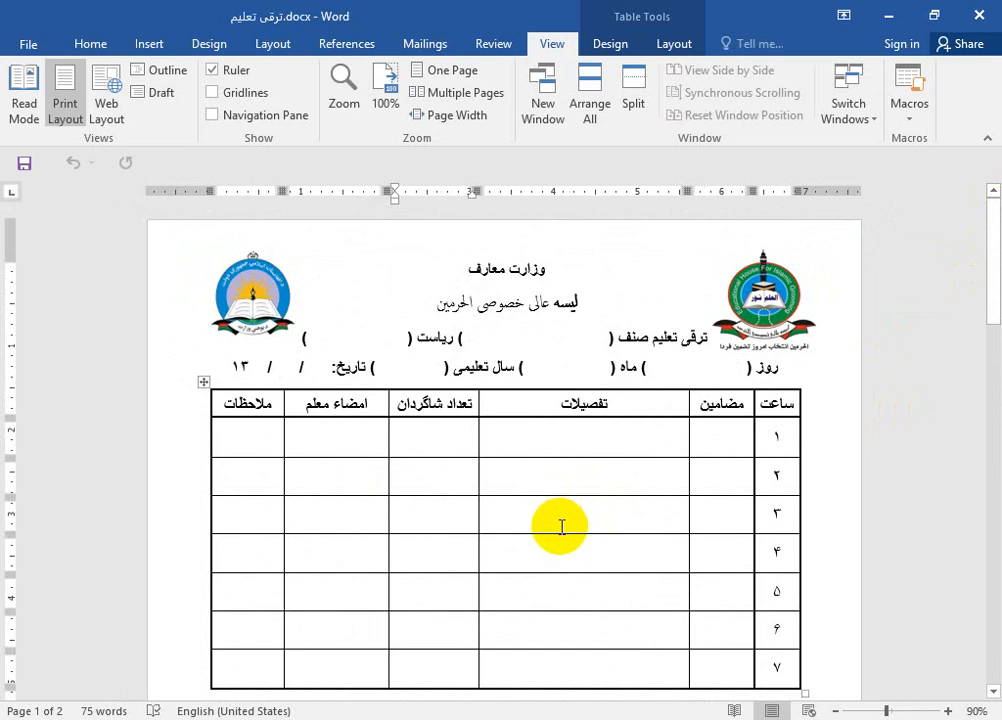
{"action": "scroll", "coordinate": [559, 529], "scroll_direction": "down", "scroll_amount": 5}
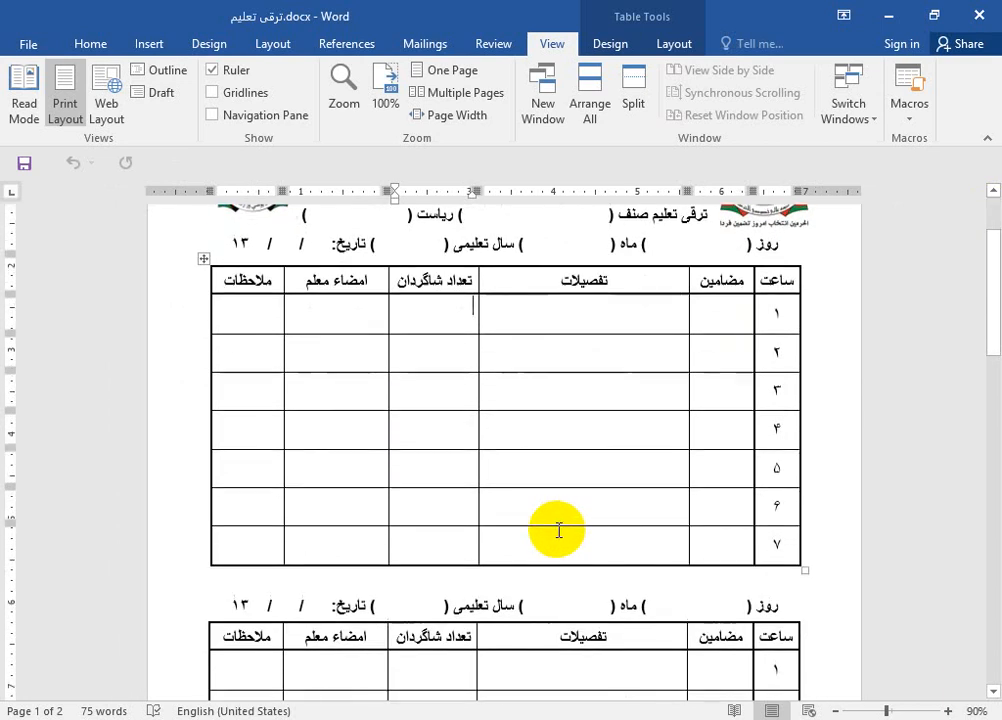
{"action": "scroll", "coordinate": [556, 532], "scroll_direction": "up", "scroll_amount": 4}
{"action": "scroll", "coordinate": [557, 532], "scroll_direction": "up", "scroll_amount": 1}
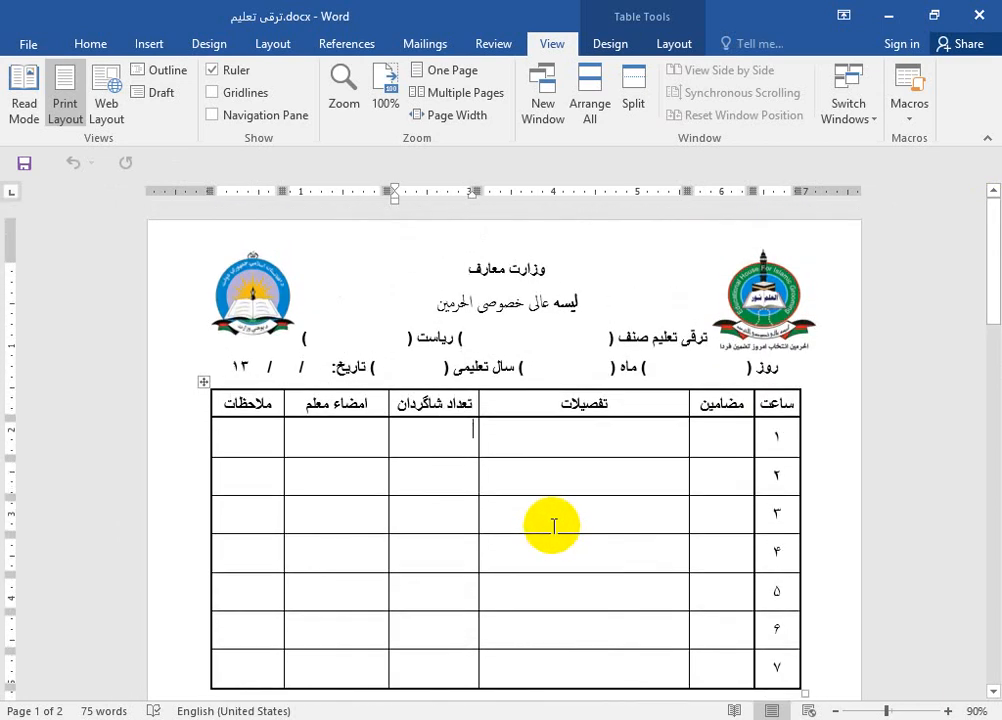
- Examine the form's details cell, the two header logos and the school title line above the first table
{"action": "left_click", "coordinate": [557, 434]}
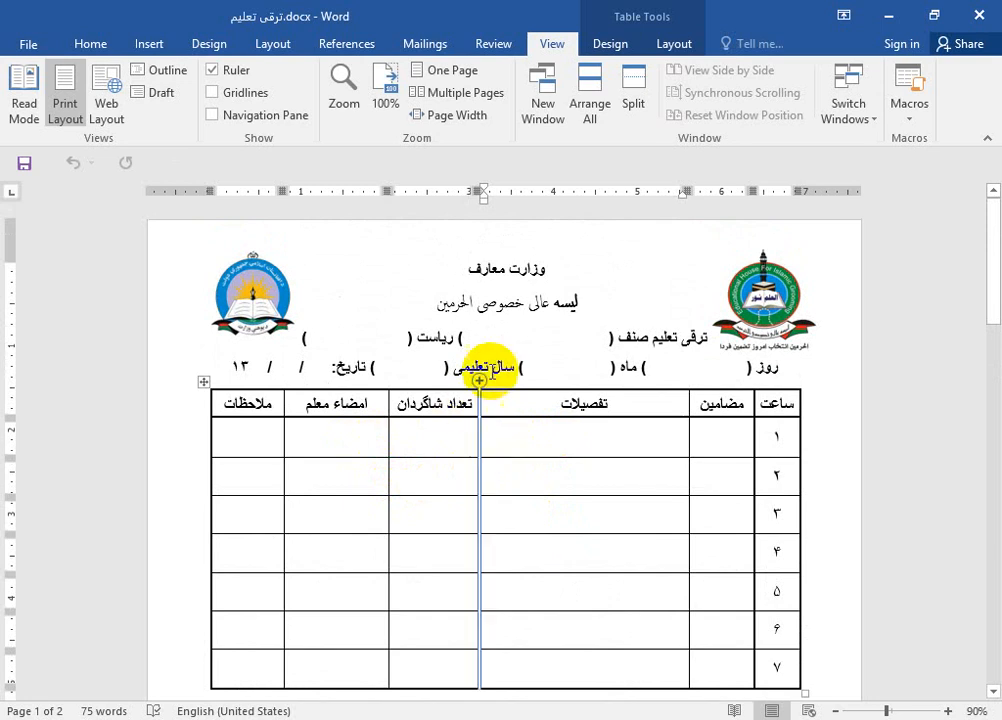
{"action": "left_click", "coordinate": [763, 296]}
{"action": "left_click", "coordinate": [250, 292]}
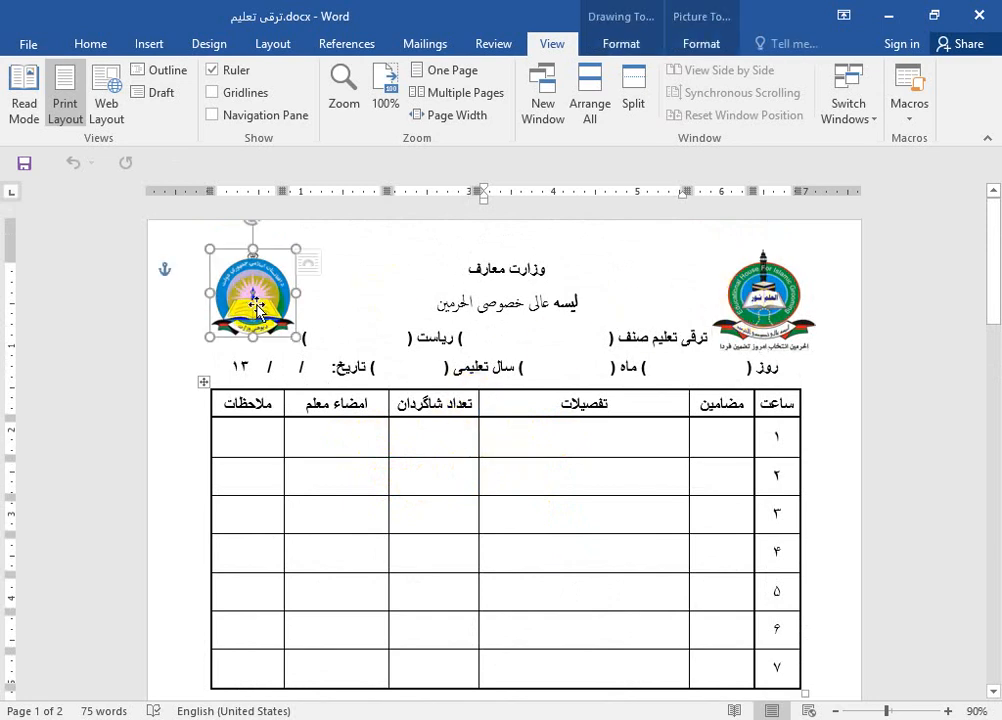
{"action": "left_click", "coordinate": [427, 317]}
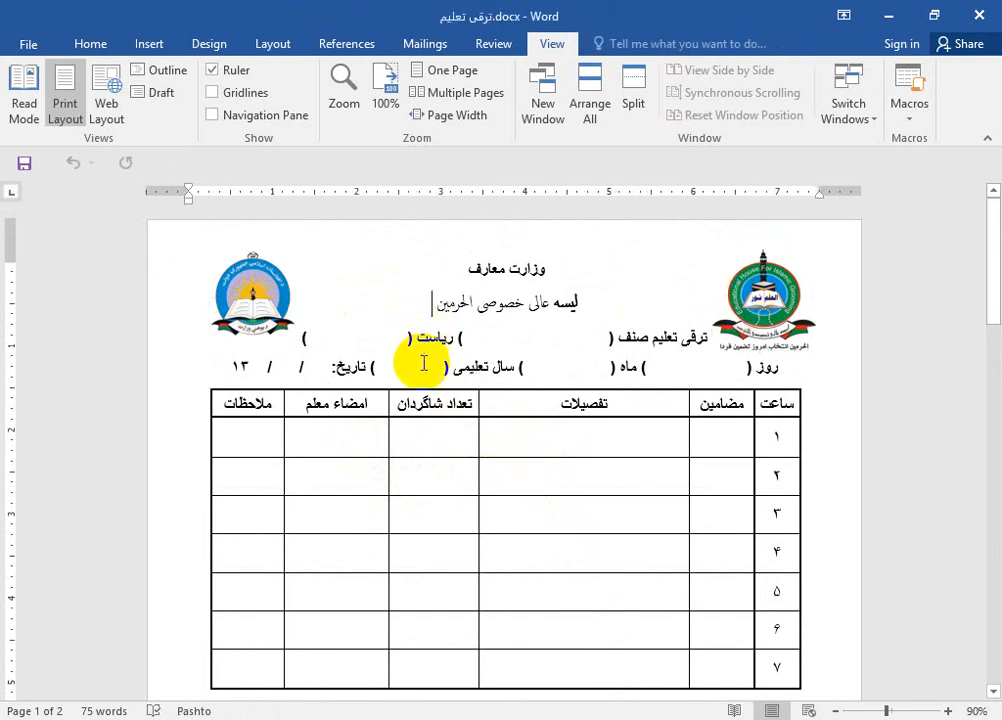
{"action": "scroll", "coordinate": [421, 410], "scroll_direction": "down", "scroll_amount": 2}
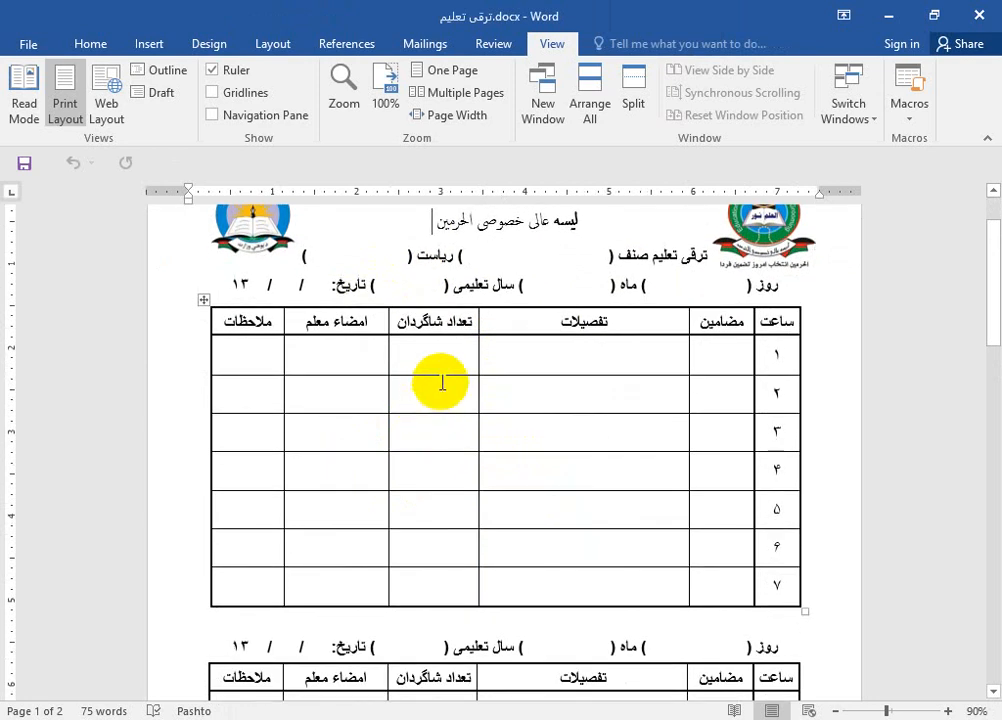
{"action": "scroll", "coordinate": [440, 376], "scroll_direction": "up", "scroll_amount": 1}
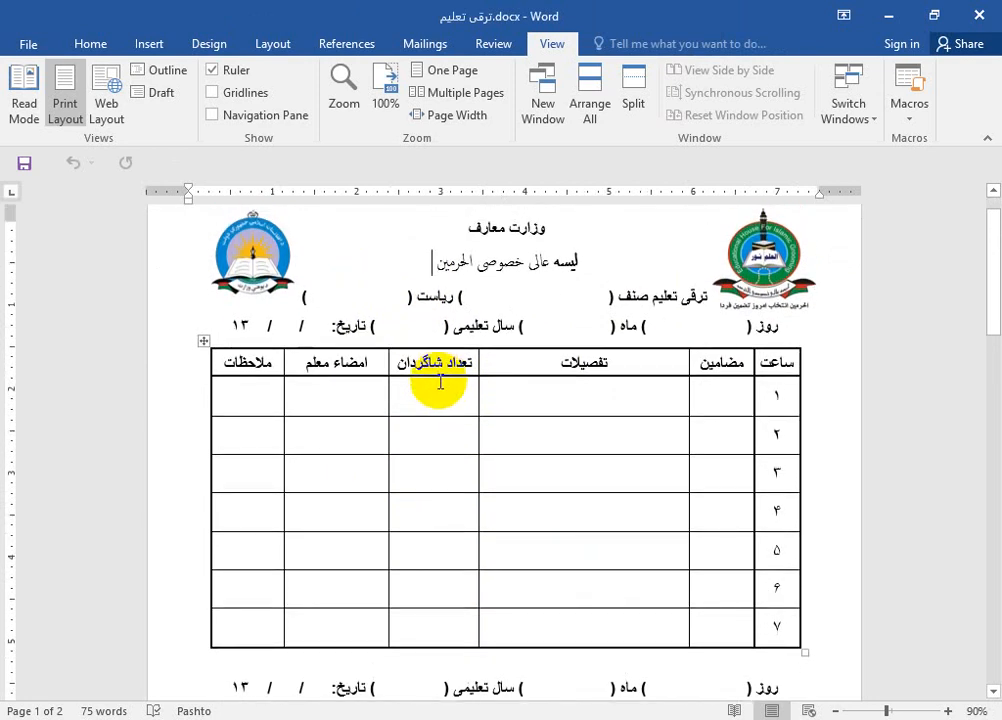
- Create a new blank document and set its paper size to A4
{"action": "key", "text": "ctrl+n"}
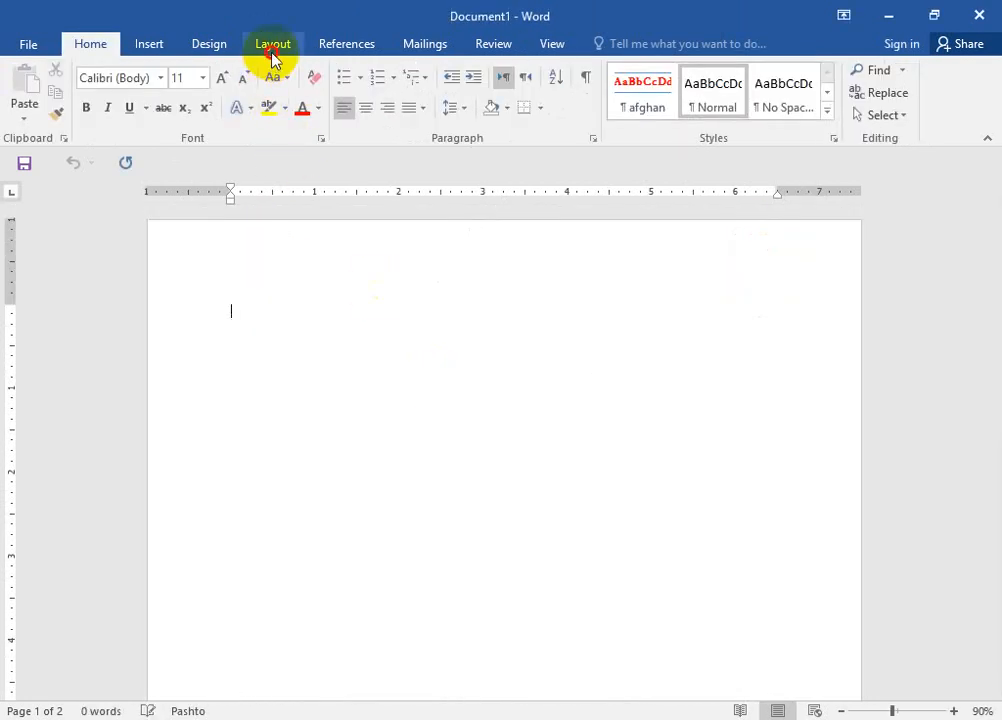
{"action": "left_click", "coordinate": [272, 50]}
{"action": "left_click", "coordinate": [134, 100]}
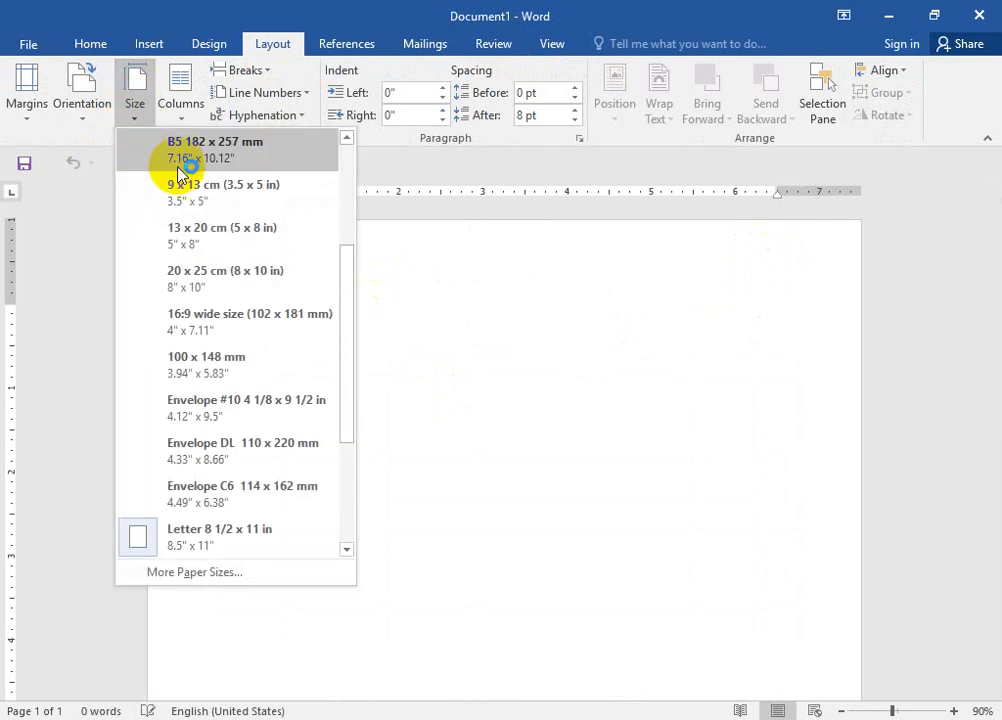
{"action": "scroll", "coordinate": [178, 172], "scroll_direction": "up", "scroll_amount": 3}
{"action": "left_click", "coordinate": [196, 158]}
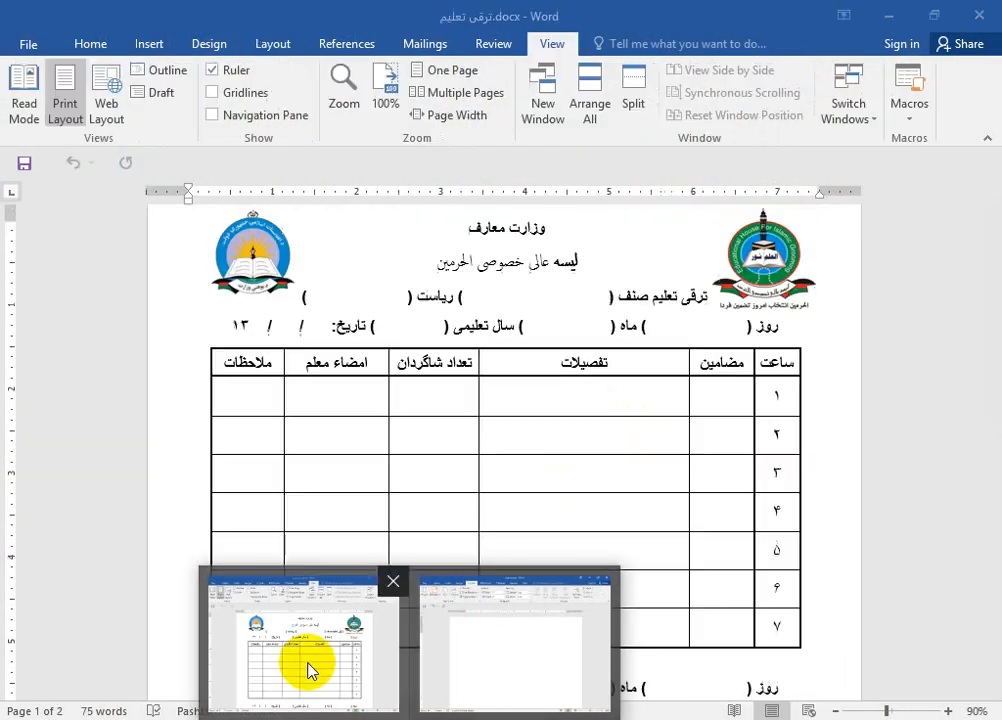
- Consult the finished form for its layout and insert a table of 6 columns by 8 rows in the blank document
{"action": "left_click", "coordinate": [288, 670]}
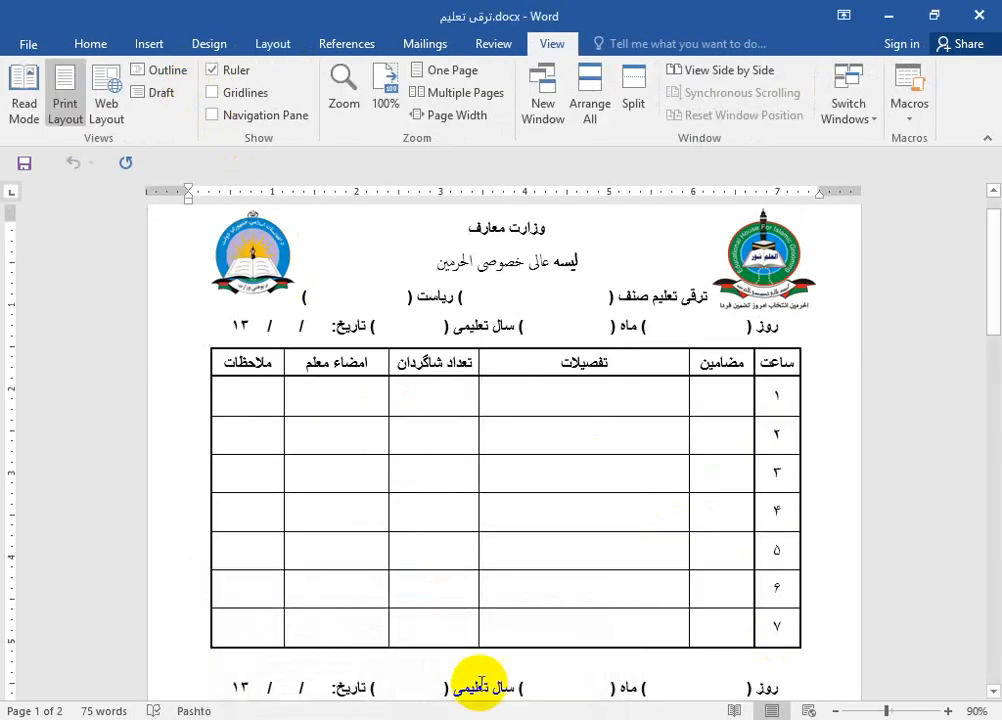
{"action": "left_click", "coordinate": [484, 717]}
{"action": "left_click", "coordinate": [166, 46]}
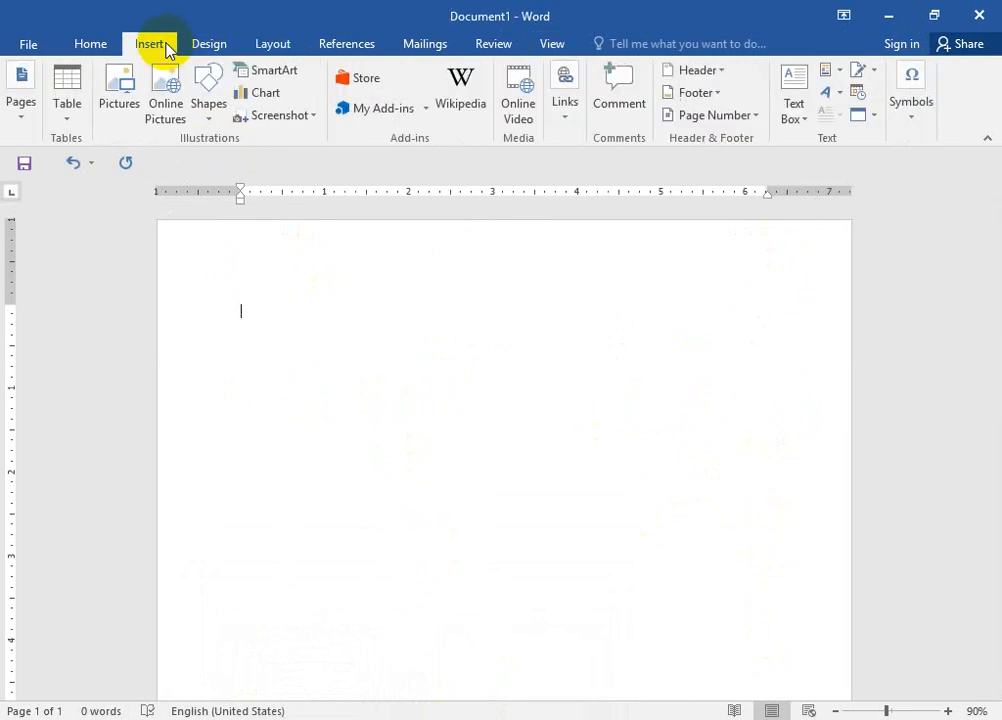
{"action": "left_click", "coordinate": [74, 116]}
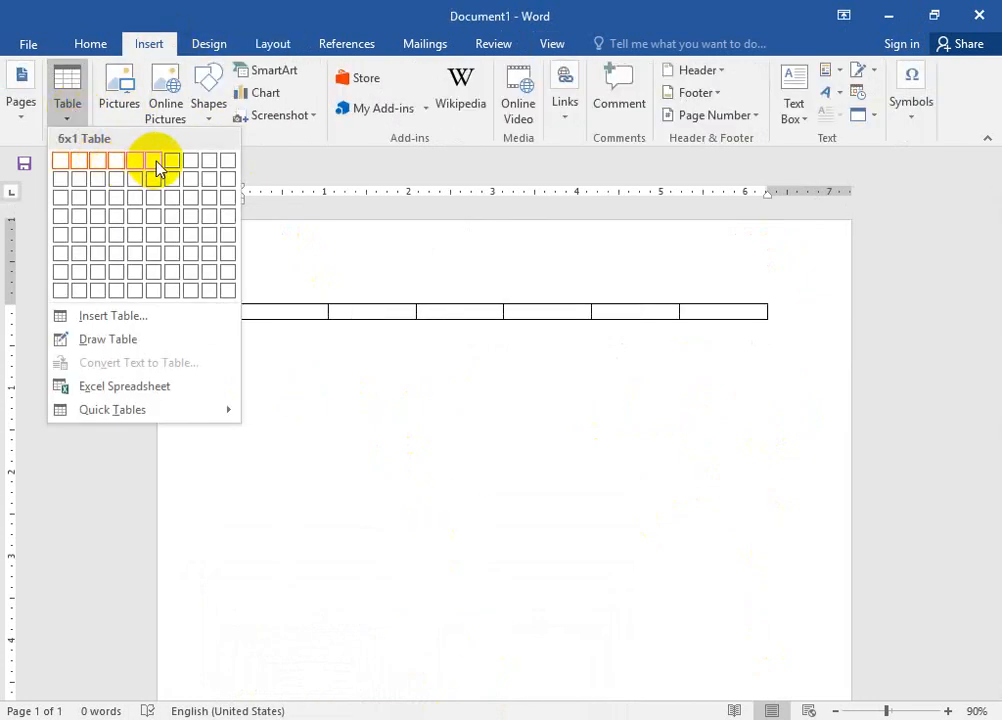
{"action": "left_click", "coordinate": [162, 293]}
{"action": "left_click", "coordinate": [589, 350]}
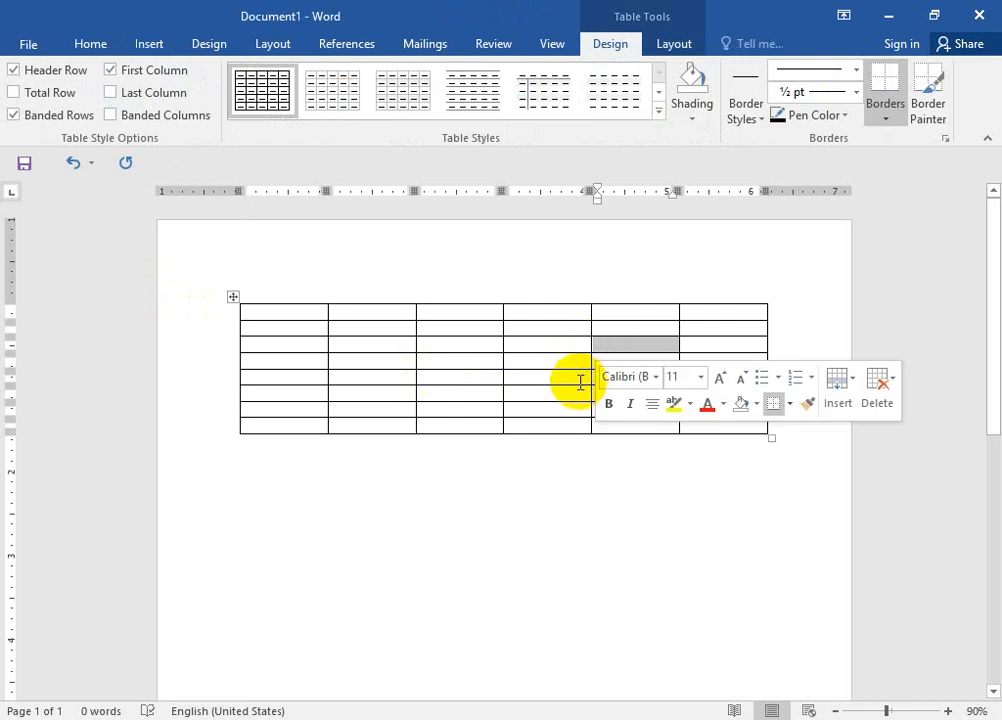
- Set the height of all rows in the new table to 0.4"
{"action": "left_click", "coordinate": [233, 297]}
{"action": "left_click", "coordinate": [655, 45]}
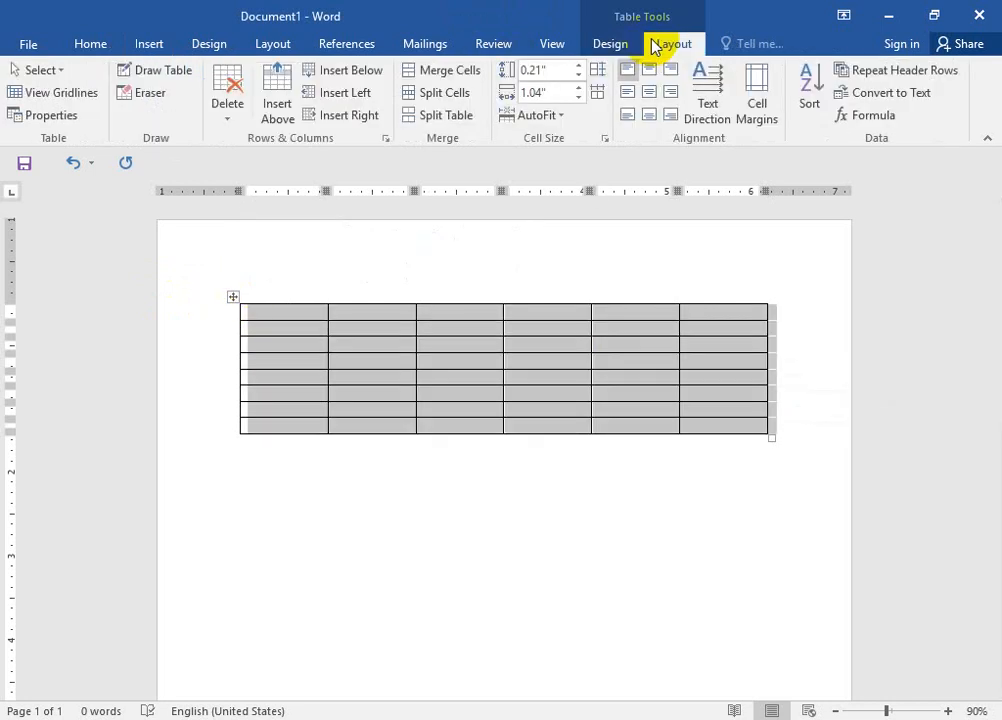
{"action": "left_click", "coordinate": [579, 65]}
{"action": "left_click", "coordinate": [579, 65]}
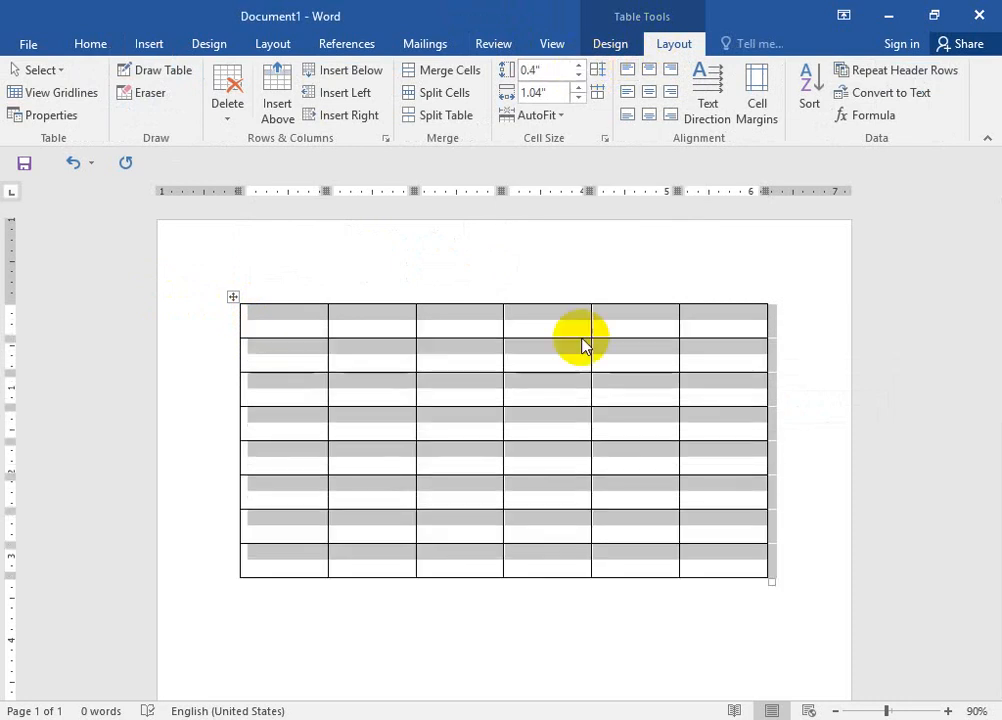
{"action": "left_click", "coordinate": [621, 330]}
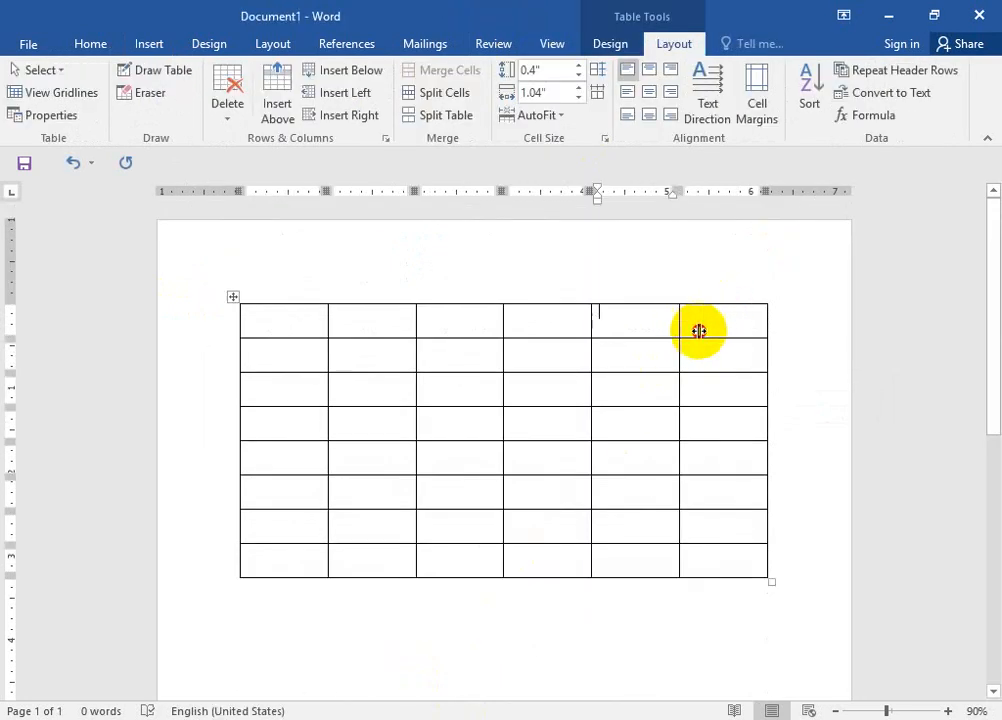
- Checking against the sample form, narrow the sixth column to about 0.5" and the fifth to 0.88", widening the fourth
{"action": "left_click_drag", "start_coordinate": [699, 331], "coordinate": [726, 329]}
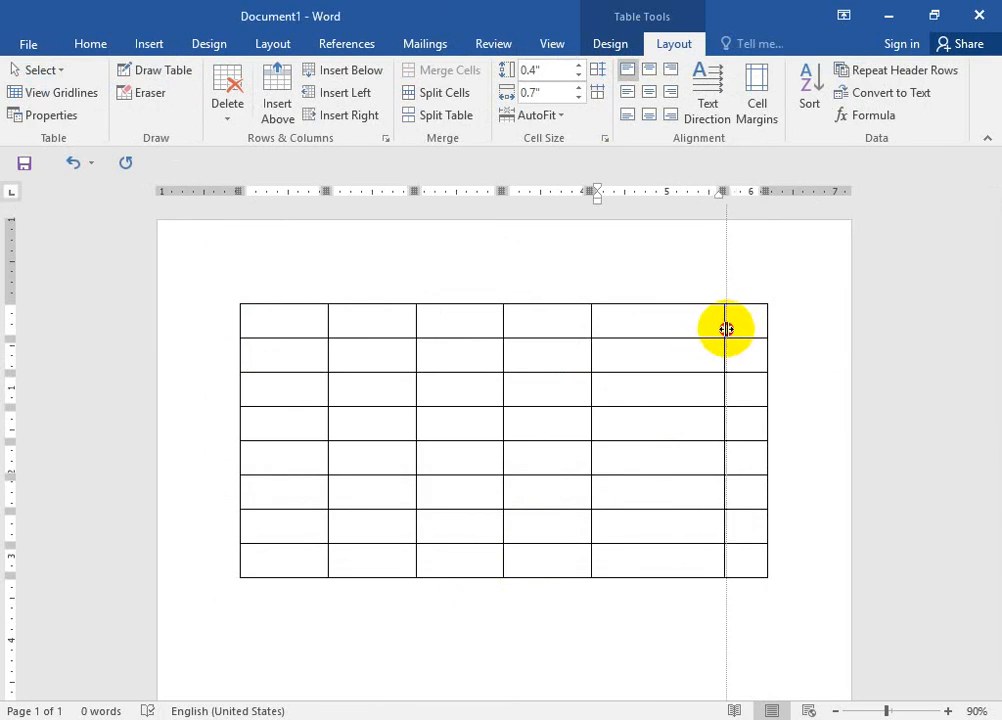
{"action": "left_click", "coordinate": [352, 672]}
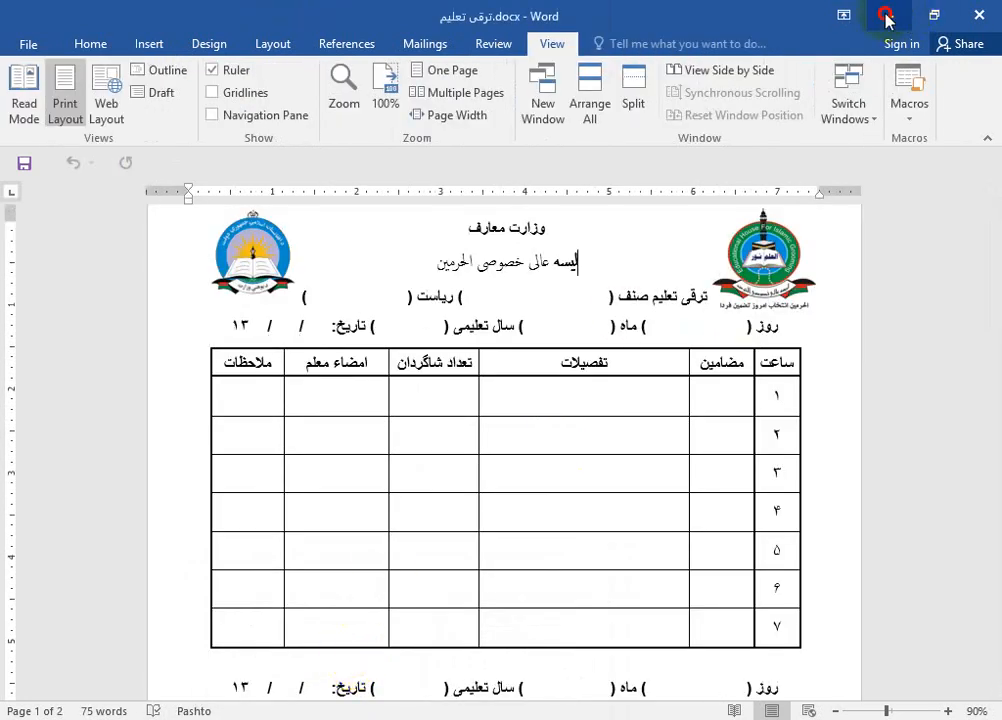
{"action": "left_click", "coordinate": [887, 16]}
{"action": "left_click_drag", "start_coordinate": [588, 329], "coordinate": [649, 324]}
- Compare with the sample form again and adjust the first three column widths, narrowing the first and making the third 1" wide
{"action": "left_click", "coordinate": [396, 671]}
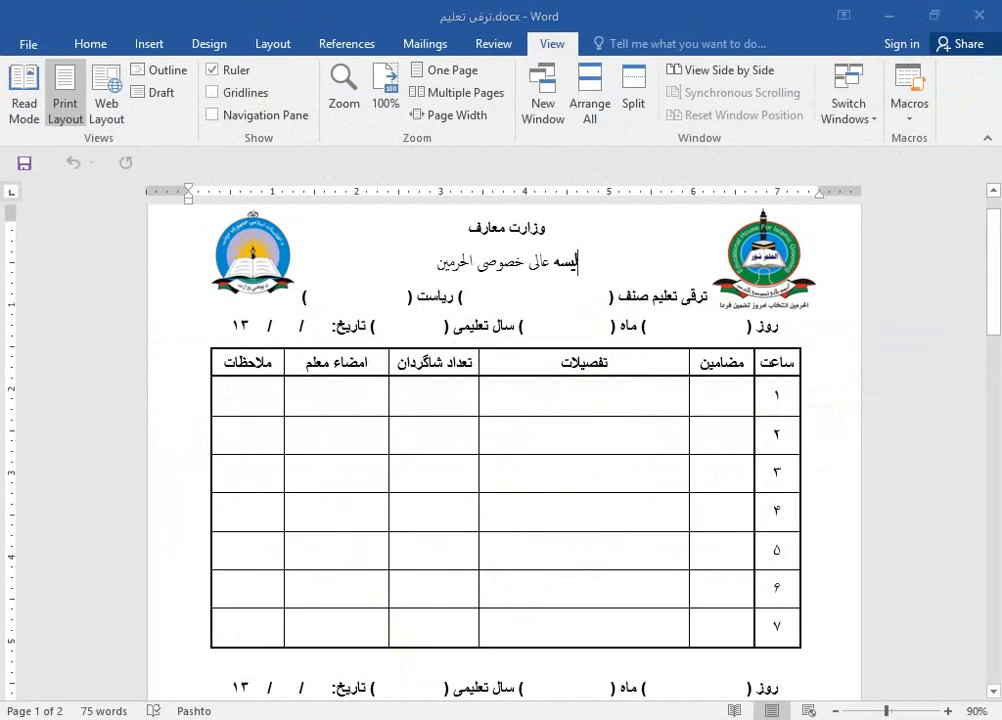
{"action": "left_click_drag", "start_coordinate": [327, 327], "coordinate": [312, 331]}
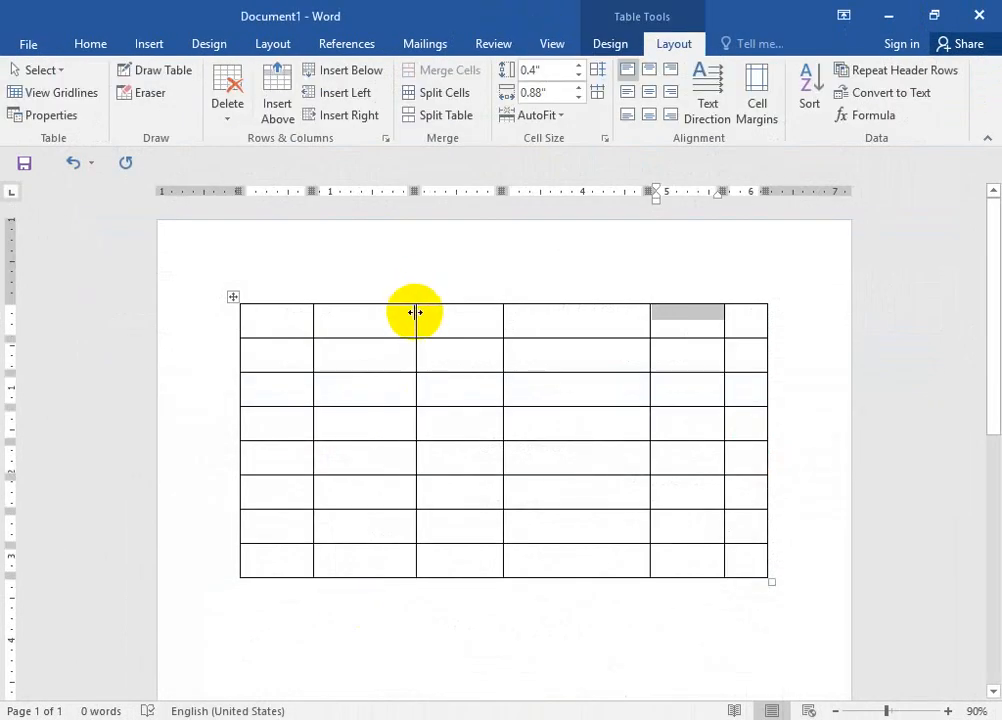
{"action": "left_click_drag", "start_coordinate": [415, 312], "coordinate": [408, 318]}
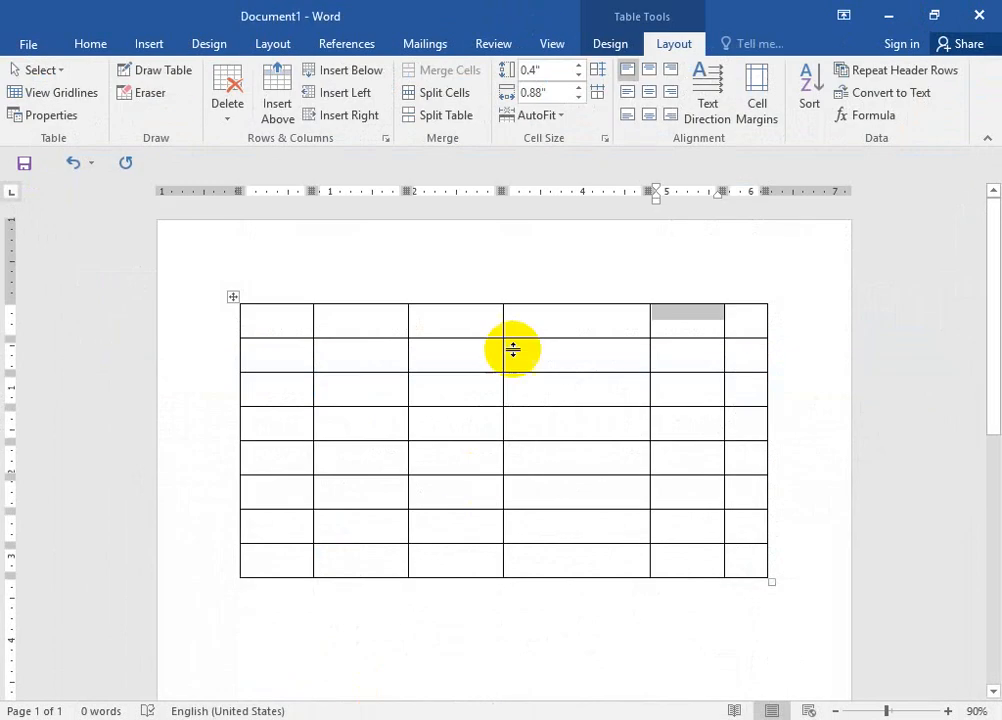
{"action": "left_click_drag", "start_coordinate": [499, 321], "coordinate": [491, 322]}
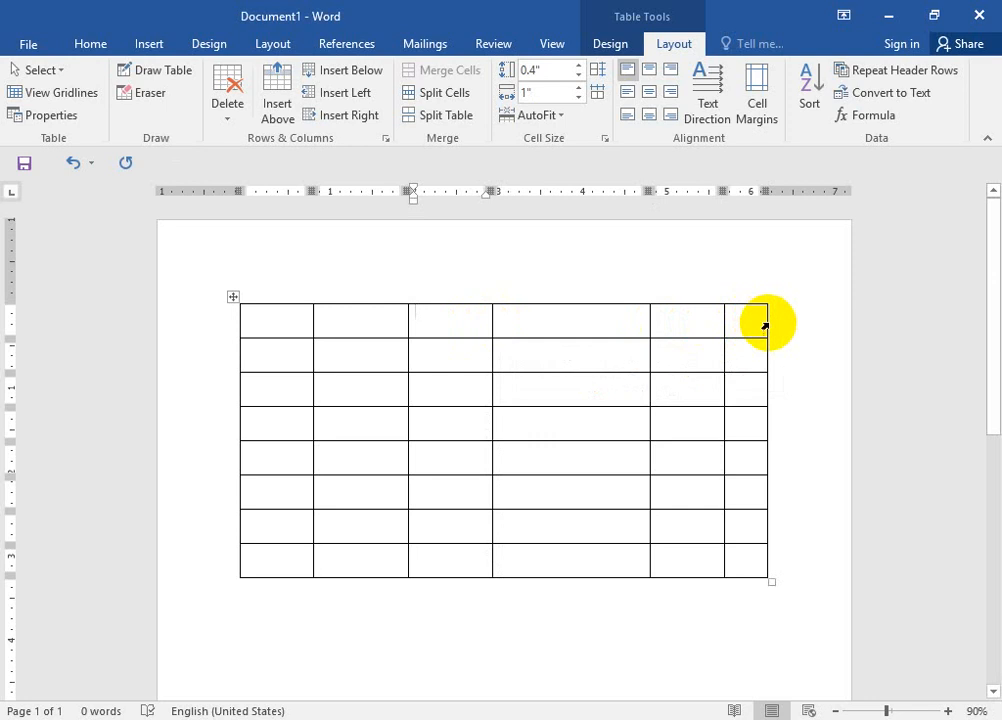
- Extend the table's outer edges into both margins, widening the first column to 1.19" and the fourth column, with the fifth at 0.88"
{"action": "left_click_drag", "start_coordinate": [767, 324], "coordinate": [792, 324]}
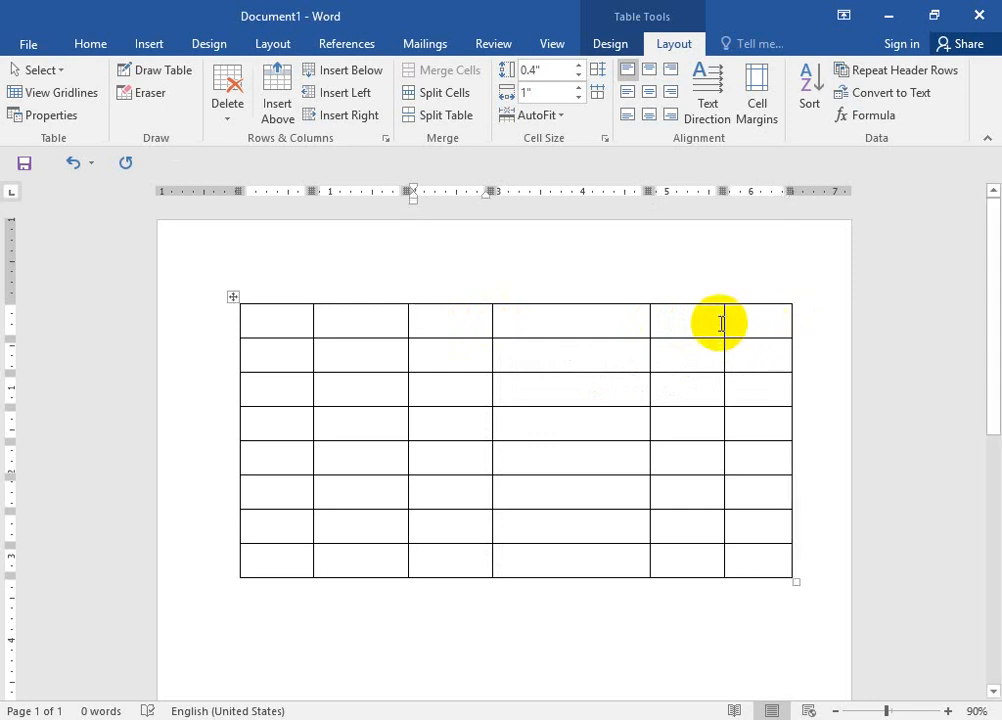
{"action": "left_click_drag", "start_coordinate": [724, 323], "coordinate": [745, 322]}
{"action": "left_click", "coordinate": [669, 327]}
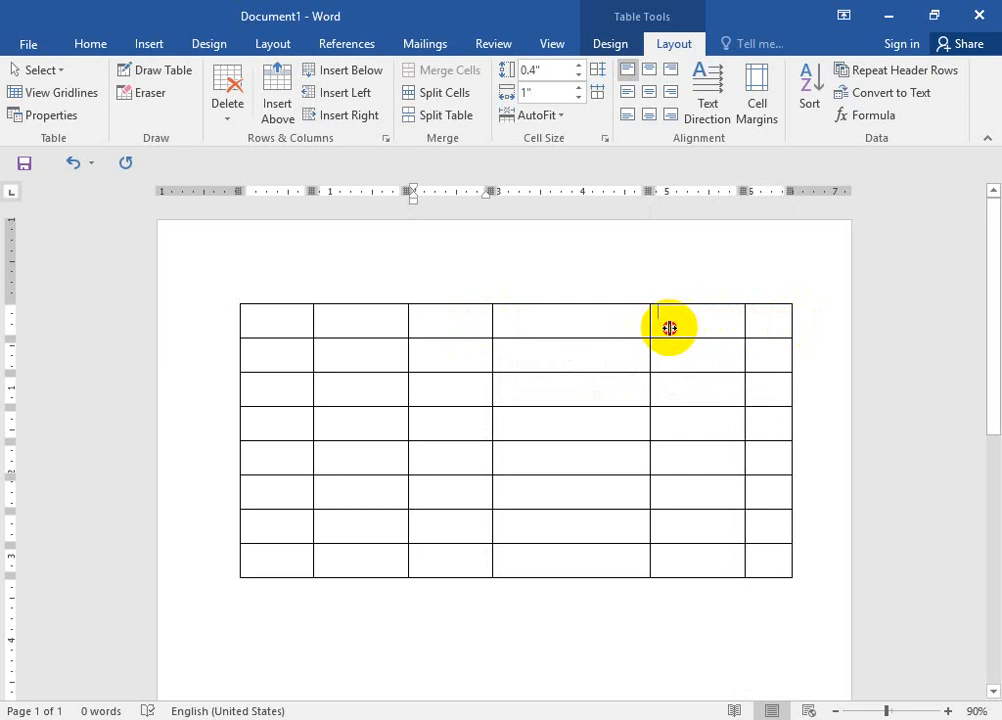
{"action": "left_click_drag", "start_coordinate": [650, 324], "coordinate": [671, 327]}
{"action": "left_click_drag", "start_coordinate": [242, 327], "coordinate": [213, 331]}
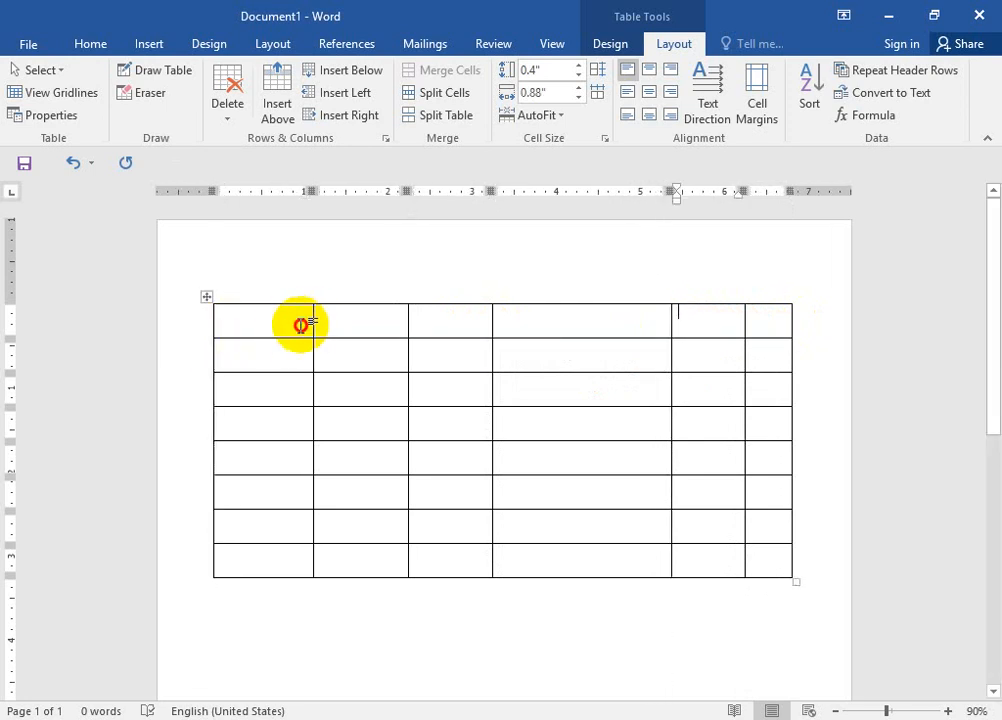
{"action": "left_click", "coordinate": [294, 329]}
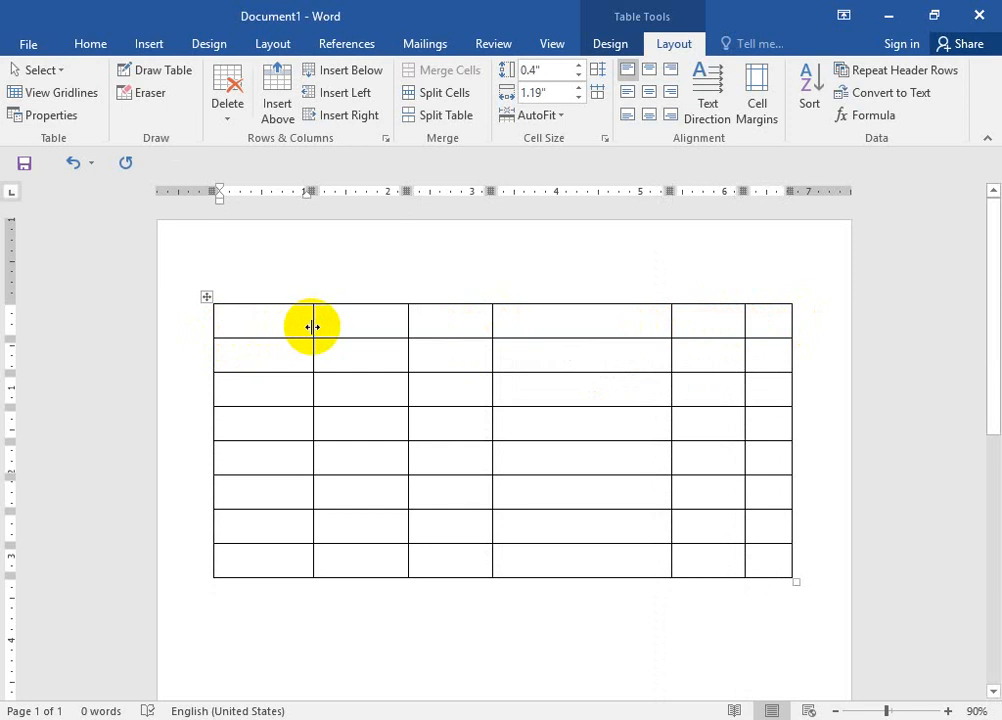
- Narrow the table's first column to 1.06", the second to 1" and the third to 0.88", widening the fourth to 2.5"
{"action": "left_click_drag", "start_coordinate": [313, 326], "coordinate": [301, 329]}
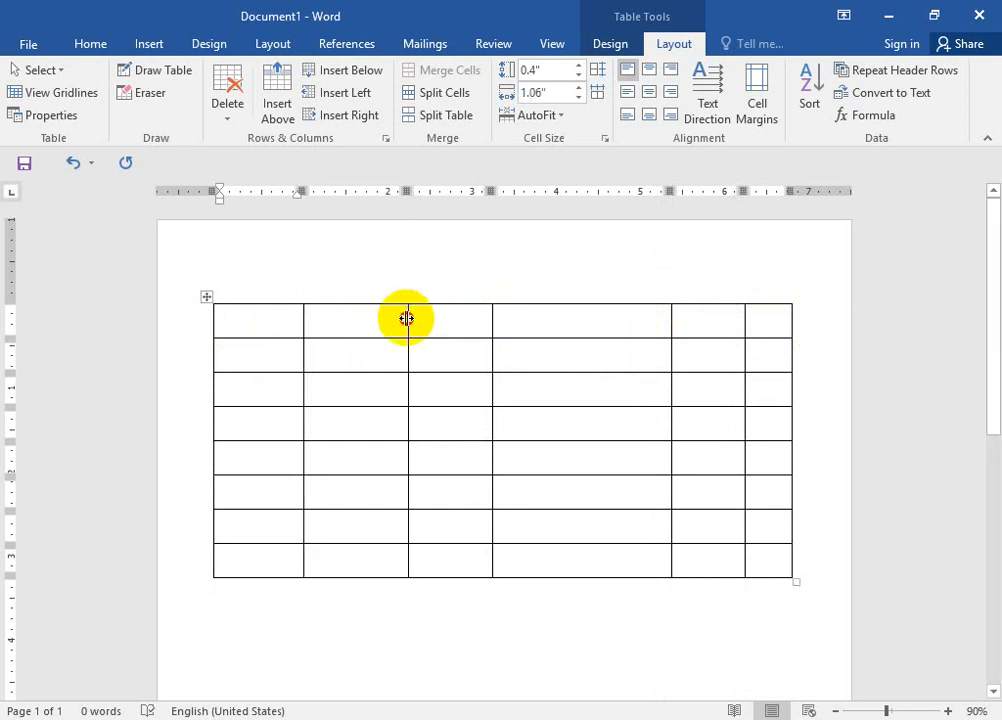
{"action": "left_click_drag", "start_coordinate": [405, 318], "coordinate": [388, 327]}
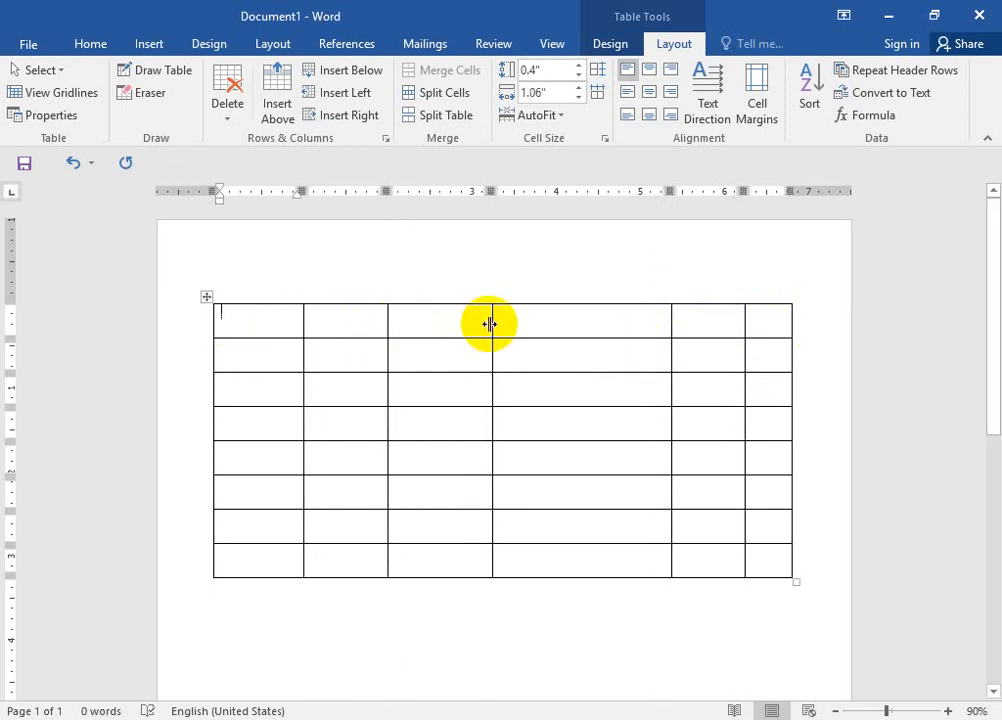
{"action": "left_click_drag", "start_coordinate": [489, 323], "coordinate": [462, 332]}
- Consult the sample form's headings and centre the cells of the new table's first row horizontally and vertically
{"action": "left_click_drag", "start_coordinate": [675, 20], "coordinate": [655, 318]}
{"action": "mouse_move", "coordinate": [410, 715]}
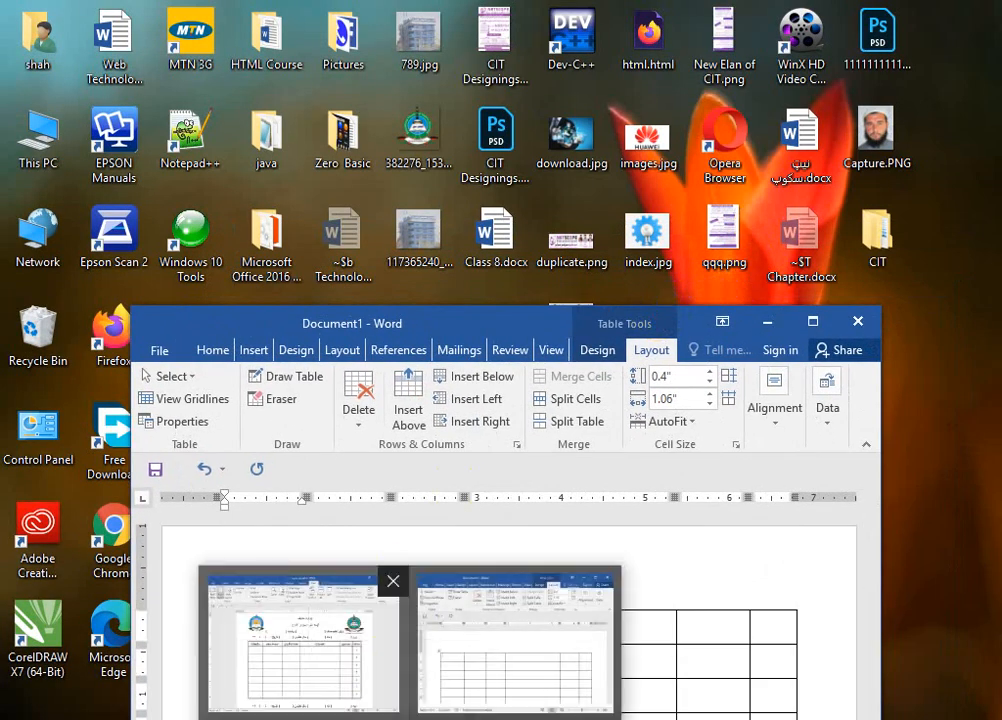
{"action": "left_click", "coordinate": [300, 640]}
{"action": "left_click", "coordinate": [519, 636]}
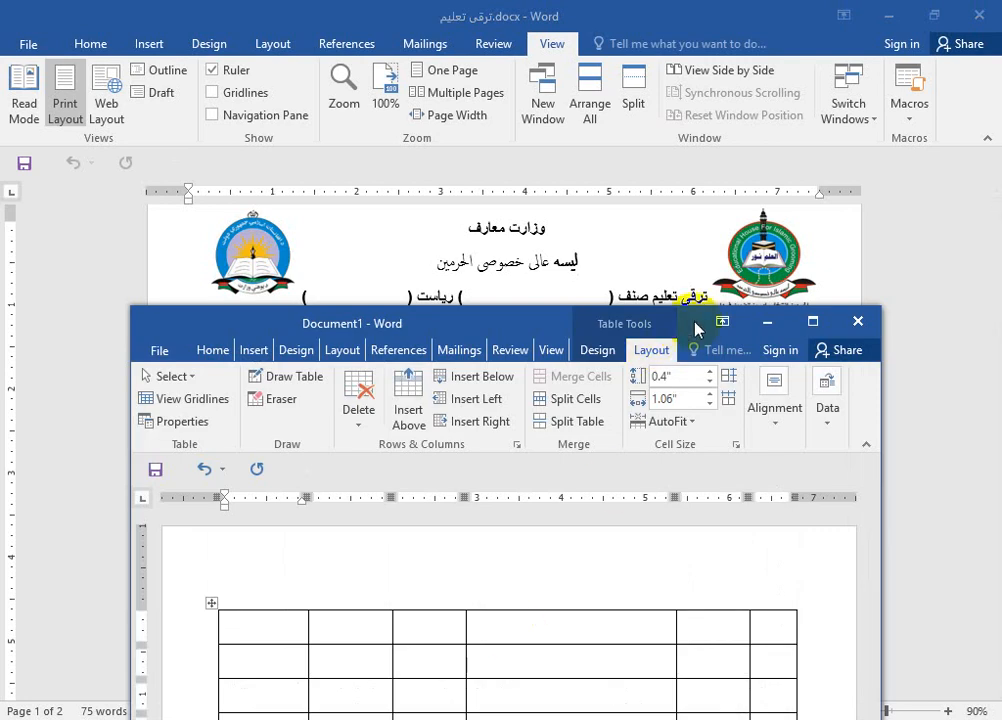
{"action": "left_click_drag", "start_coordinate": [686, 322], "coordinate": [642, 217]}
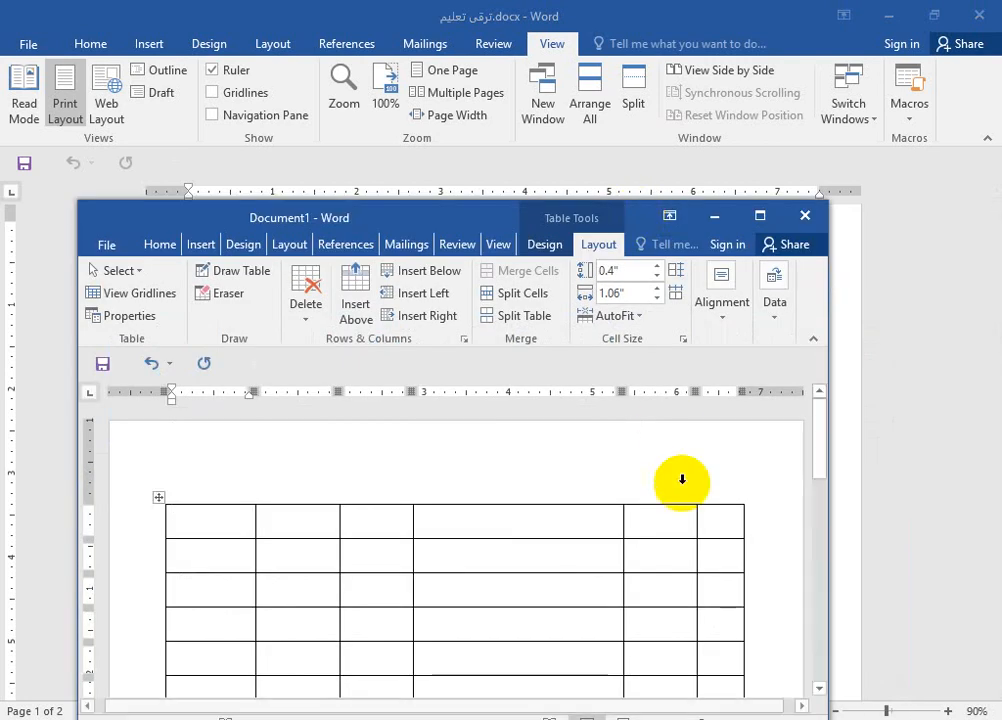
{"action": "left_click", "coordinate": [712, 521]}
{"action": "left_click_drag", "start_coordinate": [712, 521], "coordinate": [219, 527]}
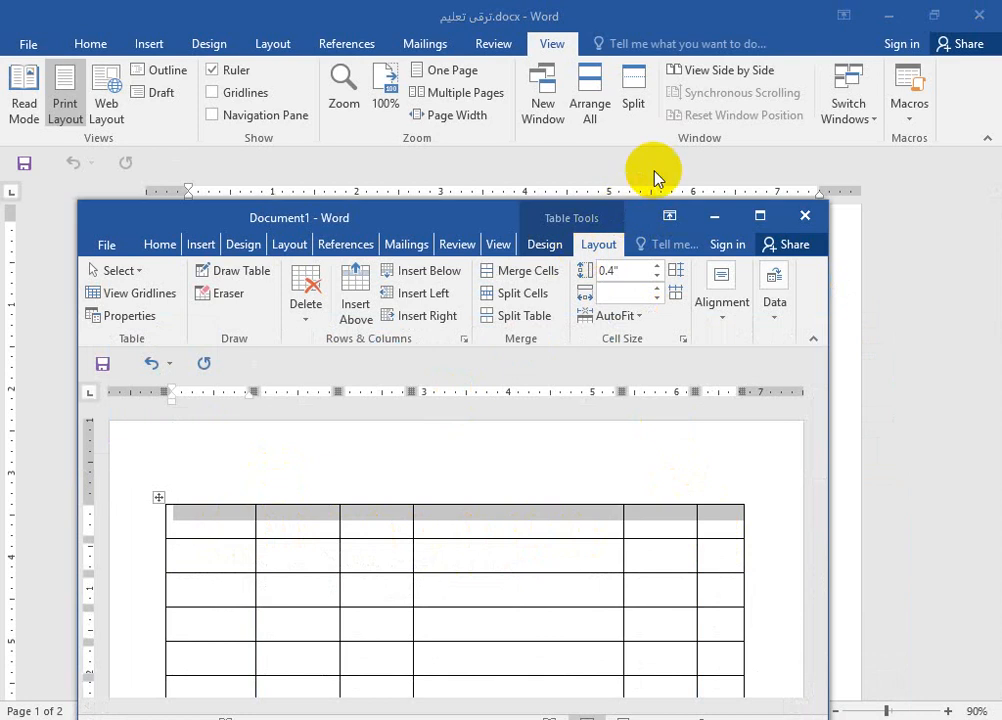
{"action": "left_click", "coordinate": [697, 16]}
{"action": "left_click", "coordinate": [705, 362]}
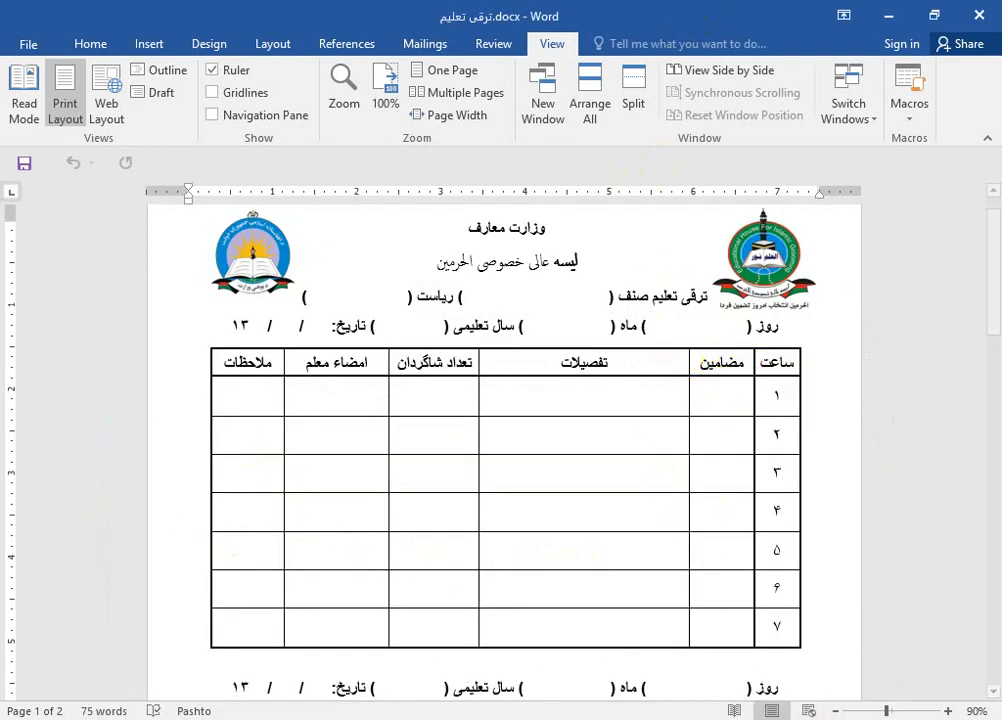
{"action": "key", "text": "alt+Tab"}
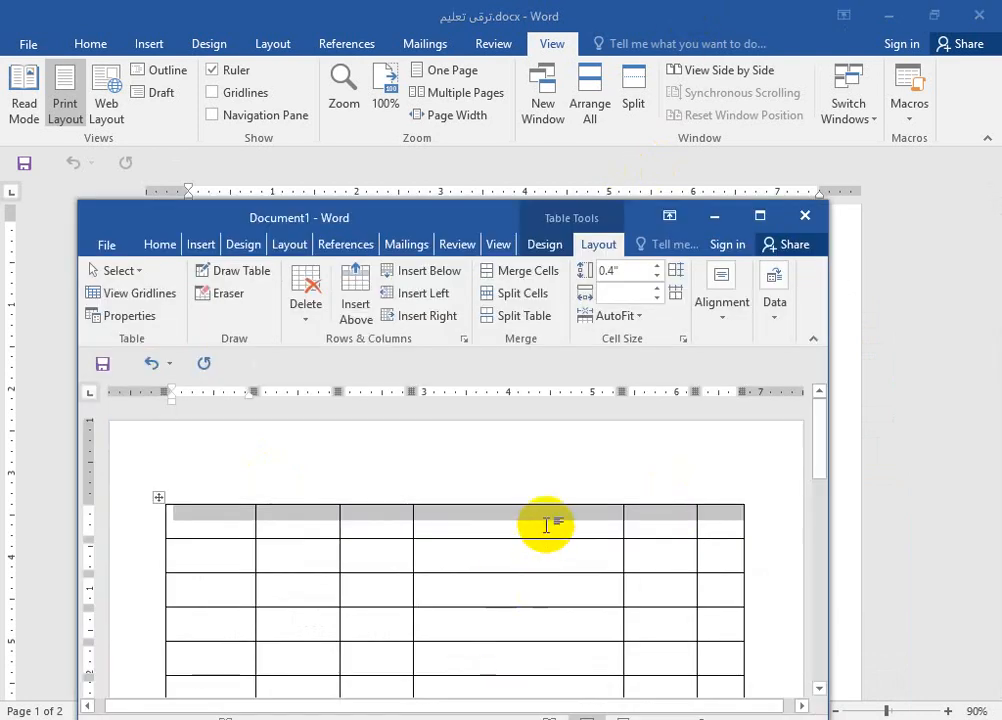
{"action": "left_click", "coordinate": [760, 215]}
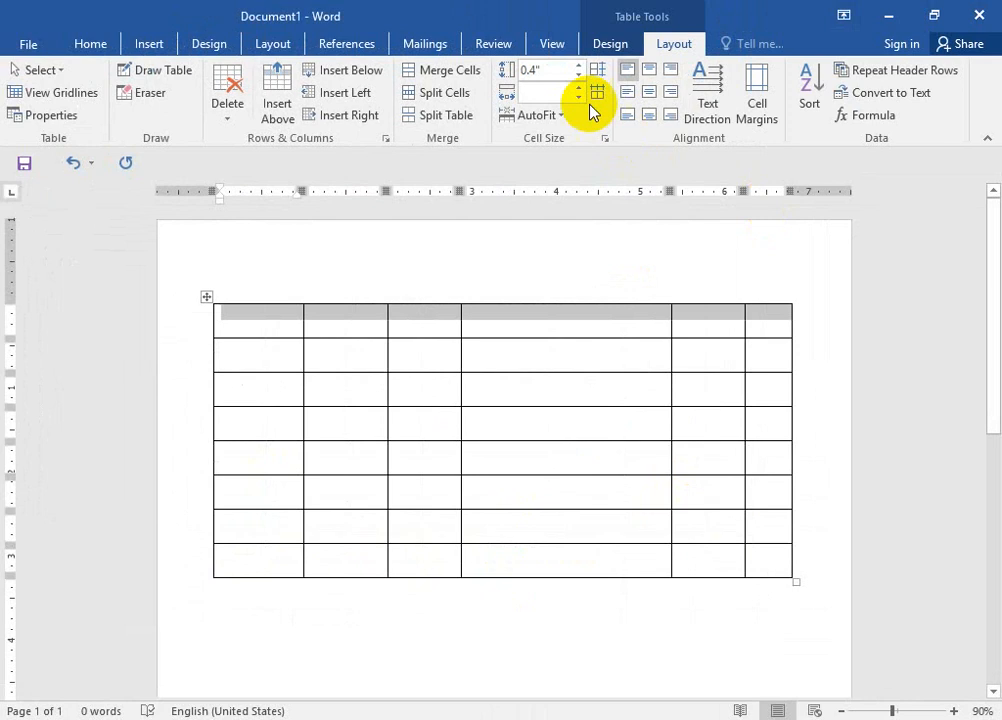
{"action": "left_click", "coordinate": [650, 92]}
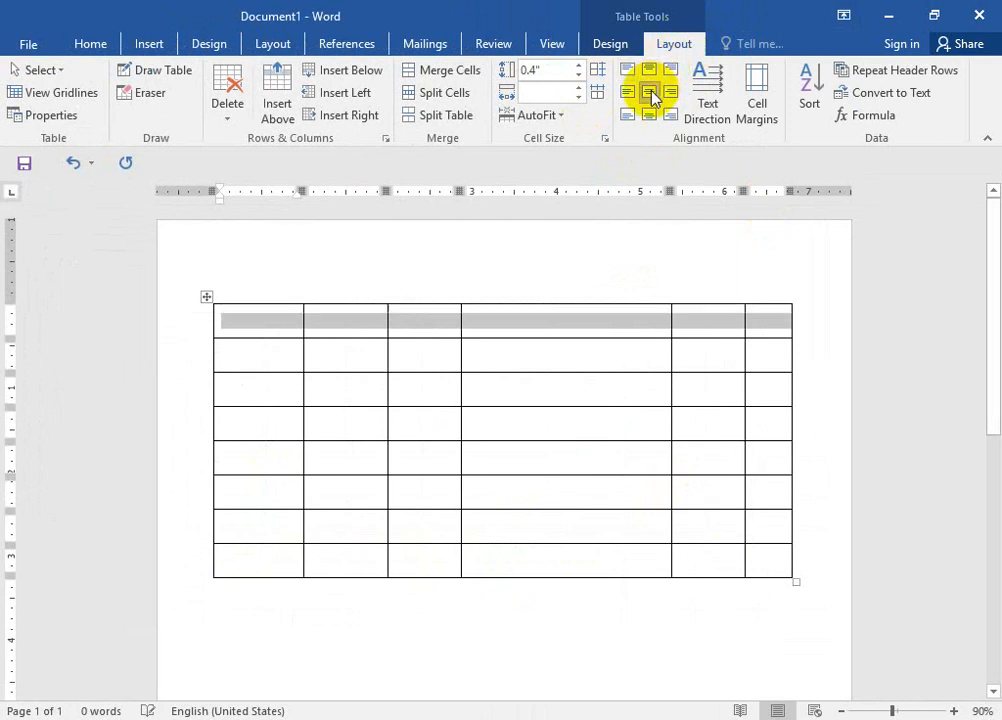
- Enter the header texts ساعات, مضامین and تفصیلات in the sixth, fifth and fourth columns of the first row
{"action": "left_click", "coordinate": [765, 331]}
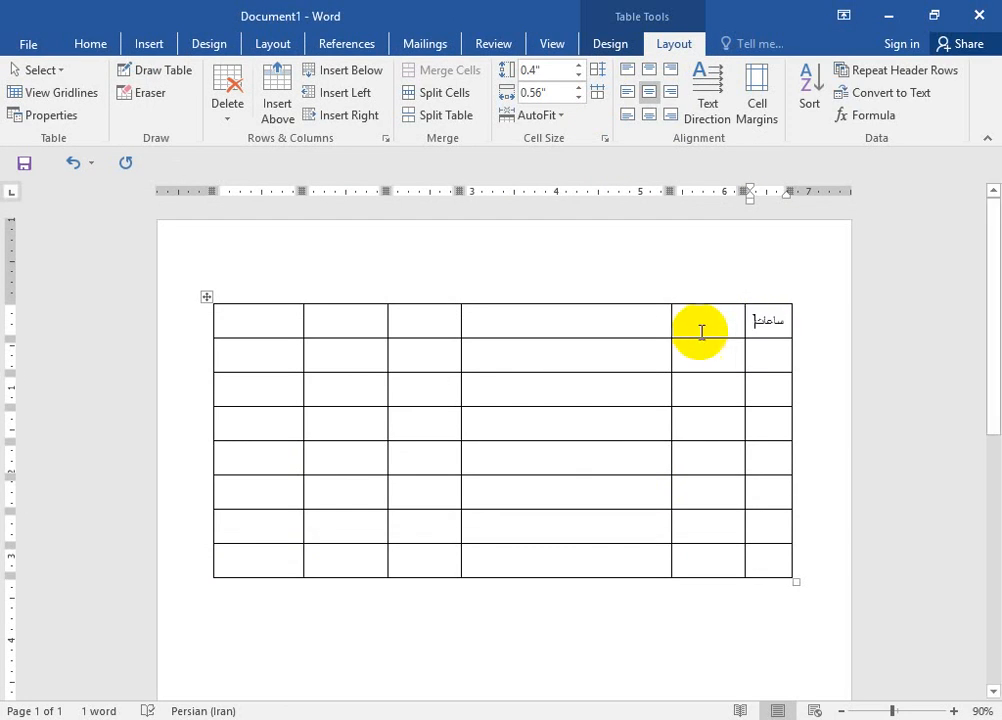
{"action": "type", "text": "محل"}
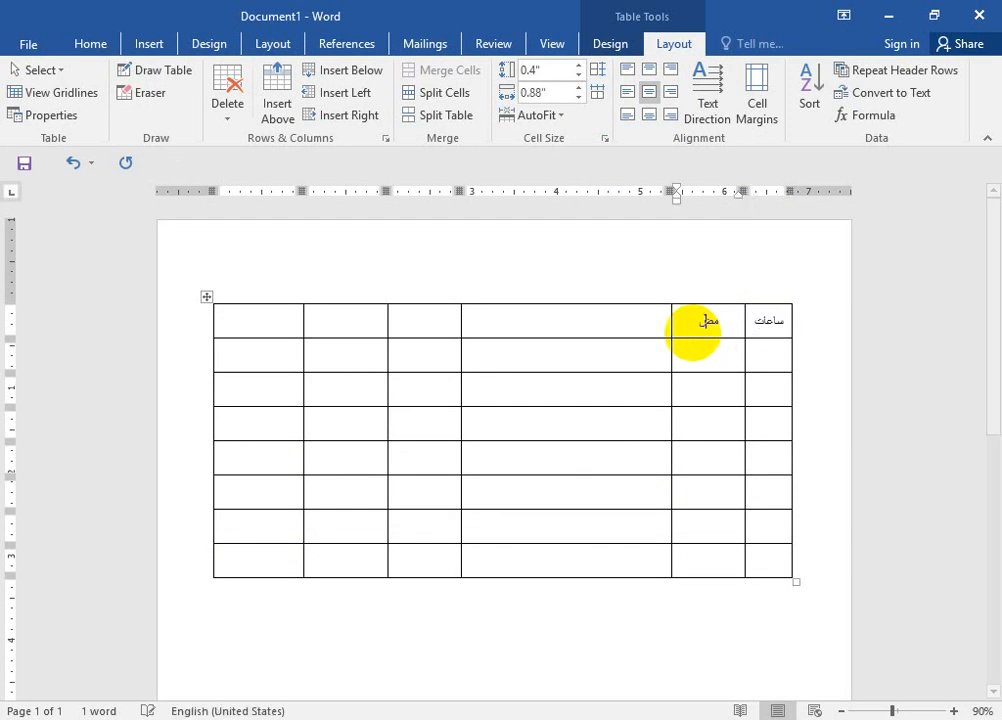
{"action": "type", "text": "ن"}
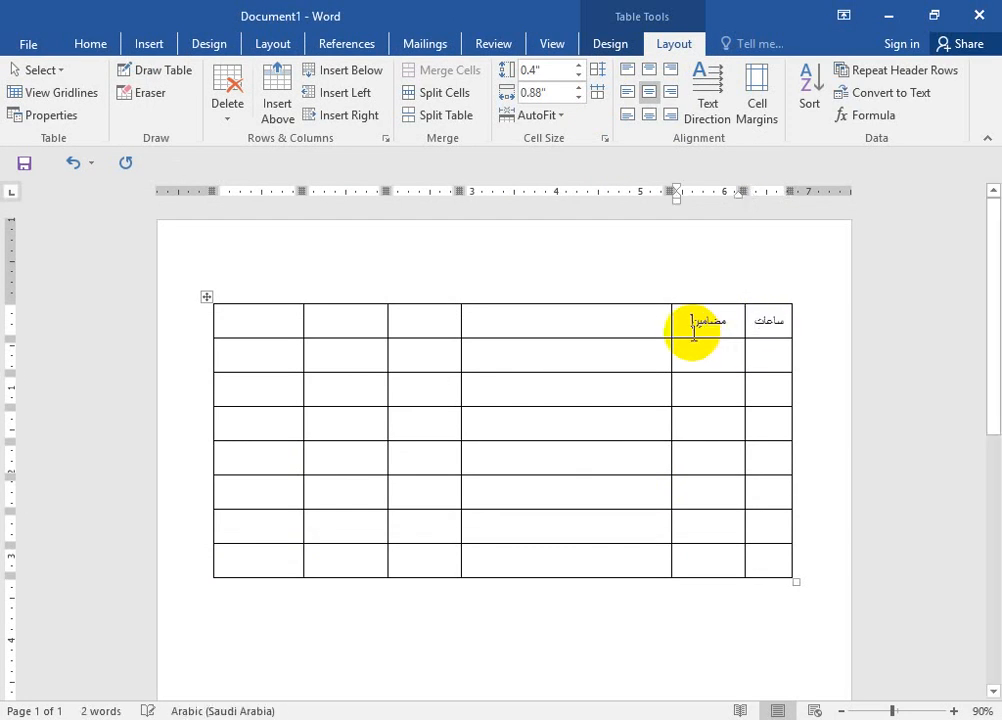
{"action": "left_click", "coordinate": [558, 321]}
{"action": "type", "text": "تفصيلات"}
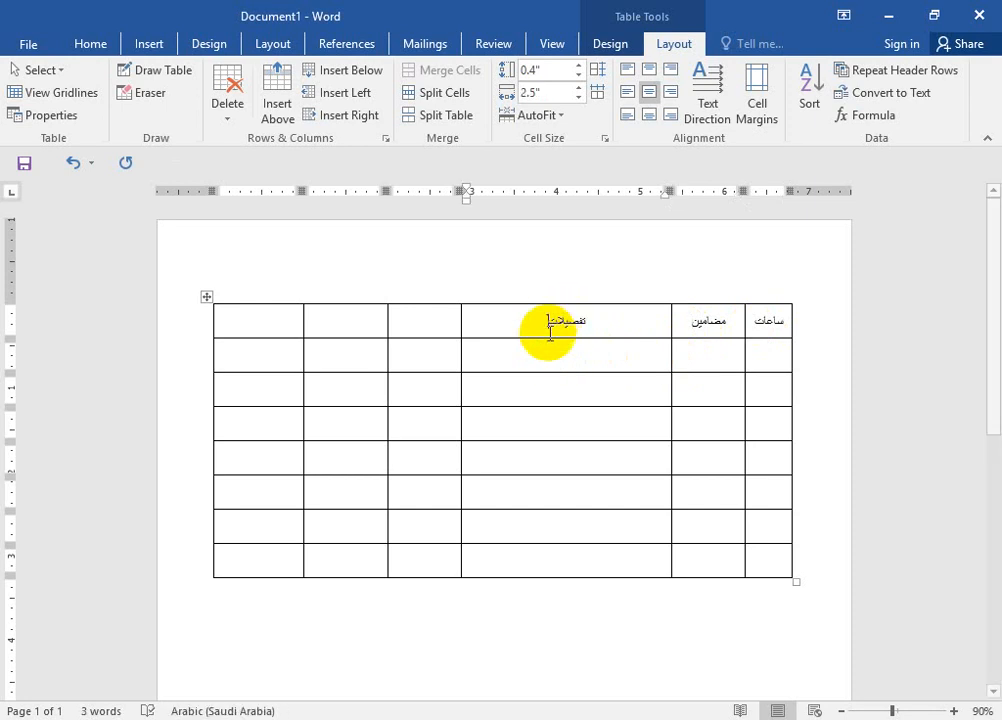
- Enter the headers تعداد شاگردان, امضا معلم and ملاحظات in the third, second and first columns, and slightly narrow the ملاحظات column
{"action": "left_click", "coordinate": [450, 326]}
{"action": "type", "text": "تکا"}
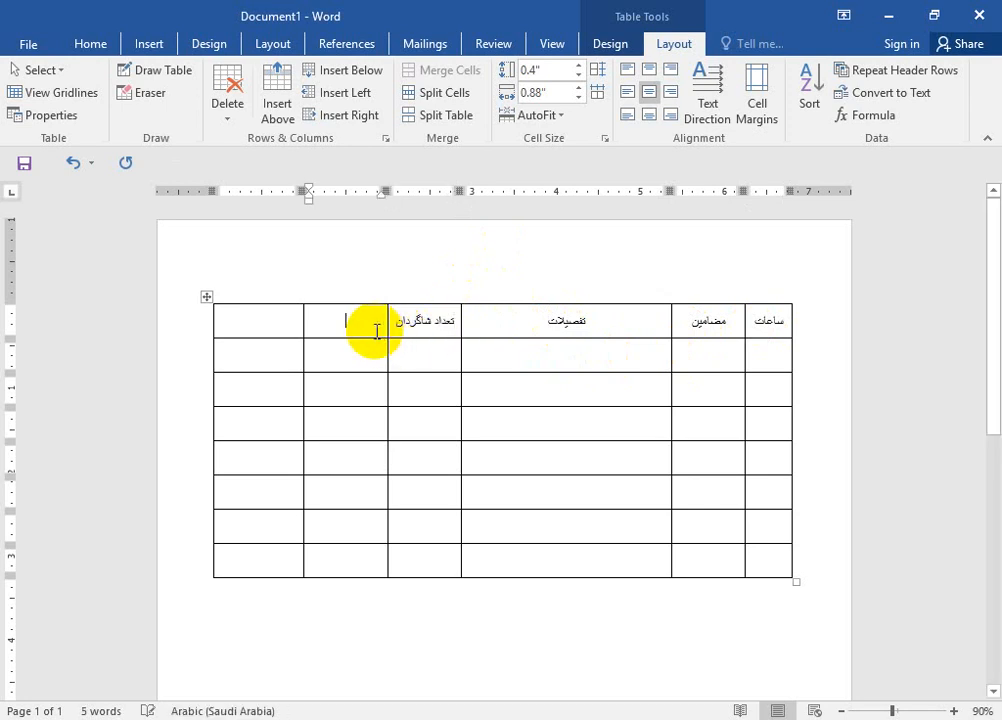
{"action": "type", "text": "امضا معلم"}
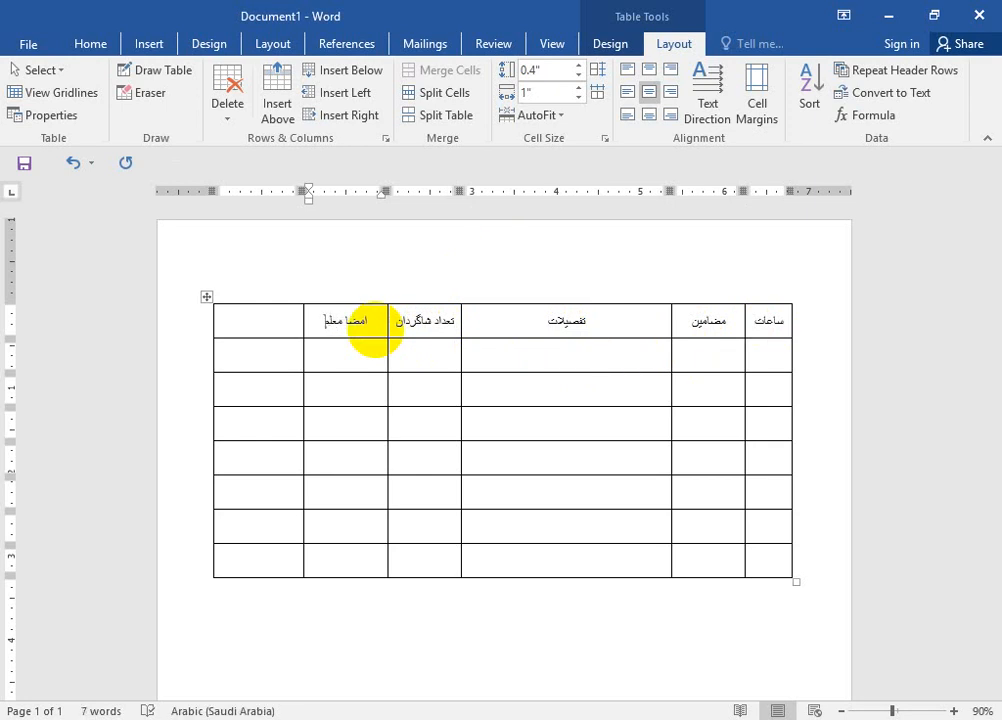
{"action": "left_click", "coordinate": [261, 324]}
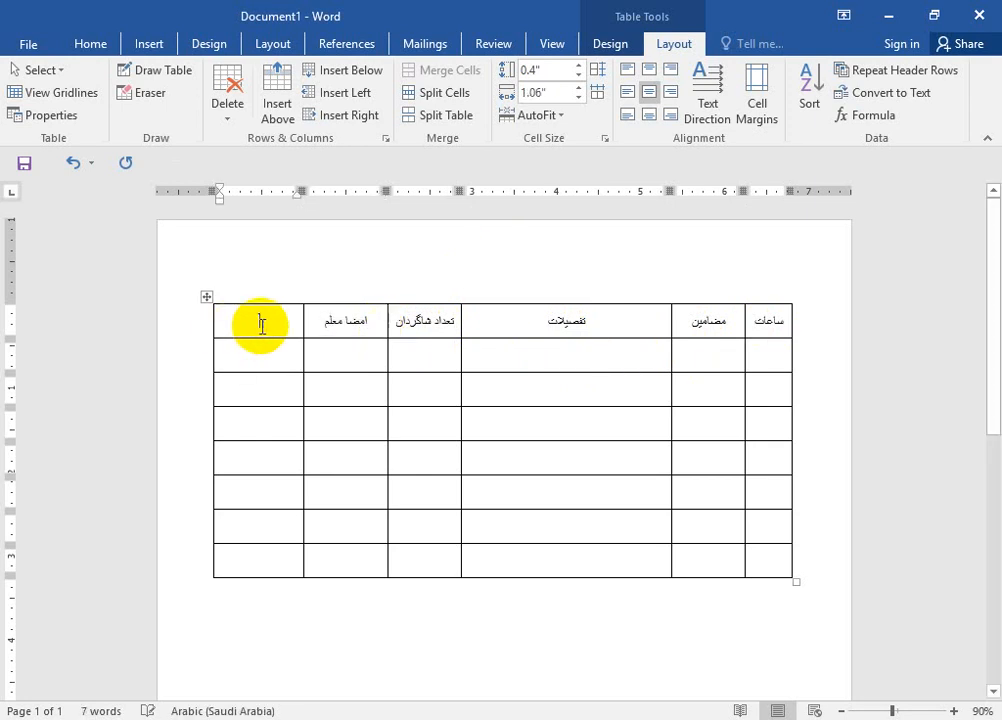
{"action": "type", "text": "ملاحظات"}
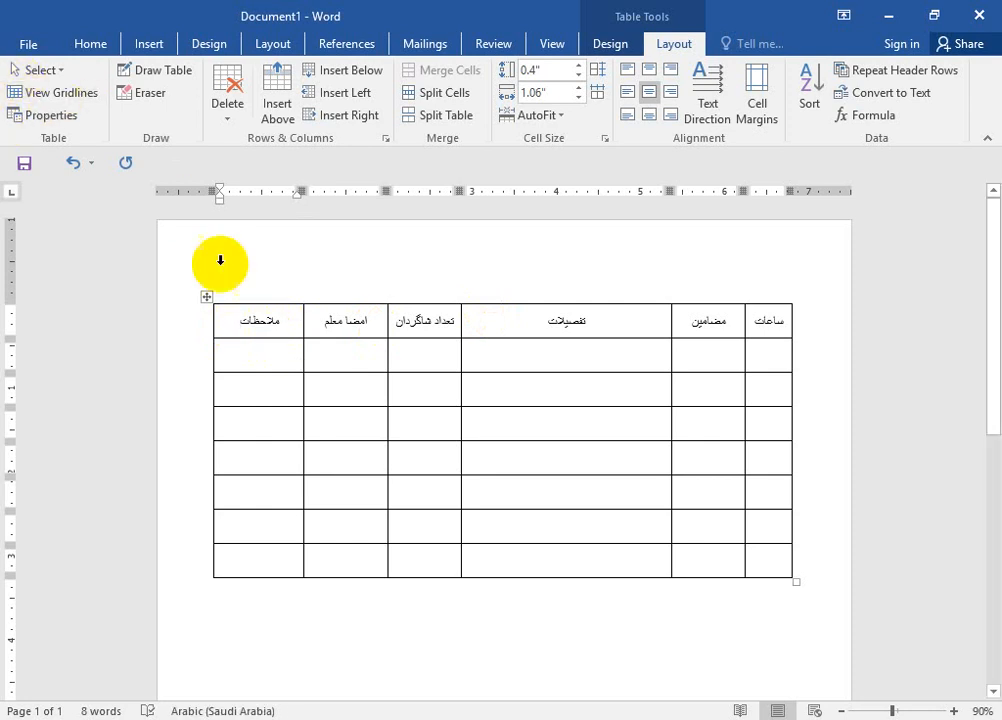
{"action": "left_click", "coordinate": [304, 321]}
{"action": "left_click", "coordinate": [304, 323]}
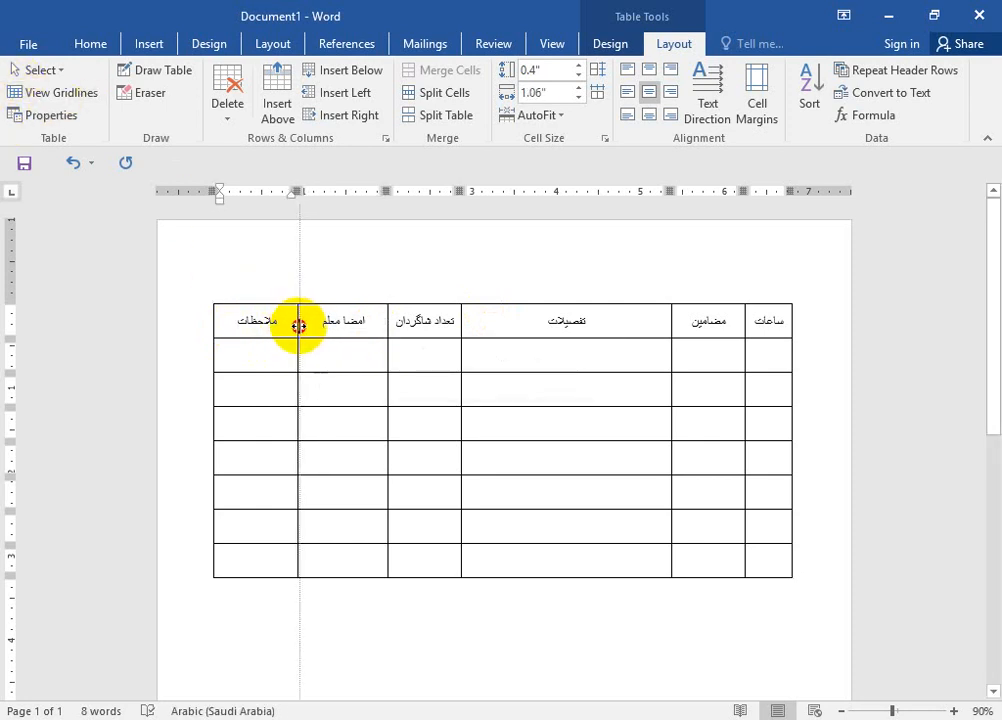
- Format the whole header row as bold 14 pt Calibri (Body) text
{"action": "left_click_drag", "start_coordinate": [284, 324], "coordinate": [752, 309]}
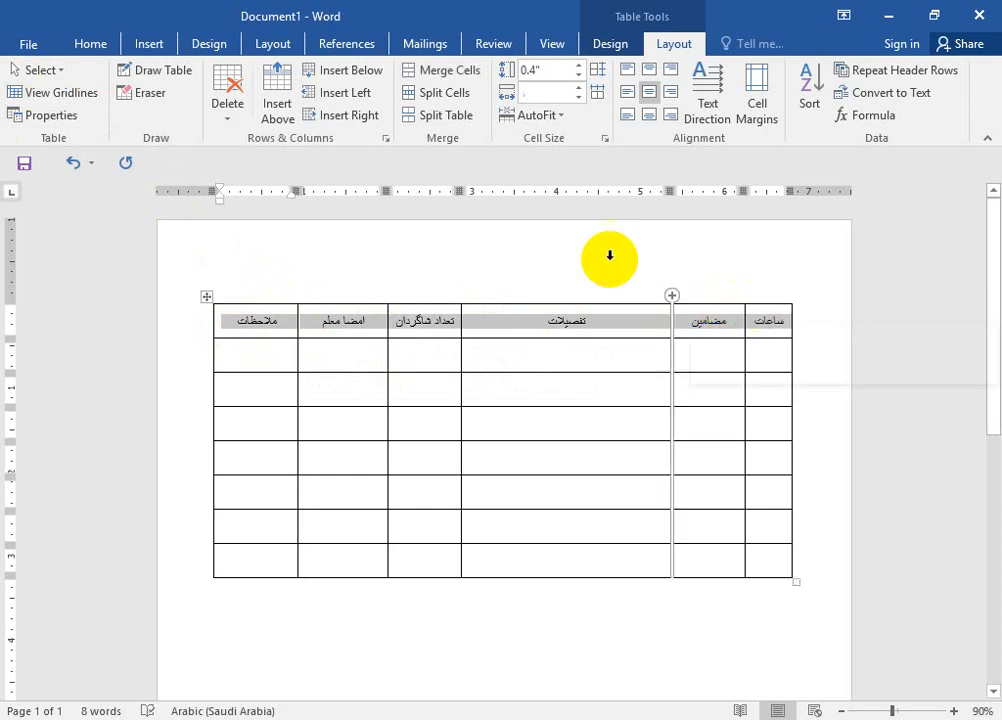
{"action": "left_click", "coordinate": [97, 44]}
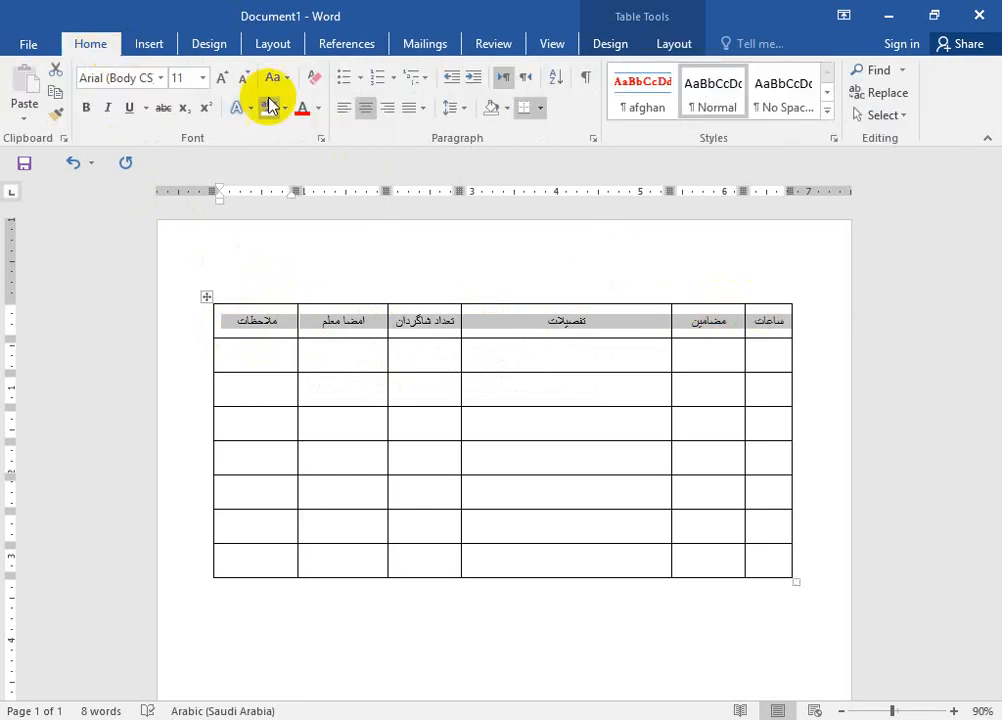
{"action": "left_click", "coordinate": [223, 79]}
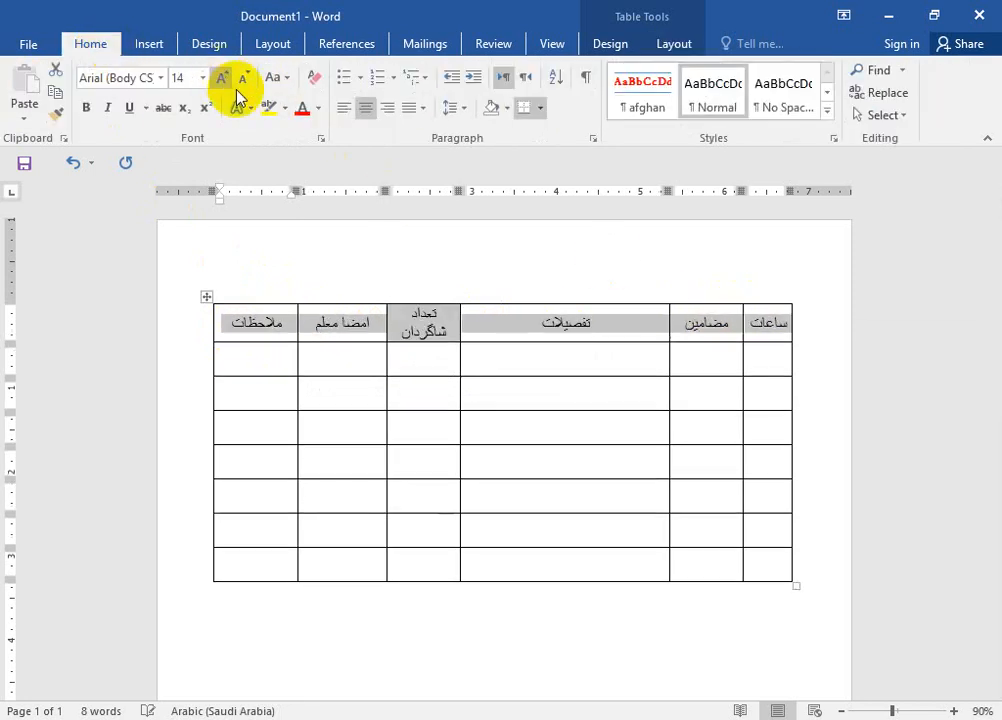
{"action": "left_click", "coordinate": [87, 108]}
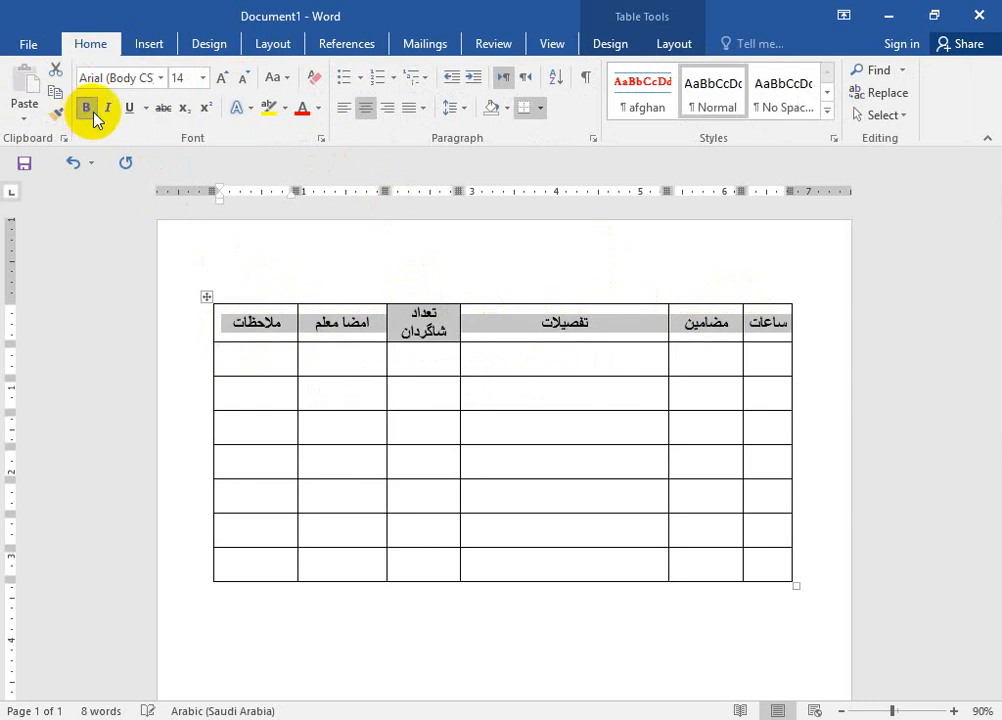
{"action": "left_click", "coordinate": [160, 78]}
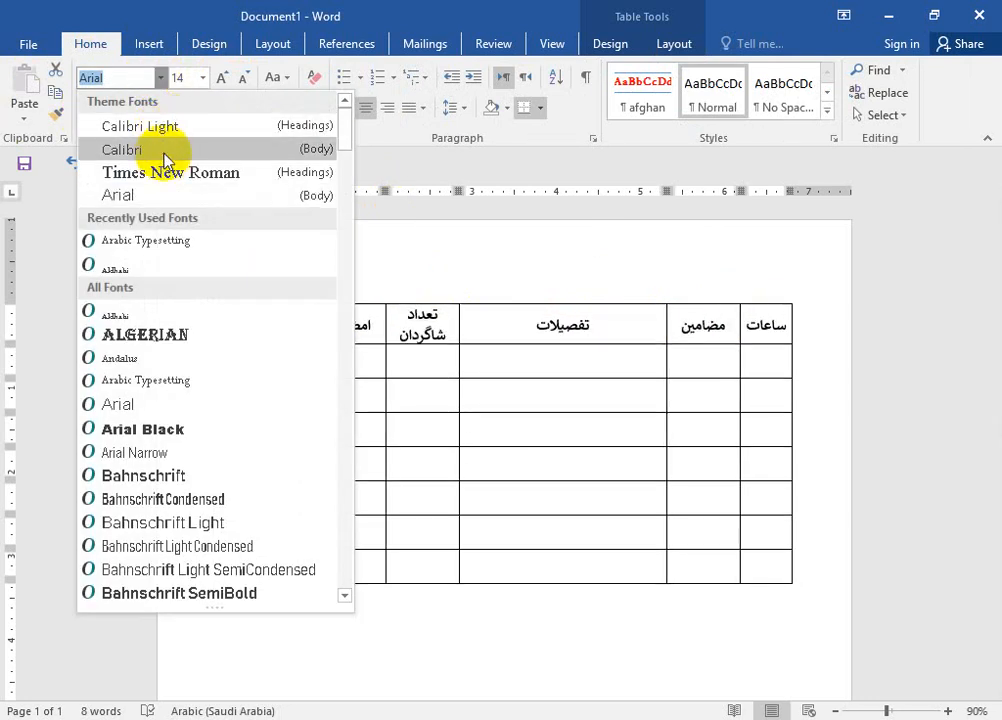
{"action": "left_click", "coordinate": [165, 148]}
- Widen the تعداد شاگردان column so its heading fits on one line, extending the table further into the margin beside ساعات
{"action": "left_click", "coordinate": [417, 321]}
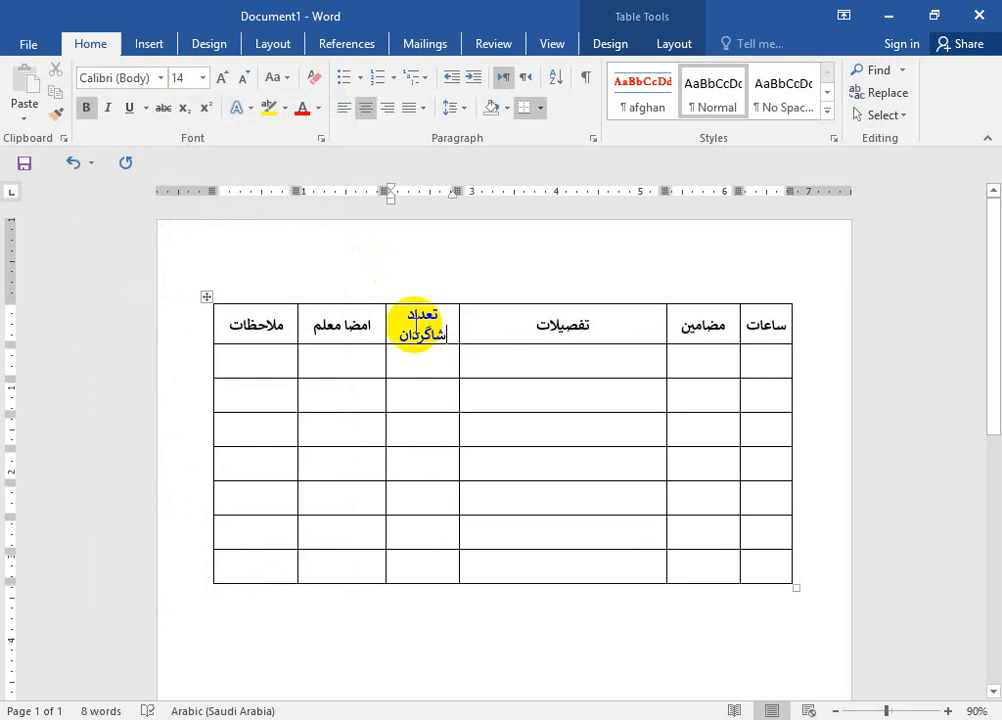
{"action": "left_click_drag", "start_coordinate": [456, 327], "coordinate": [479, 322]}
{"action": "left_click", "coordinate": [461, 335]}
{"action": "left_click", "coordinate": [466, 327]}
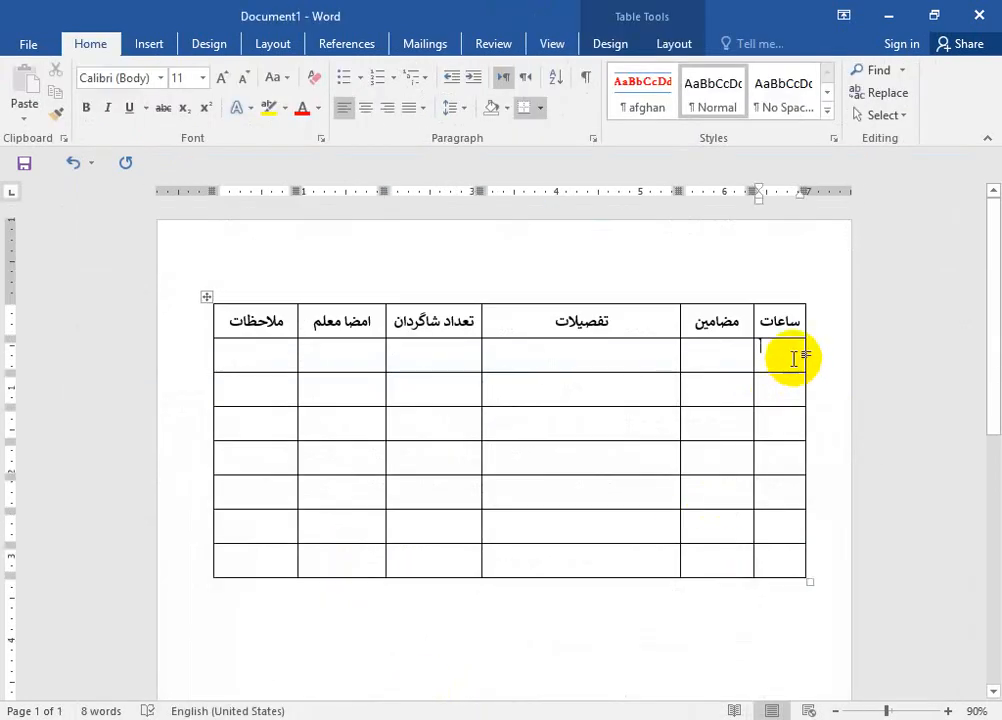
- Centre the seven cells below ساعات horizontally and vertically, and number them from ۱ to ۷
{"action": "double_click", "coordinate": [793, 358]}
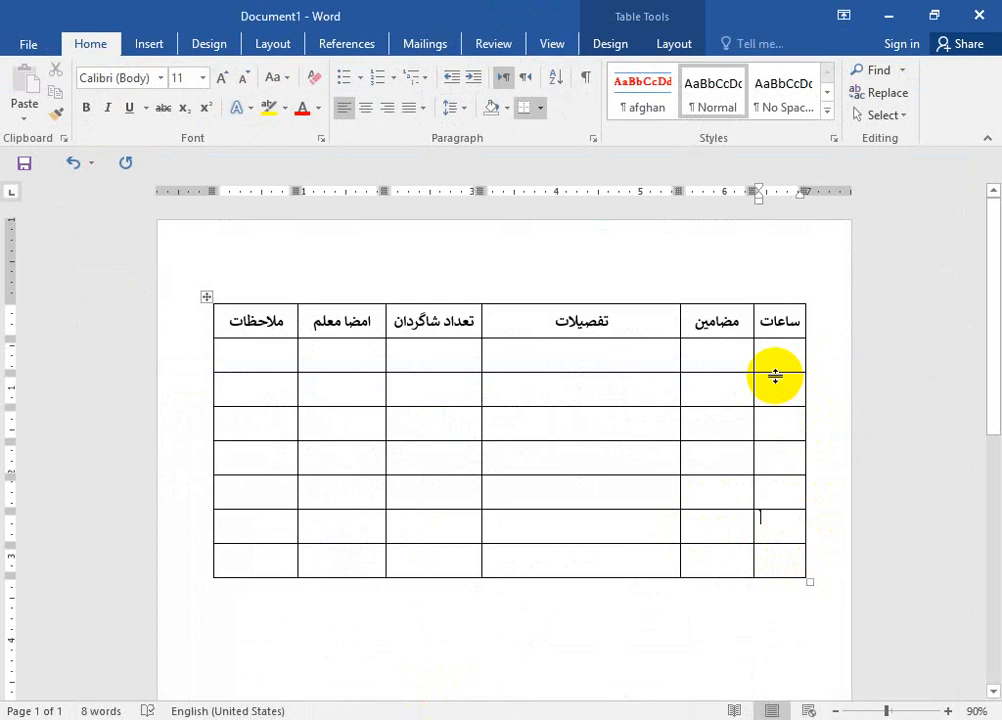
{"action": "left_click_drag", "start_coordinate": [775, 352], "coordinate": [772, 560]}
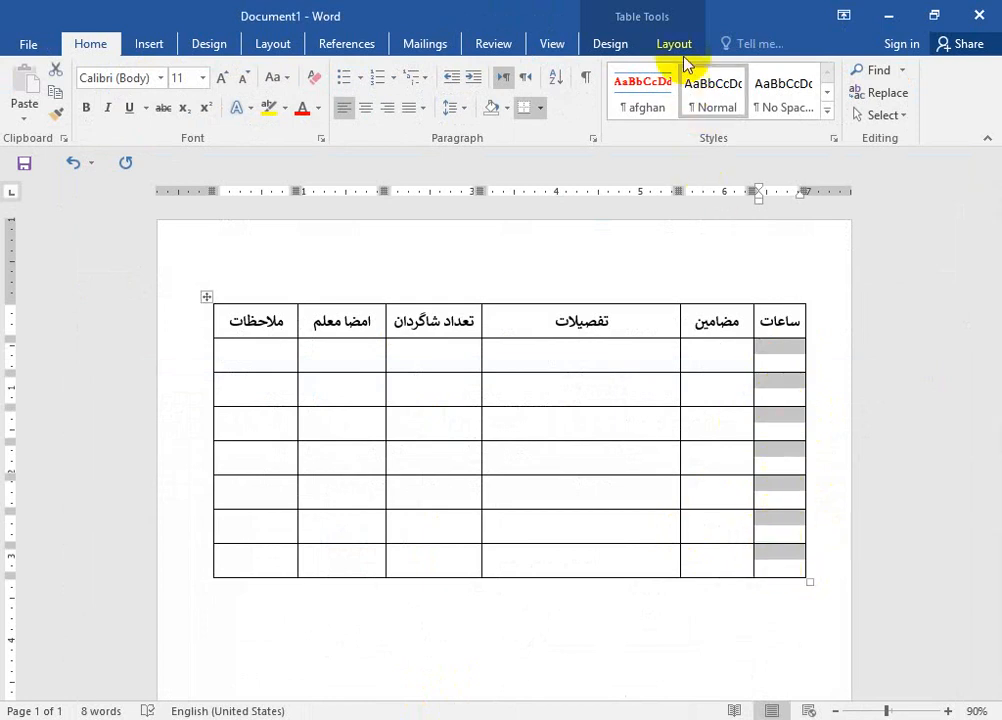
{"action": "left_click", "coordinate": [682, 48]}
{"action": "left_click", "coordinate": [651, 94]}
{"action": "left_click", "coordinate": [782, 365]}
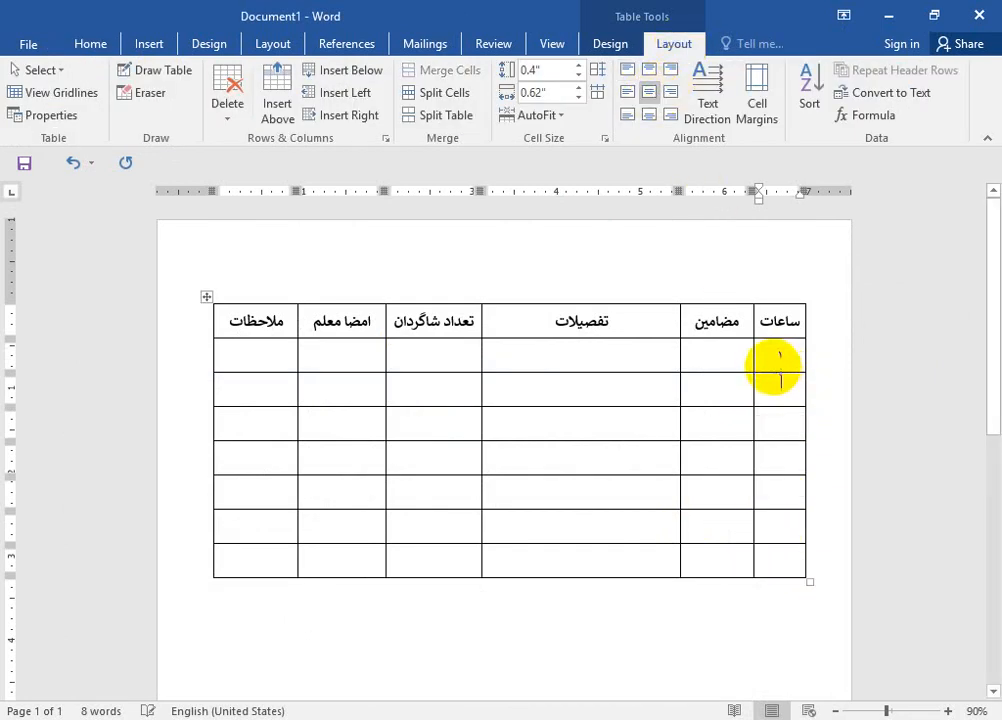
{"action": "key", "text": "Down"}
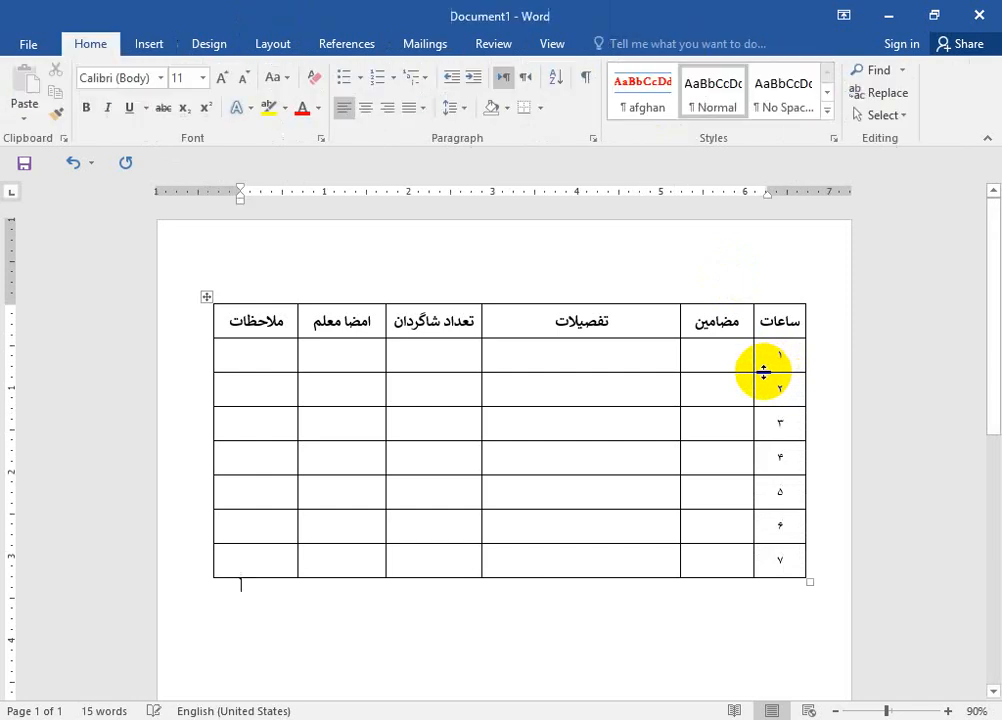
- Set the table border pen to a 1½ pt line and paint the table's top edge and its outer edge beside ملاحظات
{"action": "left_click", "coordinate": [721, 360]}
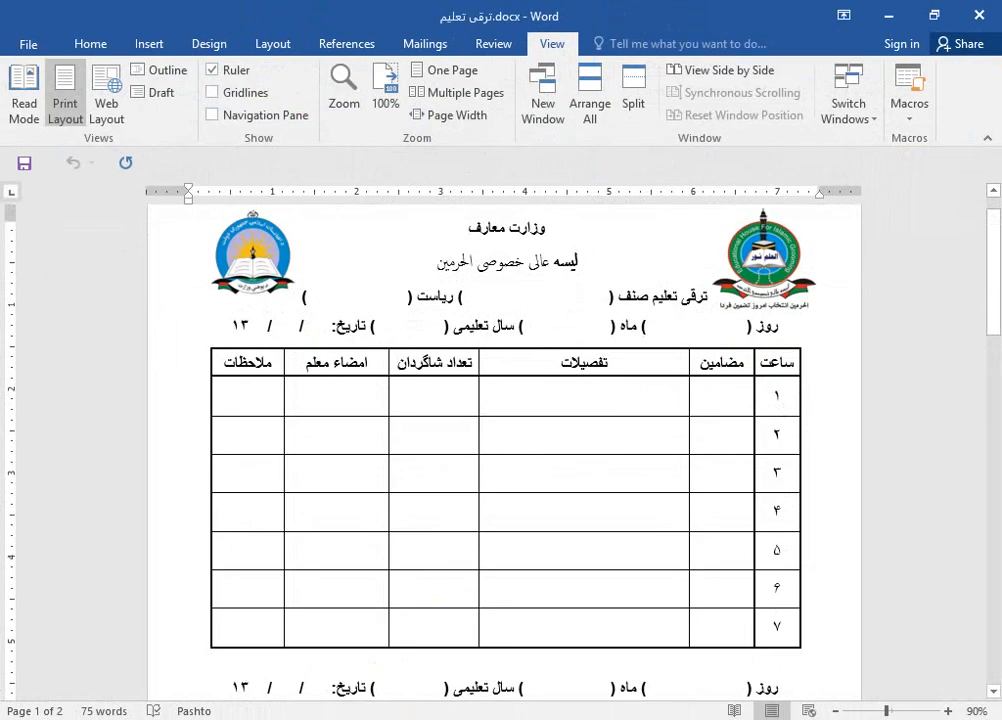
{"action": "left_click", "coordinate": [888, 16]}
{"action": "left_click", "coordinate": [612, 45]}
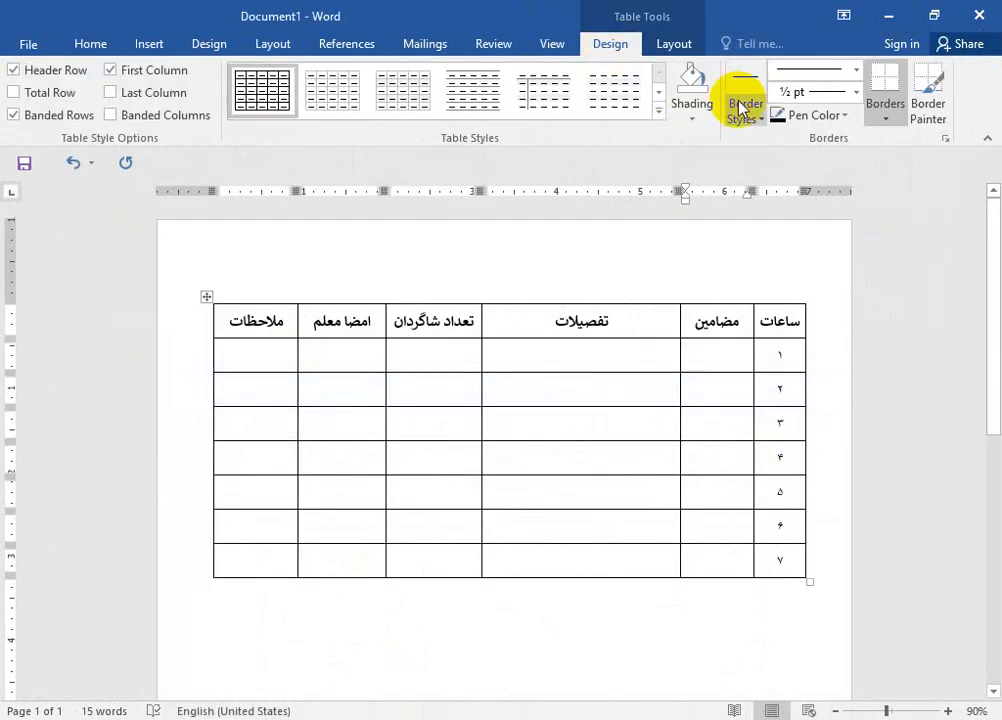
{"action": "left_click", "coordinate": [858, 70]}
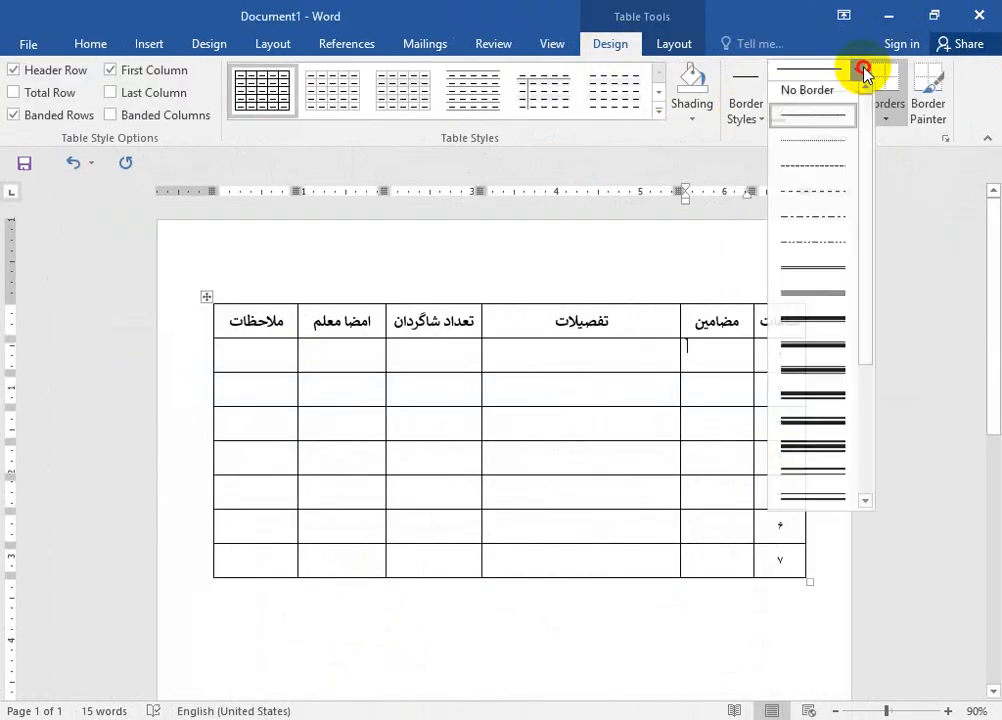
{"action": "left_click", "coordinate": [858, 70]}
{"action": "left_click", "coordinate": [857, 70]}
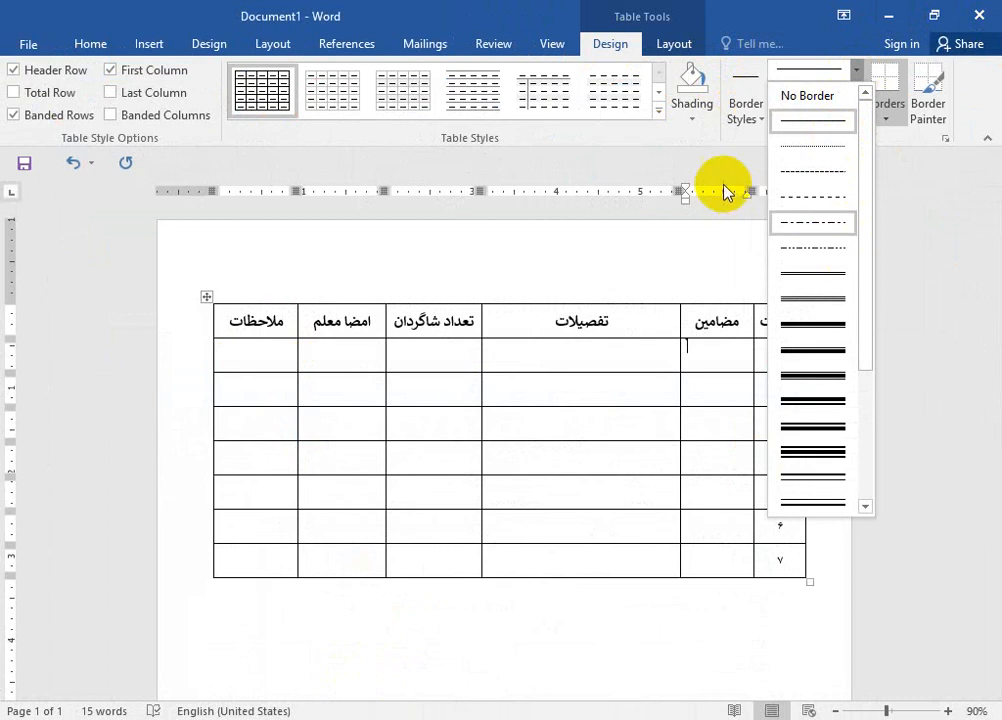
{"action": "left_click", "coordinate": [722, 166]}
{"action": "left_click", "coordinate": [856, 92]}
{"action": "left_click", "coordinate": [833, 216]}
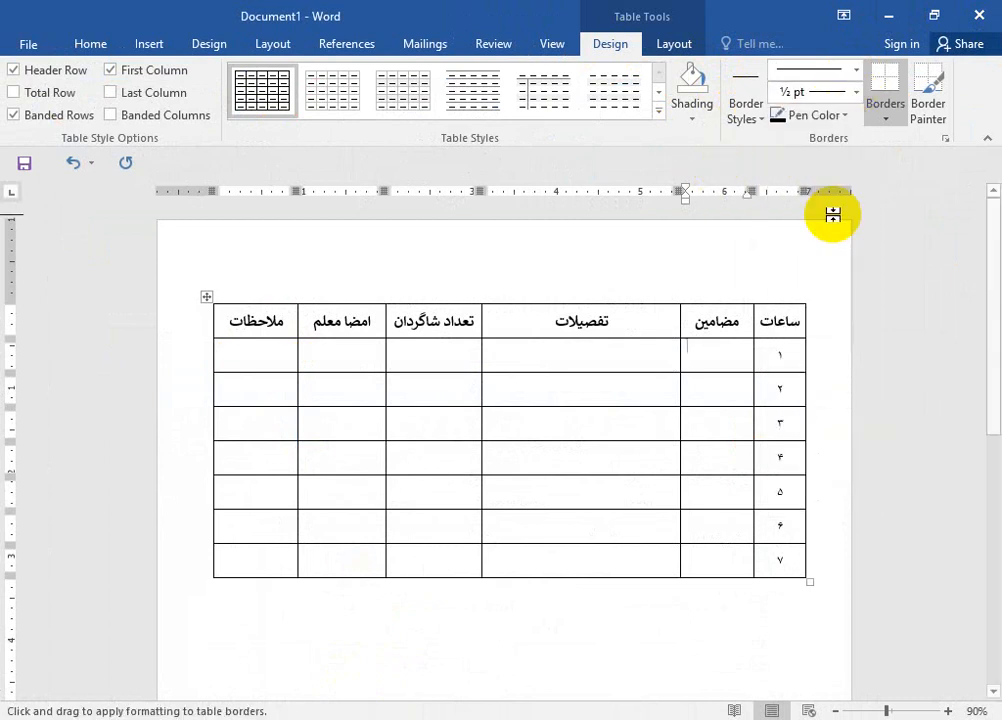
{"action": "mouse_move", "coordinate": [270, 302]}
{"action": "left_mouse_down"}
{"action": "mouse_move", "coordinate": [764, 302]}
{"action": "mouse_move", "coordinate": [804, 392]}
{"action": "mouse_move", "coordinate": [804, 562]}
{"action": "mouse_move", "coordinate": [597, 595]}
{"action": "mouse_move", "coordinate": [223, 574]}
{"action": "left_mouse_up"}
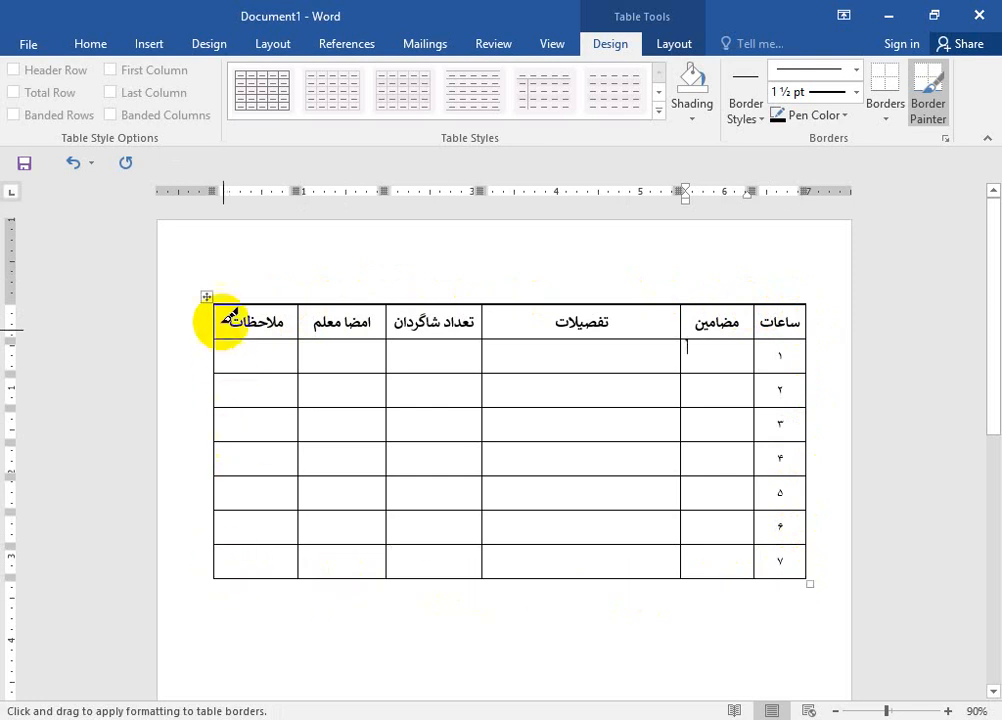
{"action": "left_click_drag", "start_coordinate": [217, 307], "coordinate": [219, 572]}
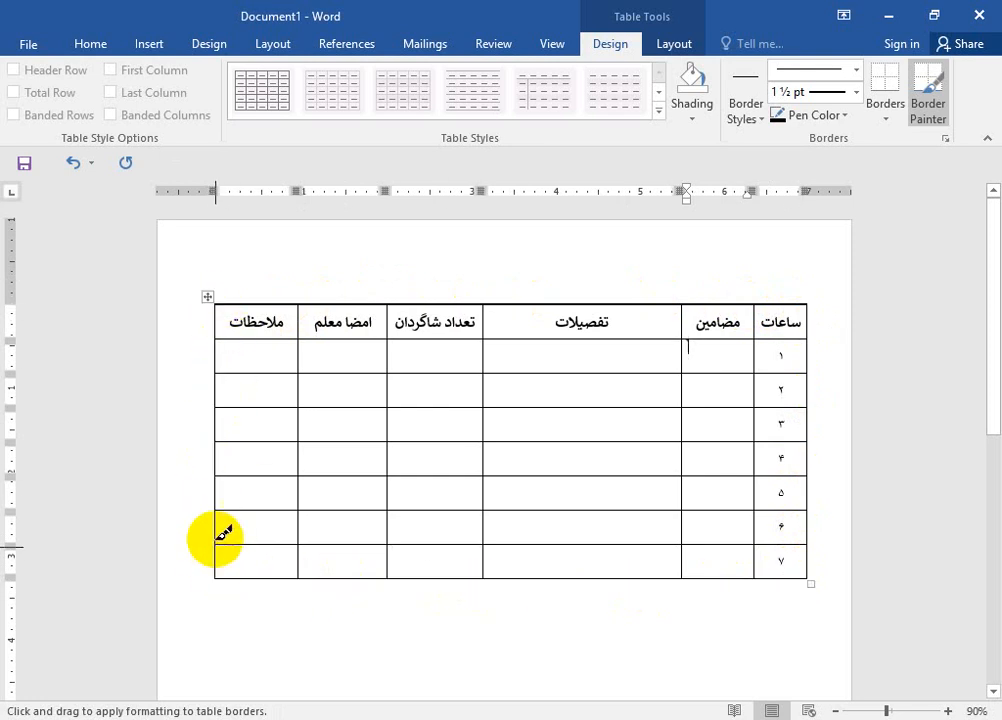
- Reselect the solid line style at 1½ pt and paint the table's outer edges beside ساعات and ملاحظات
{"action": "left_click", "coordinate": [857, 72]}
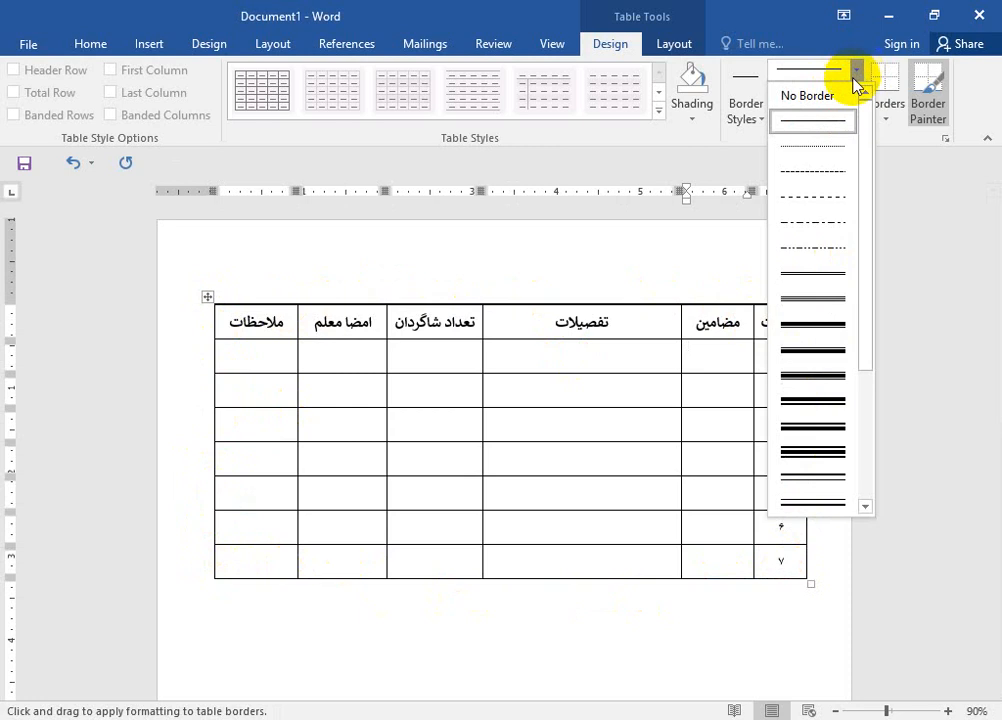
{"action": "left_click", "coordinate": [822, 122]}
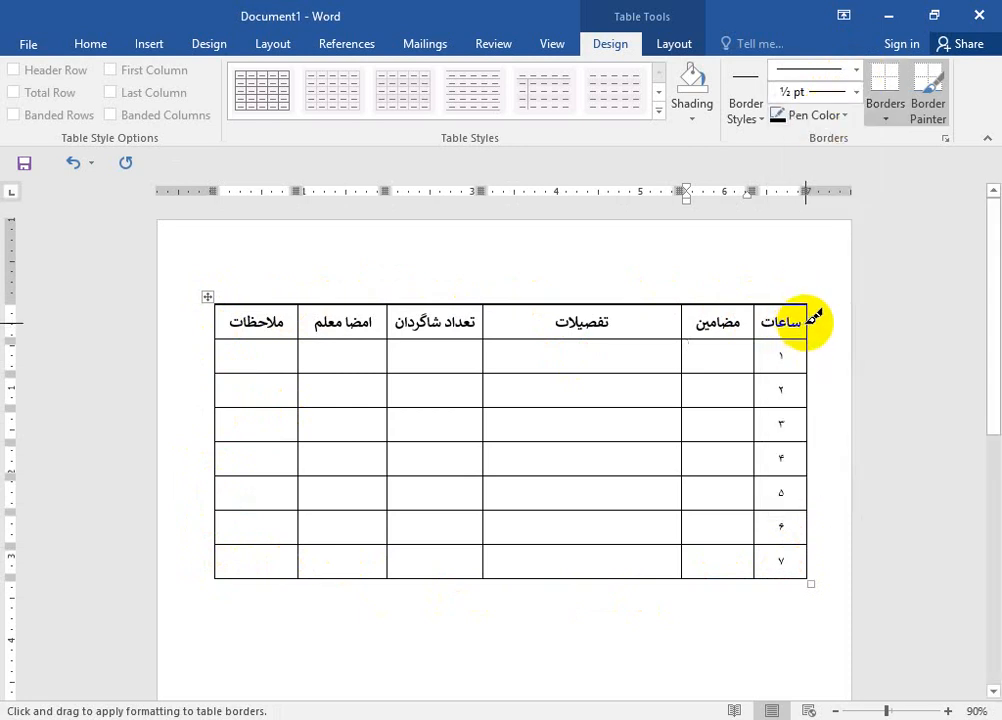
{"action": "left_click_drag", "start_coordinate": [807, 402], "coordinate": [809, 562]}
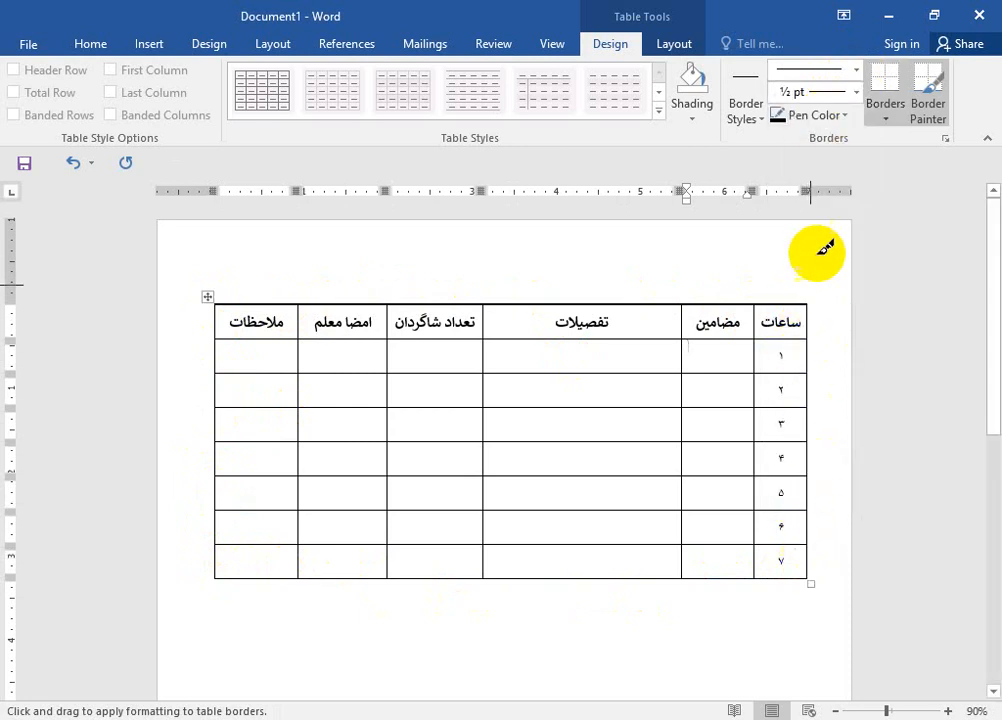
{"action": "left_click", "coordinate": [858, 95]}
{"action": "left_click", "coordinate": [841, 220]}
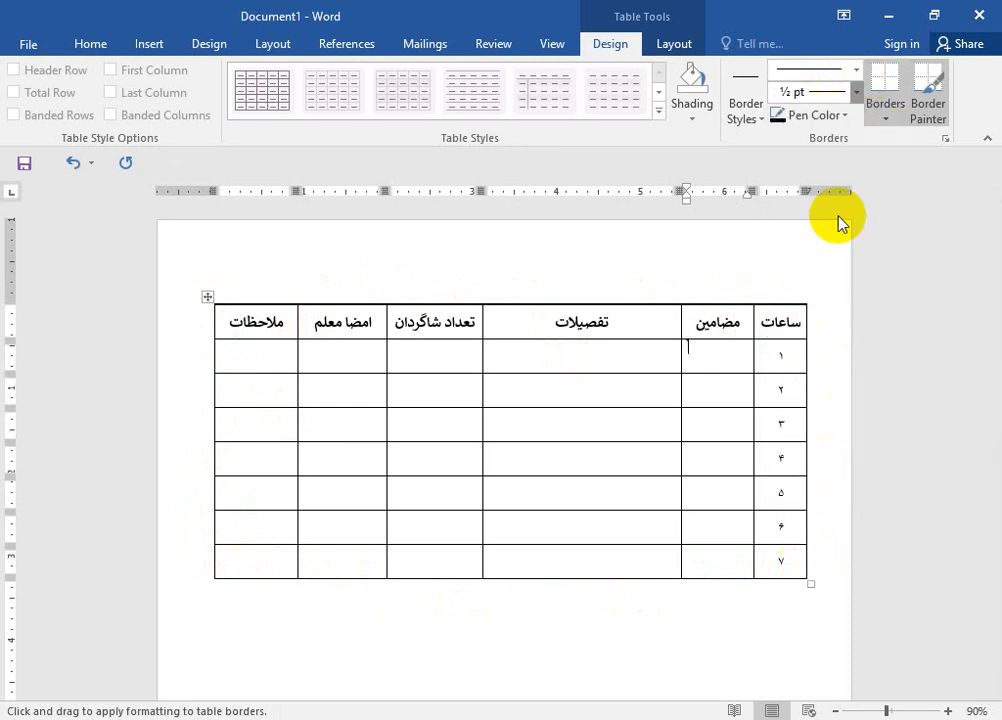
{"action": "left_click_drag", "start_coordinate": [807, 302], "coordinate": [810, 553]}
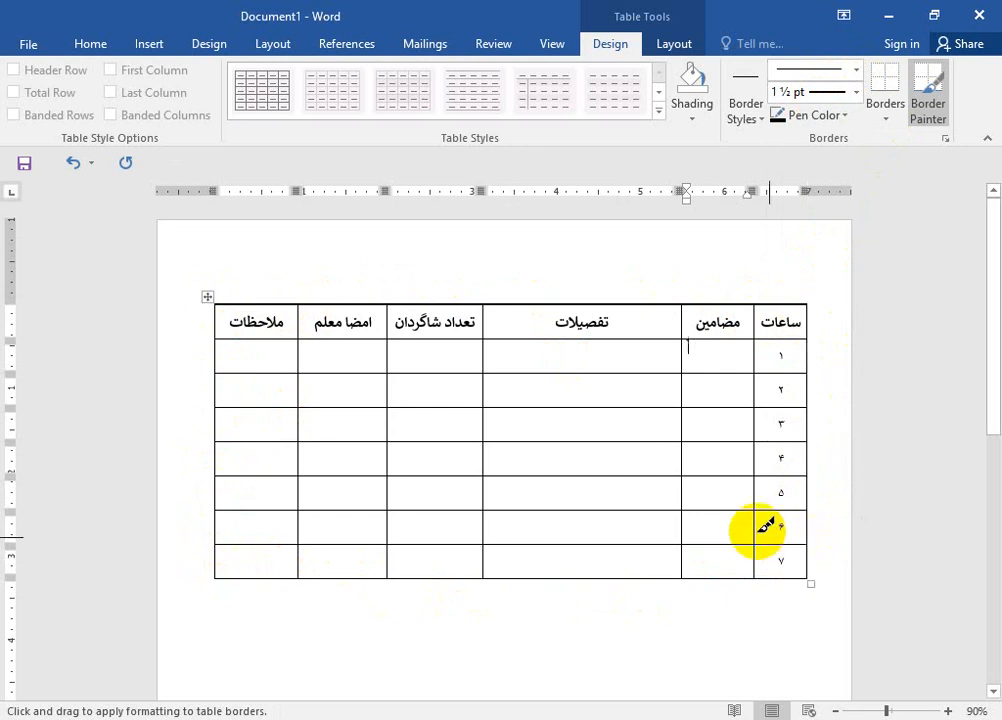
{"action": "left_click_drag", "start_coordinate": [216, 312], "coordinate": [216, 576]}
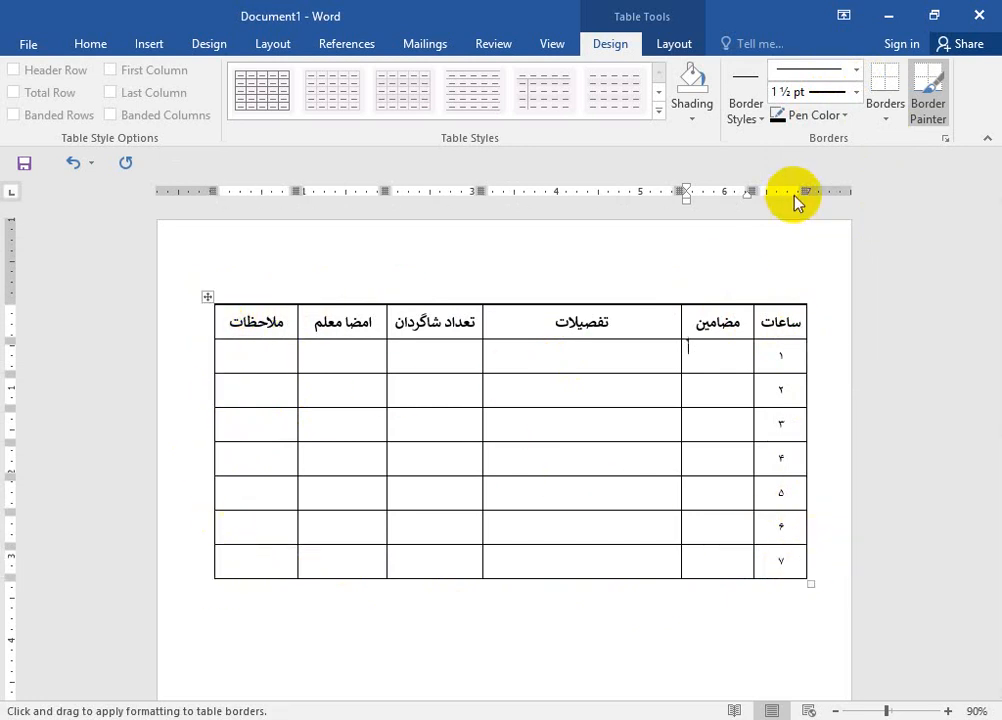
- Paint the table's bottom edge and the line under the header row at 1½ pt, and turn the Border Painter off
{"action": "left_click_drag", "start_coordinate": [782, 578], "coordinate": [230, 575]}
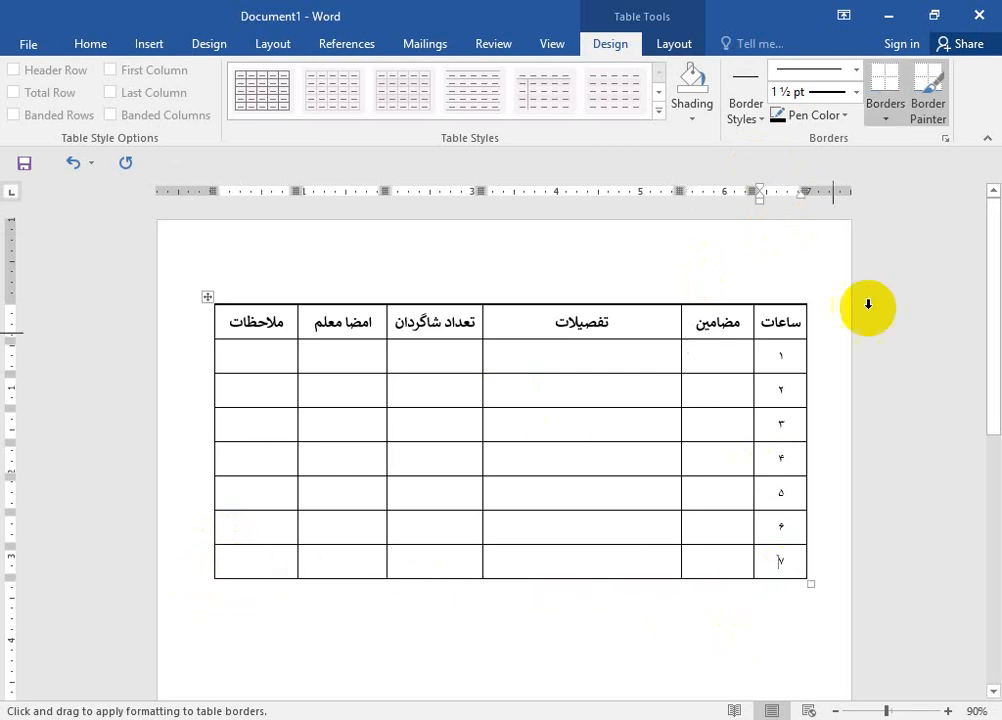
{"action": "mouse_move", "coordinate": [792, 338]}
{"action": "left_mouse_down"}
{"action": "mouse_move", "coordinate": [590, 347]}
{"action": "mouse_move", "coordinate": [258, 333]}
{"action": "left_mouse_up"}
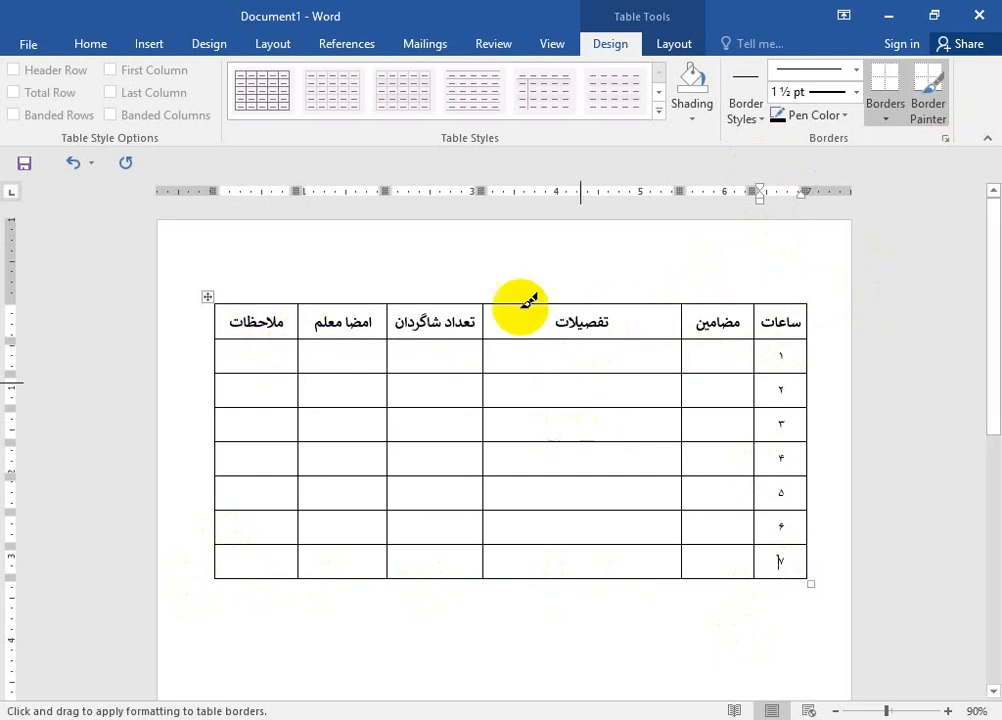
{"action": "double_click", "coordinate": [786, 22]}
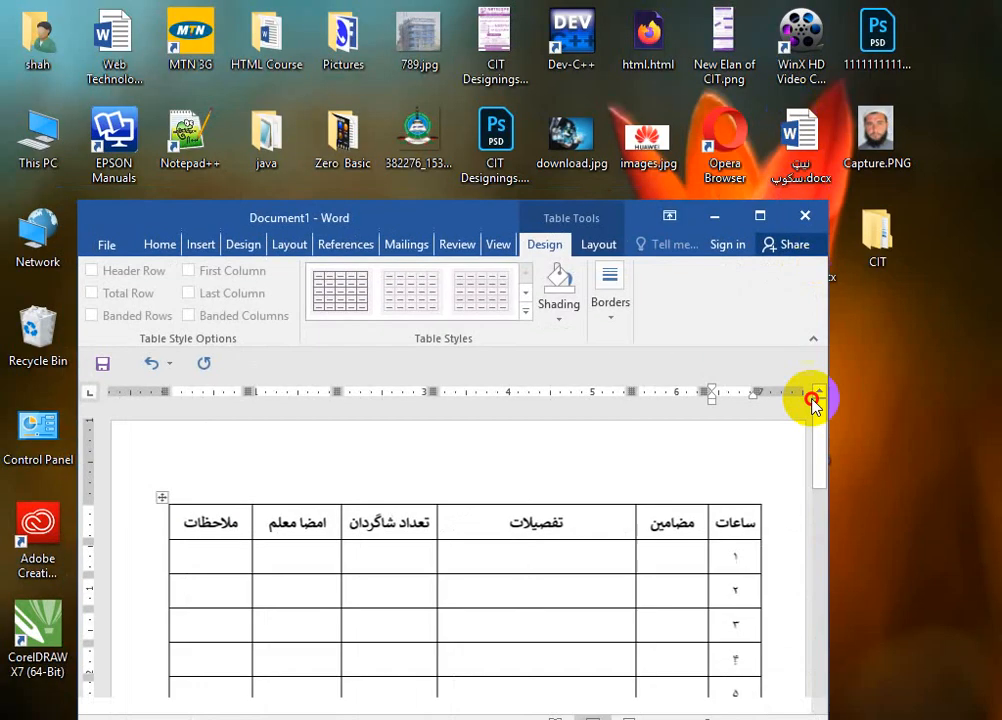
{"action": "left_click", "coordinate": [757, 217]}
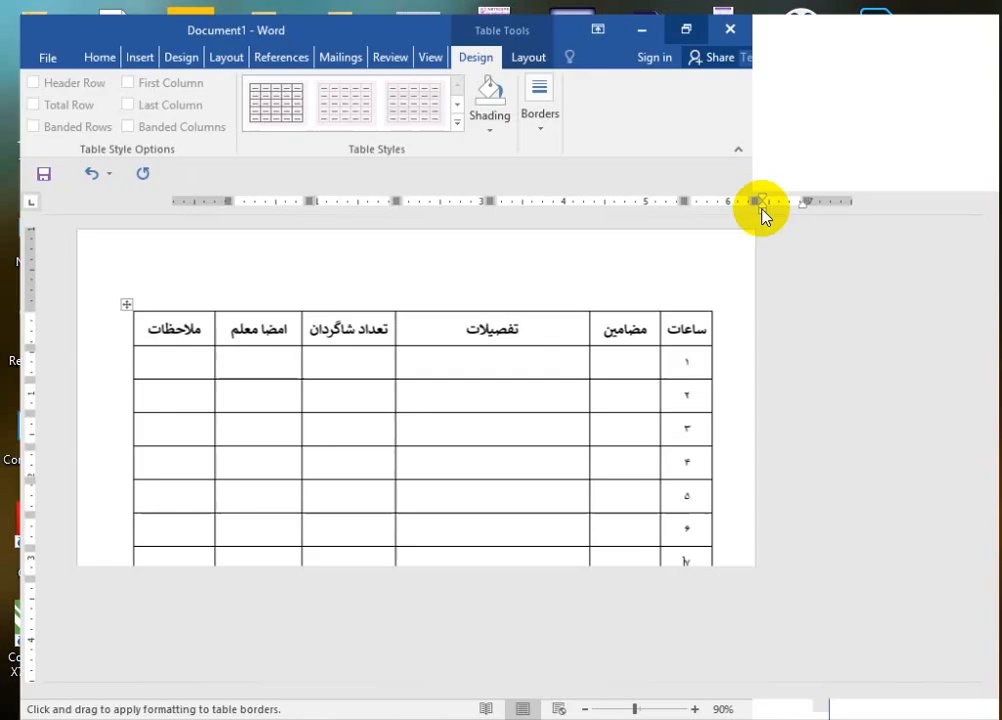
{"action": "left_click", "coordinate": [673, 44]}
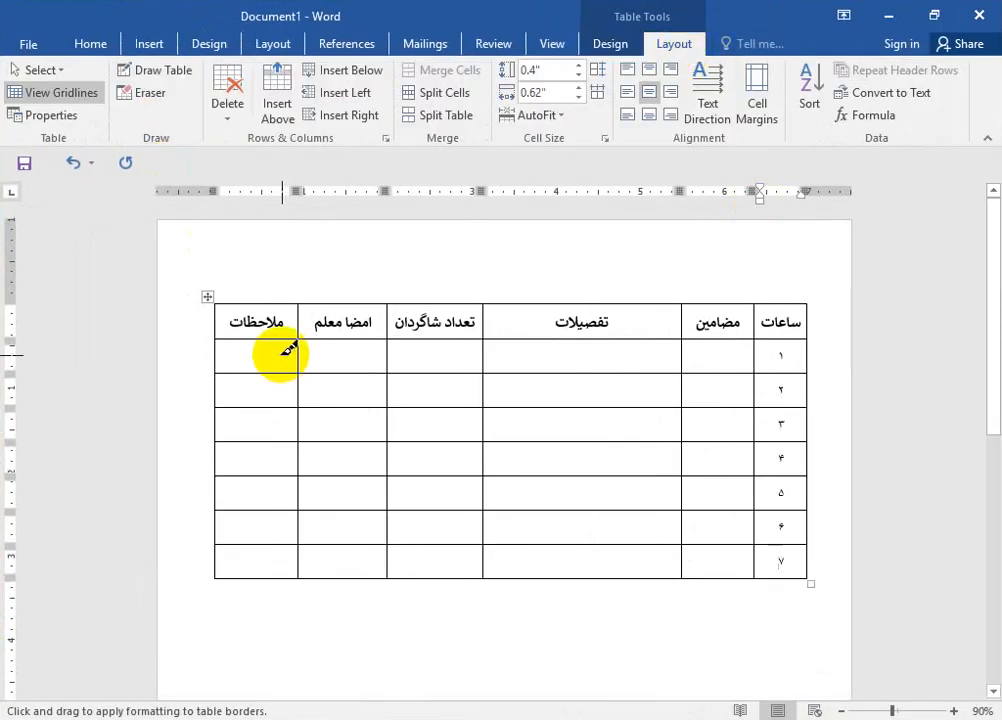
{"action": "left_click", "coordinate": [600, 44]}
{"action": "left_click", "coordinate": [930, 100]}
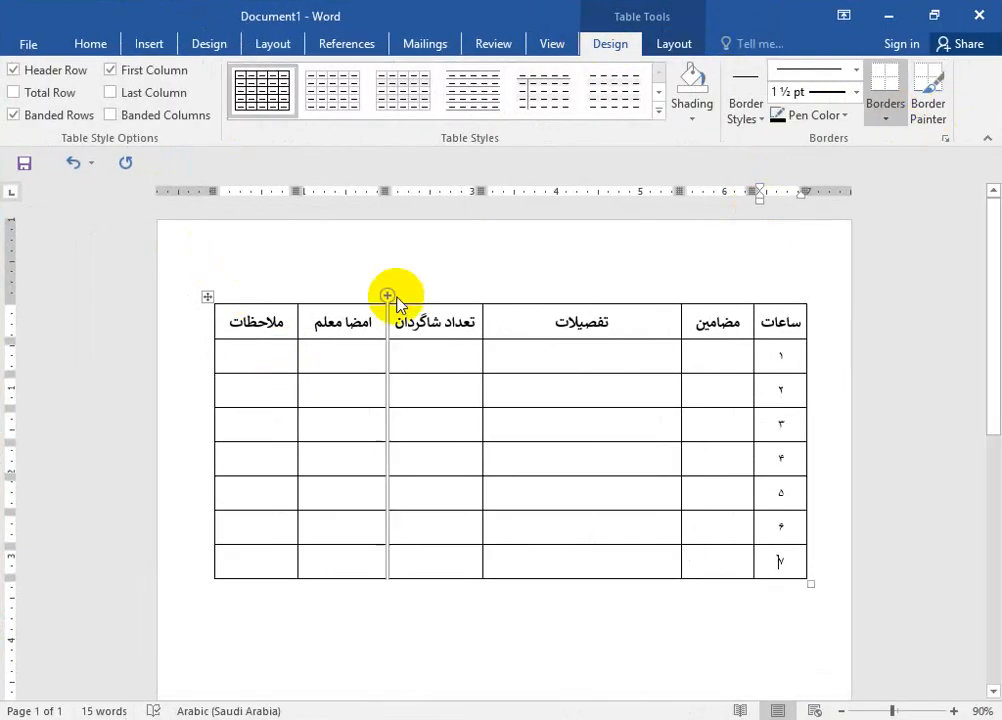
- Place a copy of the whole table below the original on the same page, leaving space above each, and check the sample form's heading
{"action": "left_click_drag", "start_coordinate": [210, 298], "coordinate": [203, 608]}
{"action": "scroll", "coordinate": [243, 360], "scroll_direction": "down", "scroll_amount": 1}
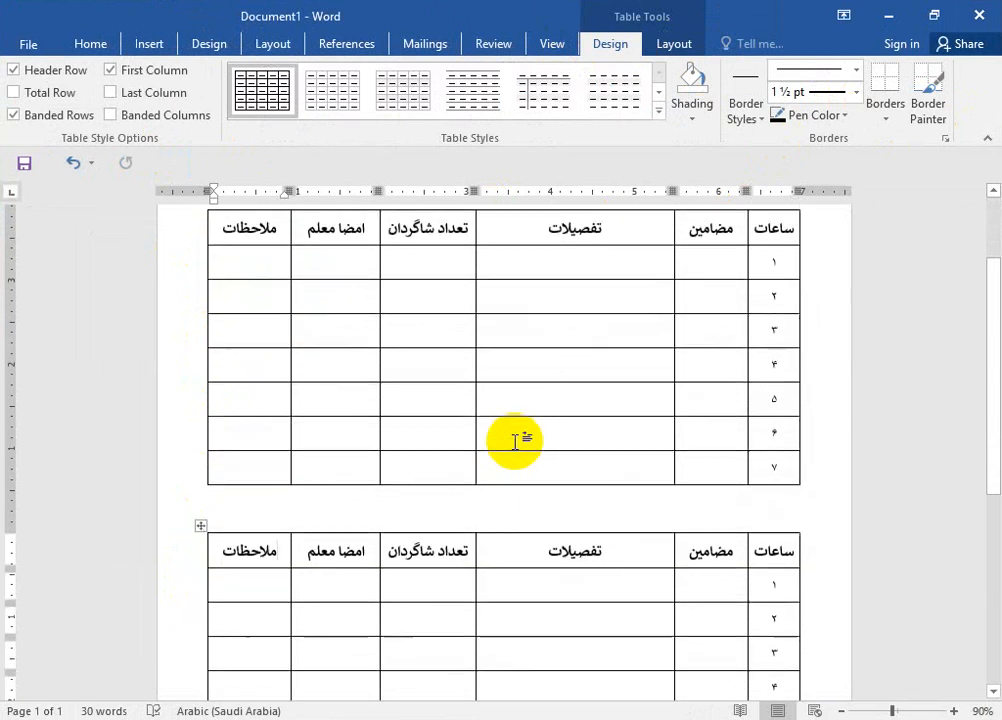
{"action": "left_click_drag", "start_coordinate": [796, 7], "coordinate": [569, 247]}
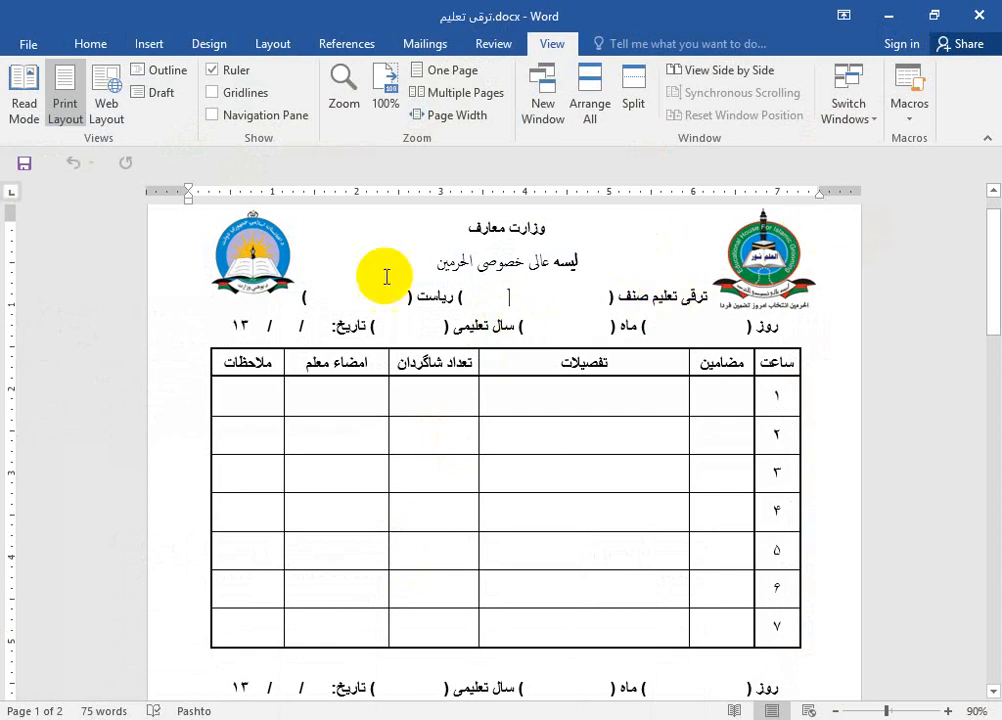
{"action": "left_click", "coordinate": [312, 718]}
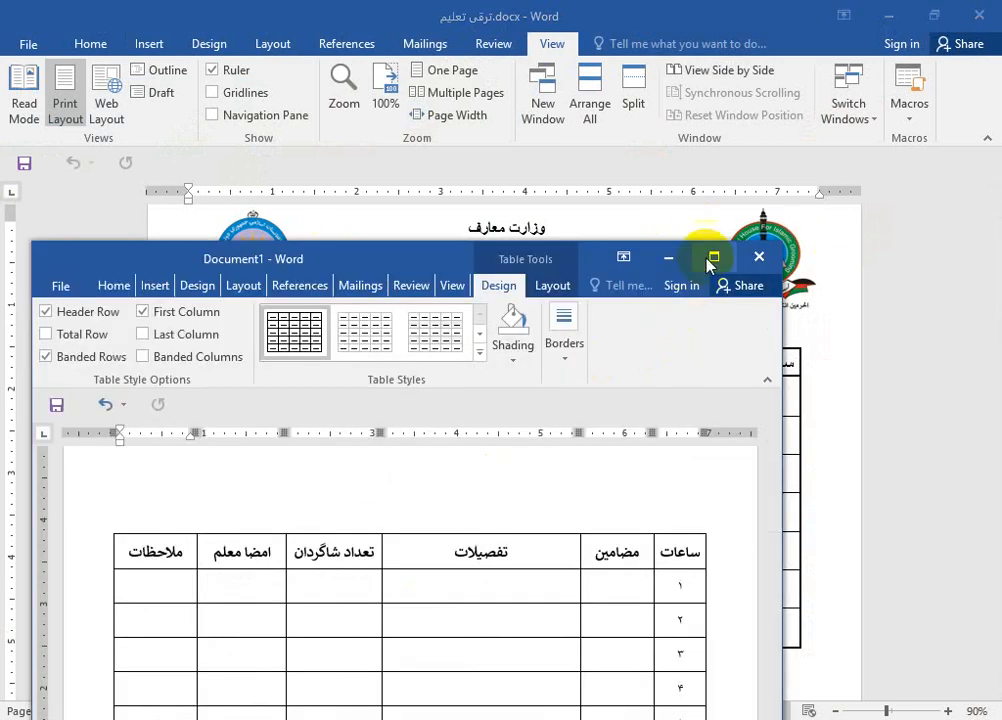
{"action": "left_click", "coordinate": [705, 257]}
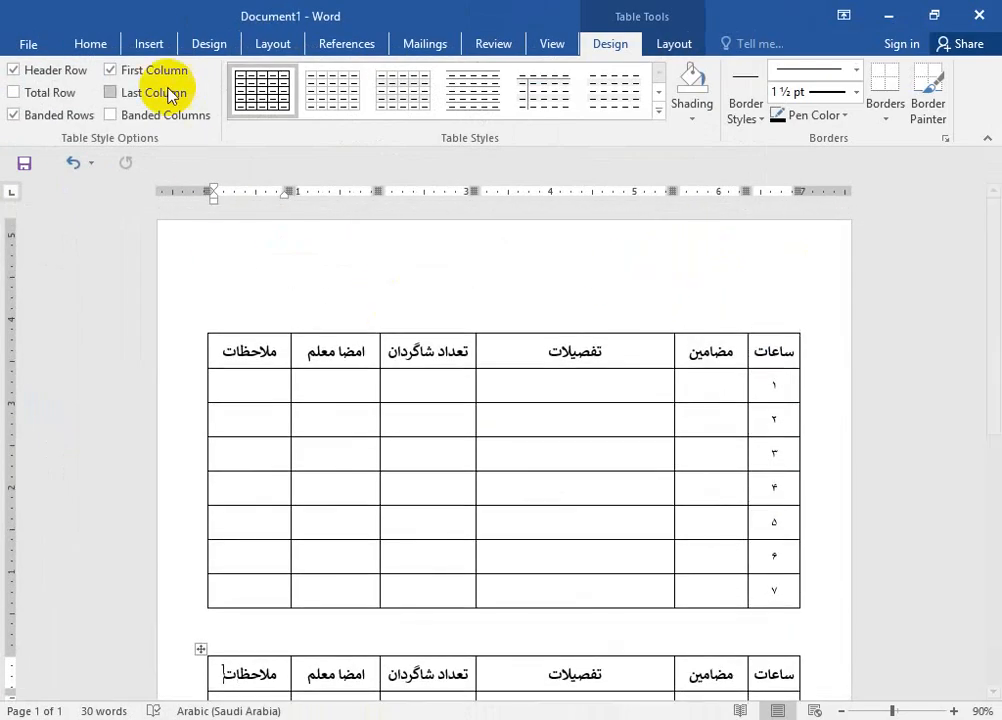
- Draw a circle about 1" across above the ملاحظات column and place a copy of it above the ساعات column
{"action": "left_click", "coordinate": [148, 44]}
{"action": "left_click", "coordinate": [210, 95]}
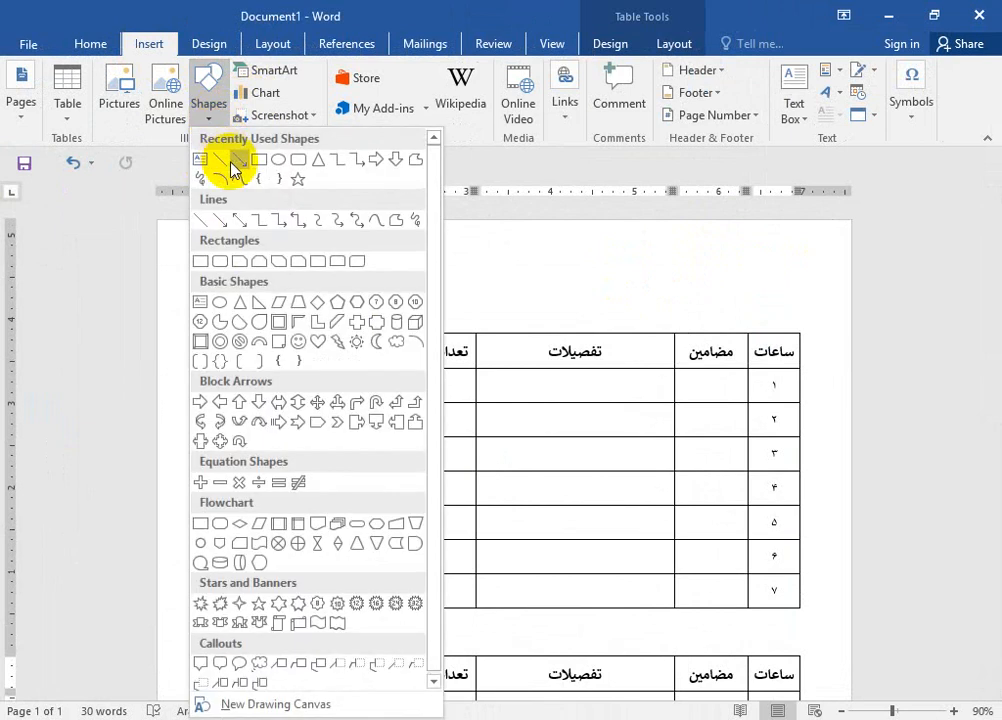
{"action": "left_click", "coordinate": [259, 160]}
{"action": "left_click_drag", "start_coordinate": [204, 236], "coordinate": [297, 324]}
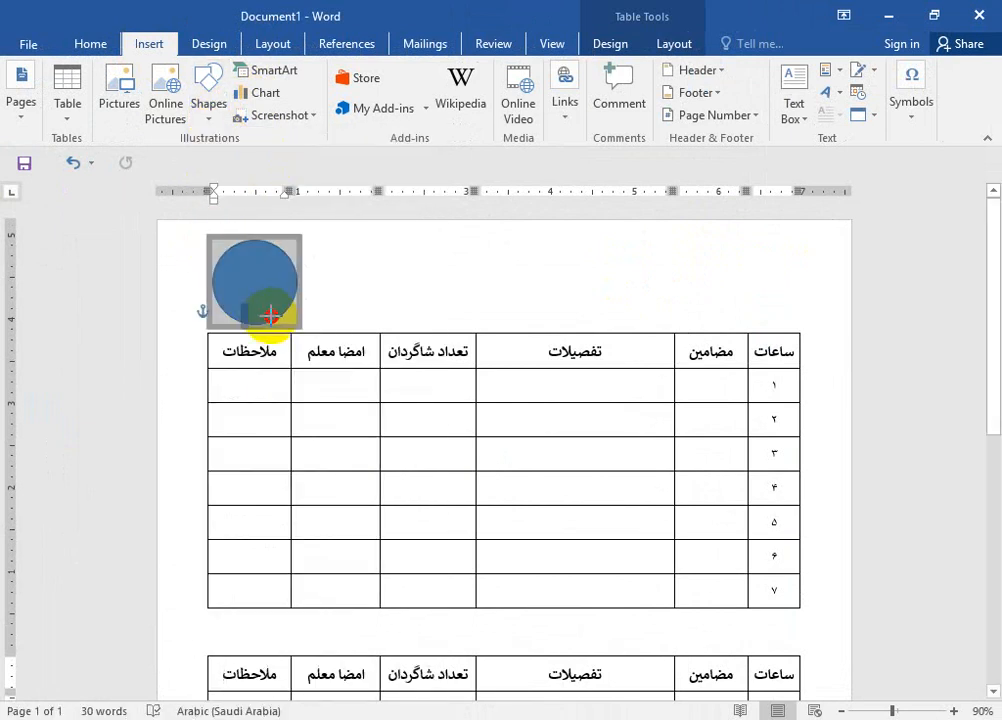
{"action": "mouse_move", "coordinate": [268, 262]}
{"action": "left_mouse_down"}
{"action": "mouse_move", "coordinate": [557, 289]}
{"action": "mouse_move", "coordinate": [800, 254]}
{"action": "left_mouse_up"}
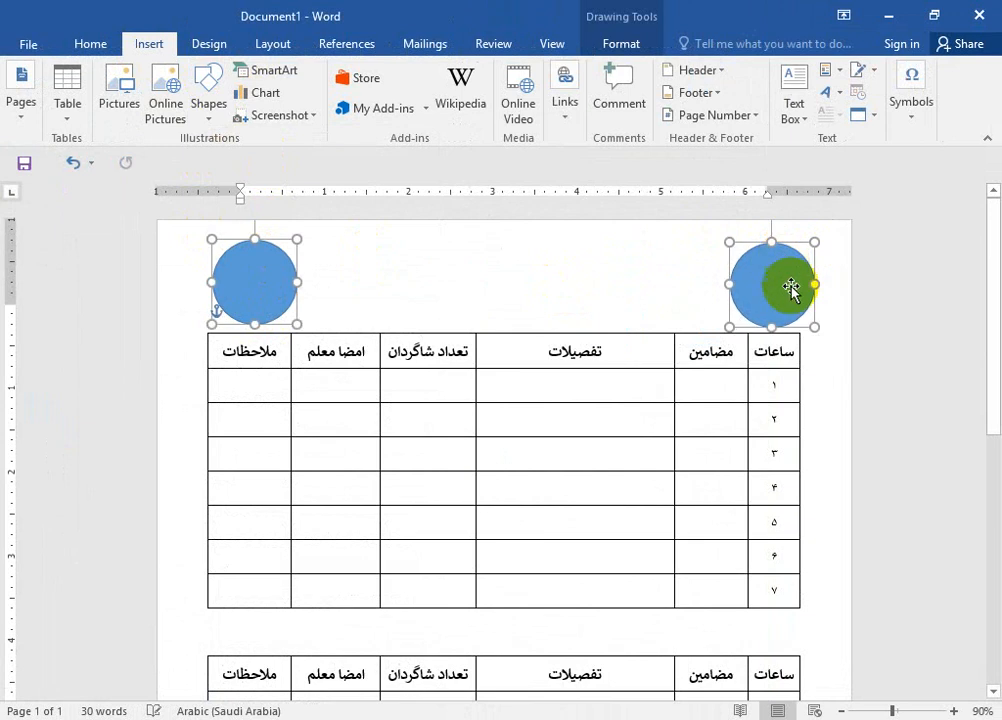
{"action": "left_click", "coordinate": [819, 342]}
- Start a picture fill from a local file for the circle above ساعات, and open the الحرمین معلومات folder on Local Disk (D:)
{"action": "left_click", "coordinate": [785, 297]}
{"action": "left_click", "coordinate": [590, 50]}
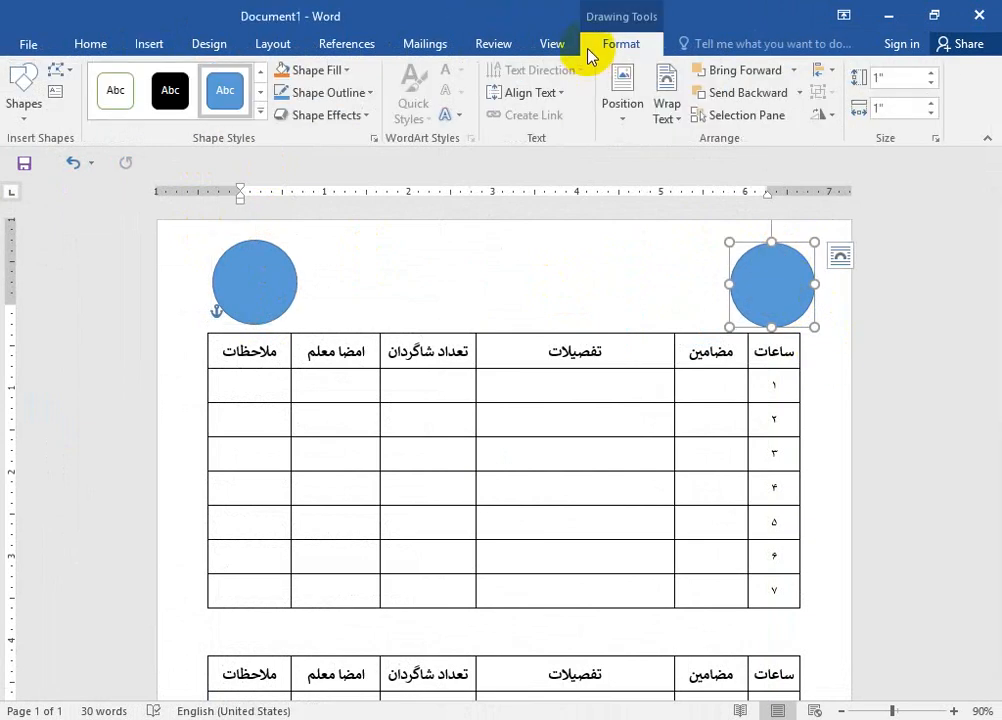
{"action": "left_click", "coordinate": [331, 69]}
{"action": "left_click", "coordinate": [329, 291]}
{"action": "left_click", "coordinate": [528, 414]}
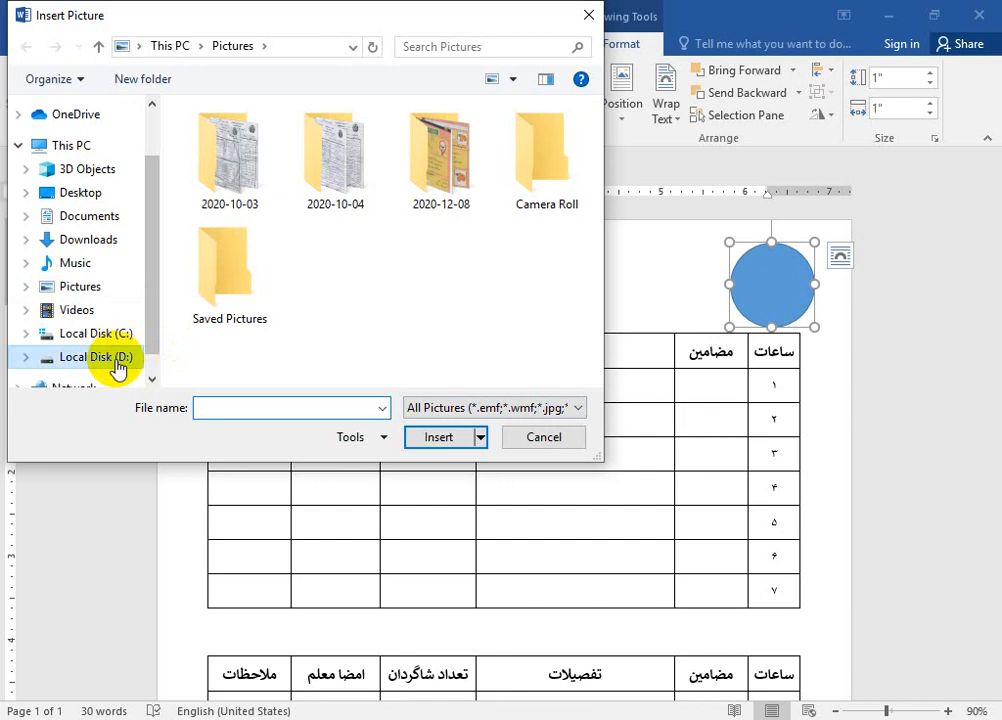
{"action": "left_click", "coordinate": [96, 356]}
{"action": "scroll", "coordinate": [200, 320], "scroll_direction": "down", "scroll_amount": 5}
{"action": "scroll", "coordinate": [232, 322], "scroll_direction": "down", "scroll_amount": 10}
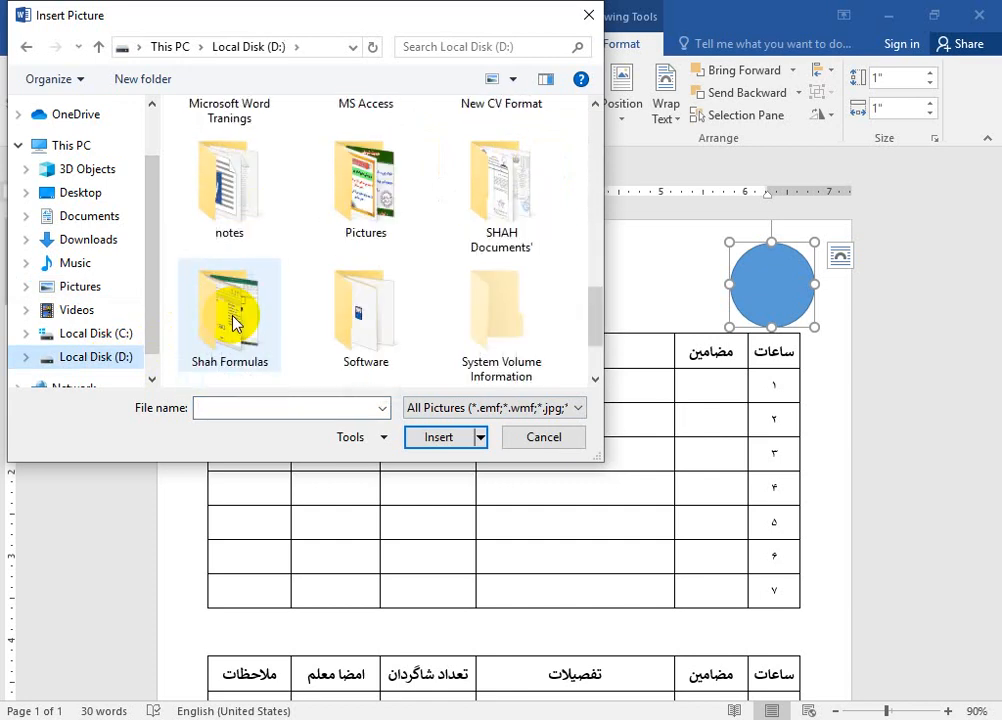
{"action": "double_click", "coordinate": [355, 330]}
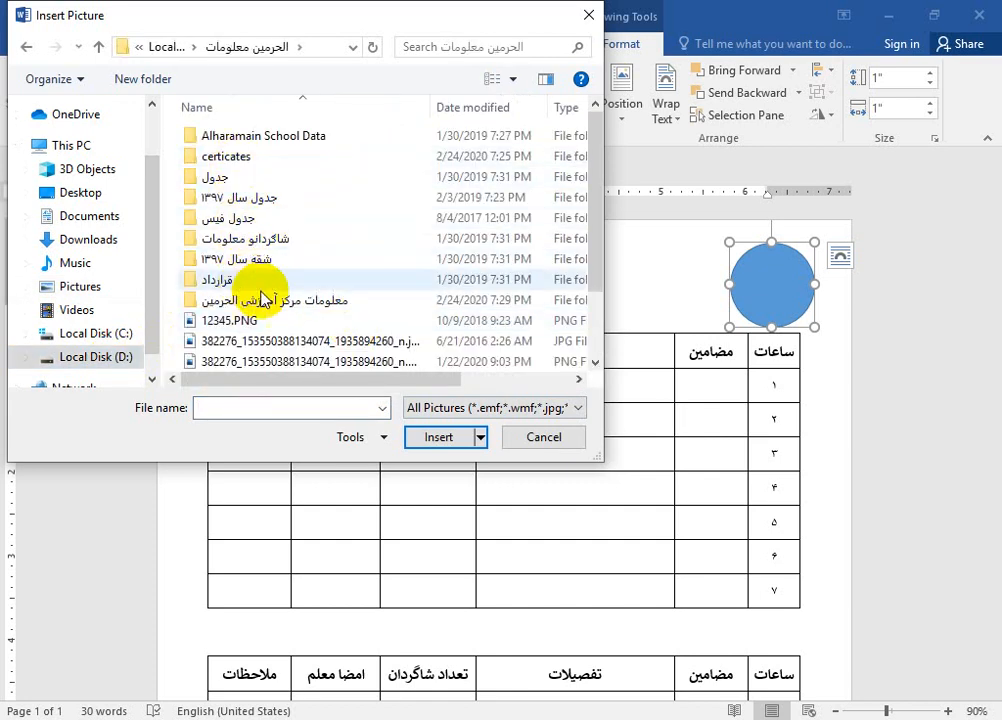
- Show the folder's files as large thumbnails and fill the circle with the PNG version of the school logo
{"action": "left_click", "coordinate": [512, 79]}
{"action": "left_click", "coordinate": [538, 84]}
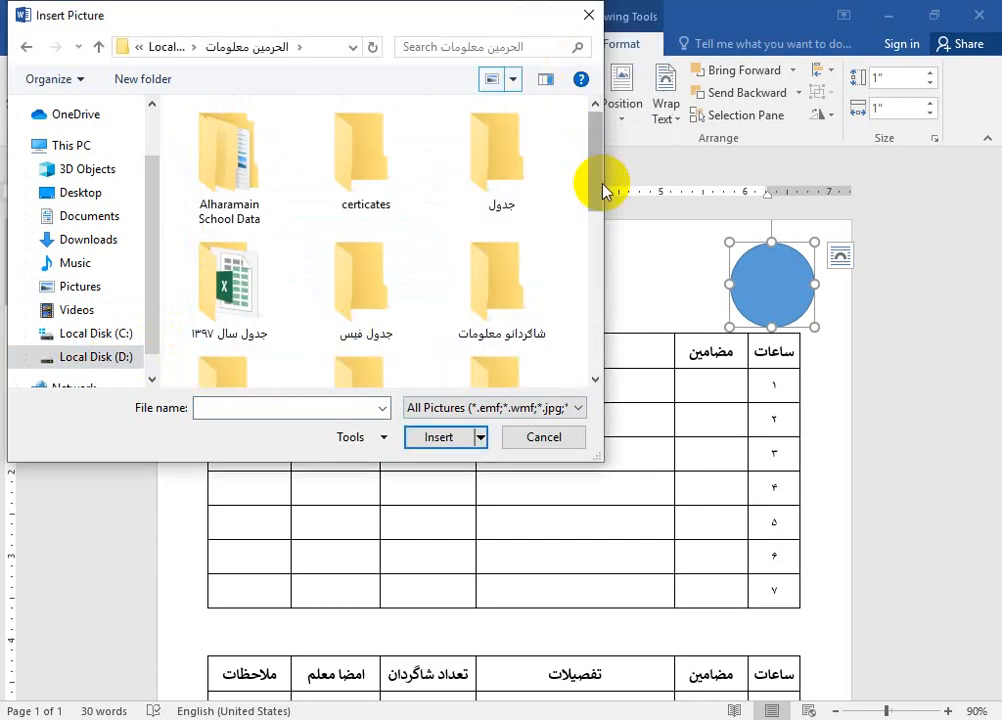
{"action": "left_click_drag", "start_coordinate": [604, 192], "coordinate": [599, 282]}
{"action": "left_click", "coordinate": [518, 258]}
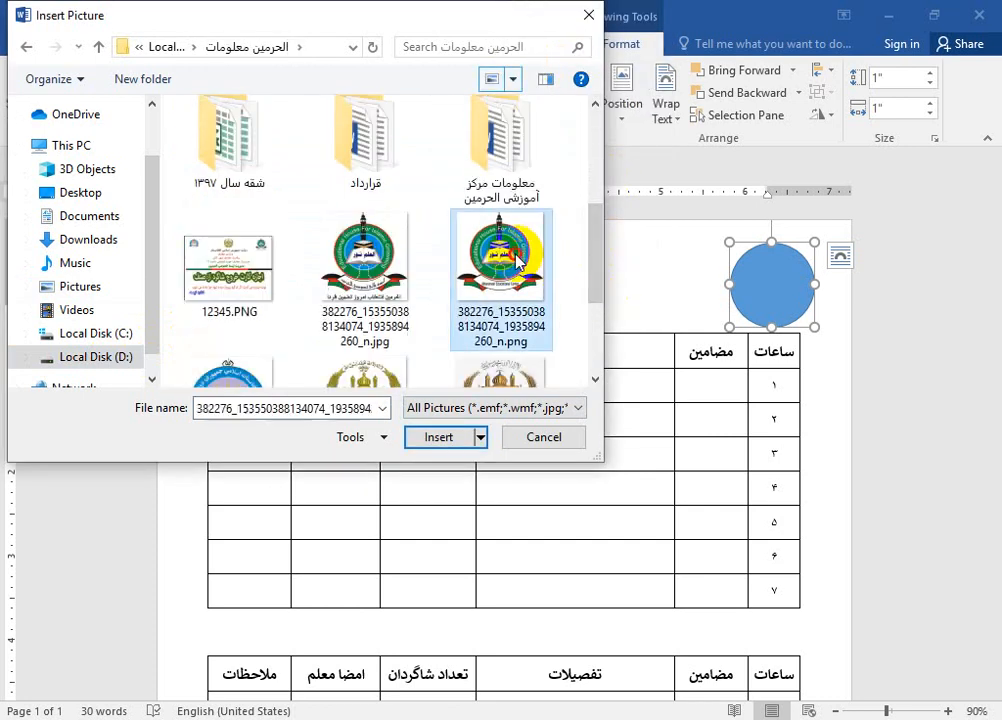
{"action": "double_click", "coordinate": [519, 257]}
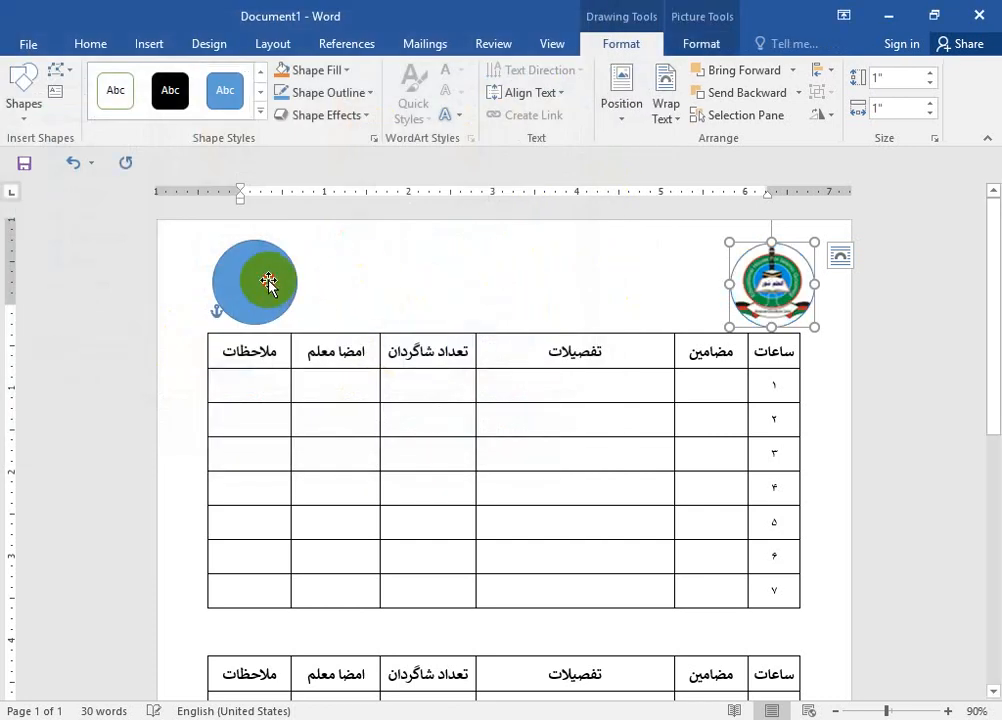
- Fill the circle above the ملاحظات column with the blue ministry logo from the الحرمین معلومات folder, working offline
{"action": "left_click", "coordinate": [268, 283]}
{"action": "left_click", "coordinate": [332, 71]}
{"action": "left_click", "coordinate": [324, 291]}
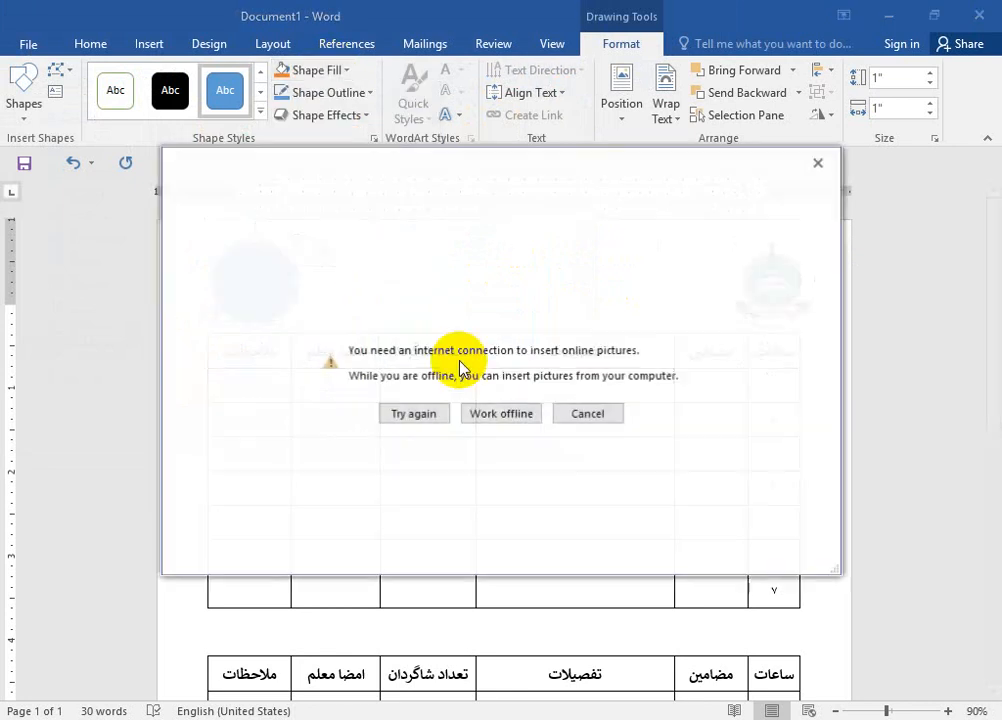
{"action": "left_click", "coordinate": [510, 413]}
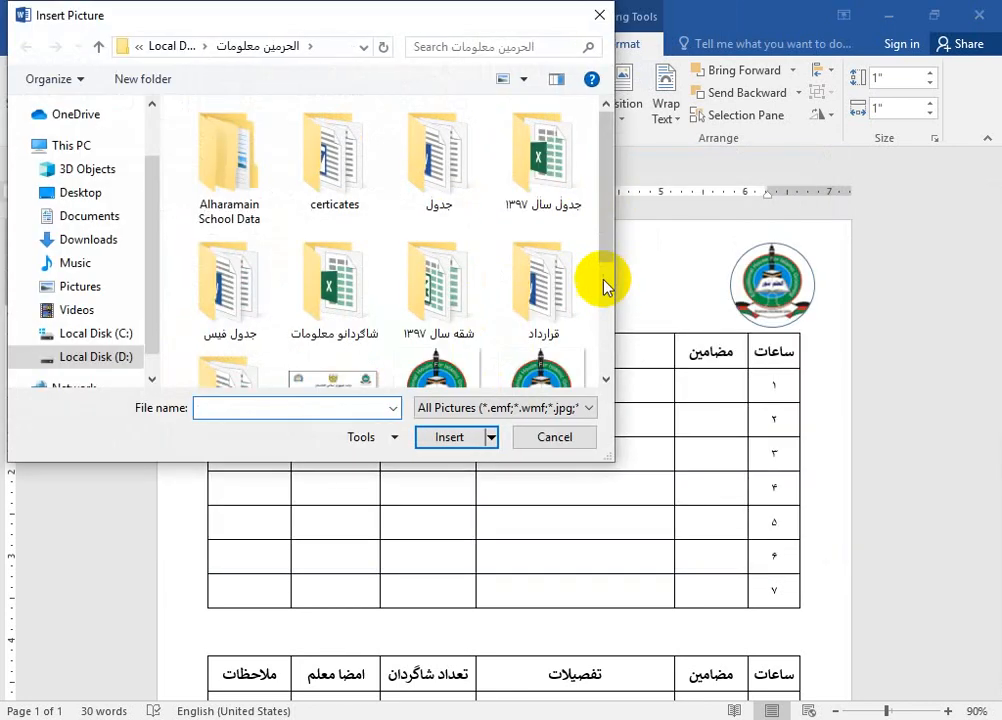
{"action": "left_click_drag", "start_coordinate": [599, 250], "coordinate": [615, 369]}
{"action": "double_click", "coordinate": [239, 334]}
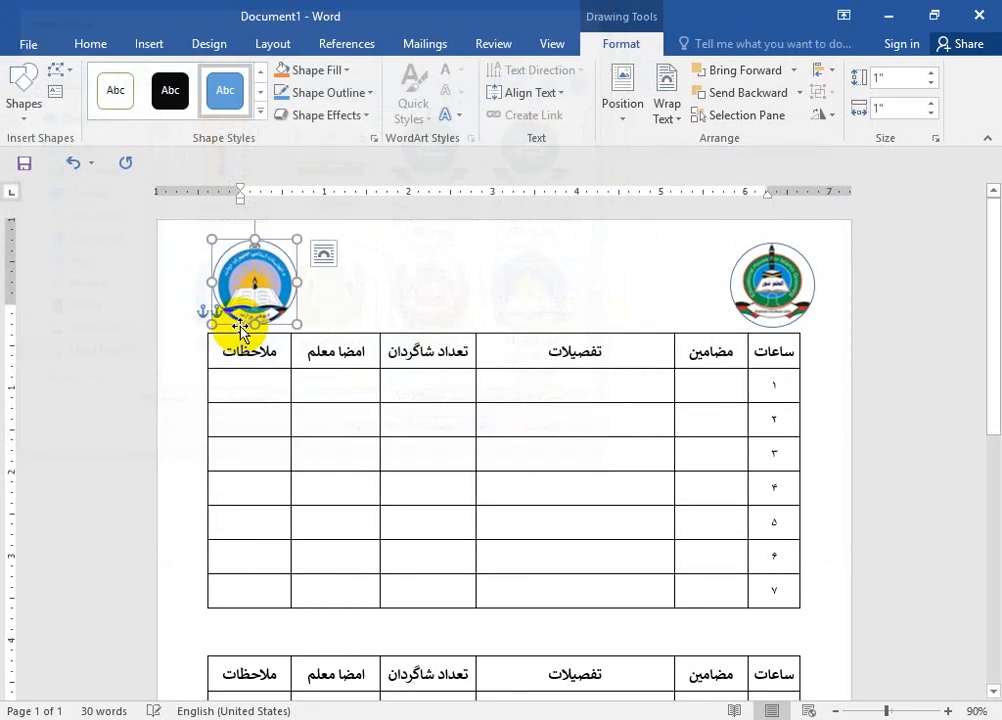
- Remove the outline from both logo circles above the first table
{"action": "left_click", "coordinate": [305, 92]}
{"action": "left_click", "coordinate": [333, 266]}
{"action": "left_click", "coordinate": [752, 250]}
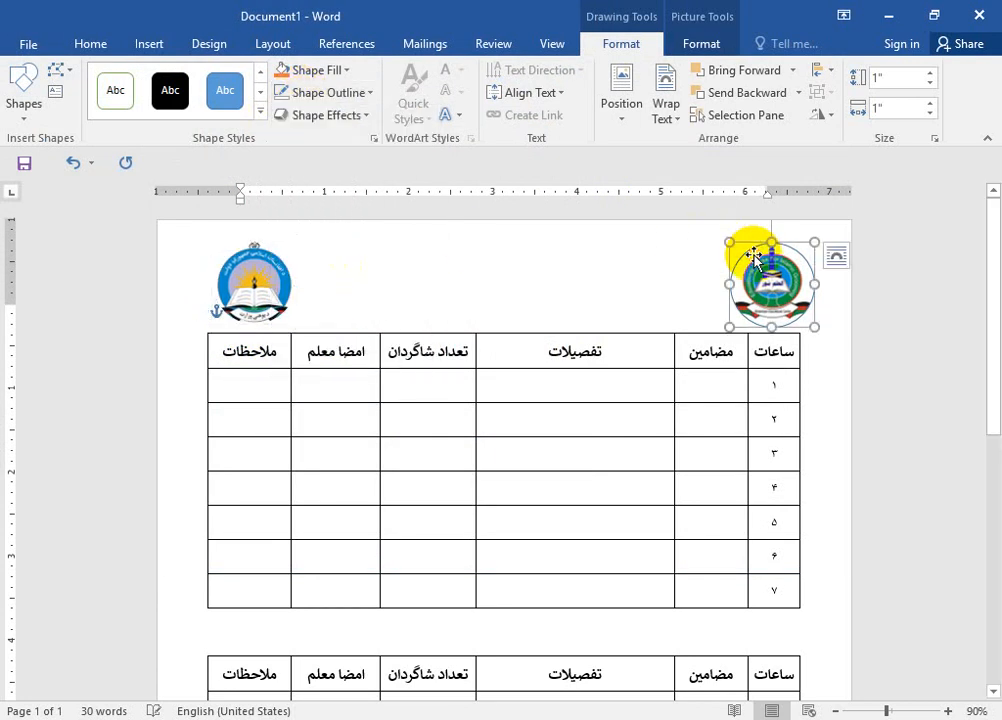
{"action": "left_click", "coordinate": [338, 92]}
{"action": "left_click", "coordinate": [340, 266]}
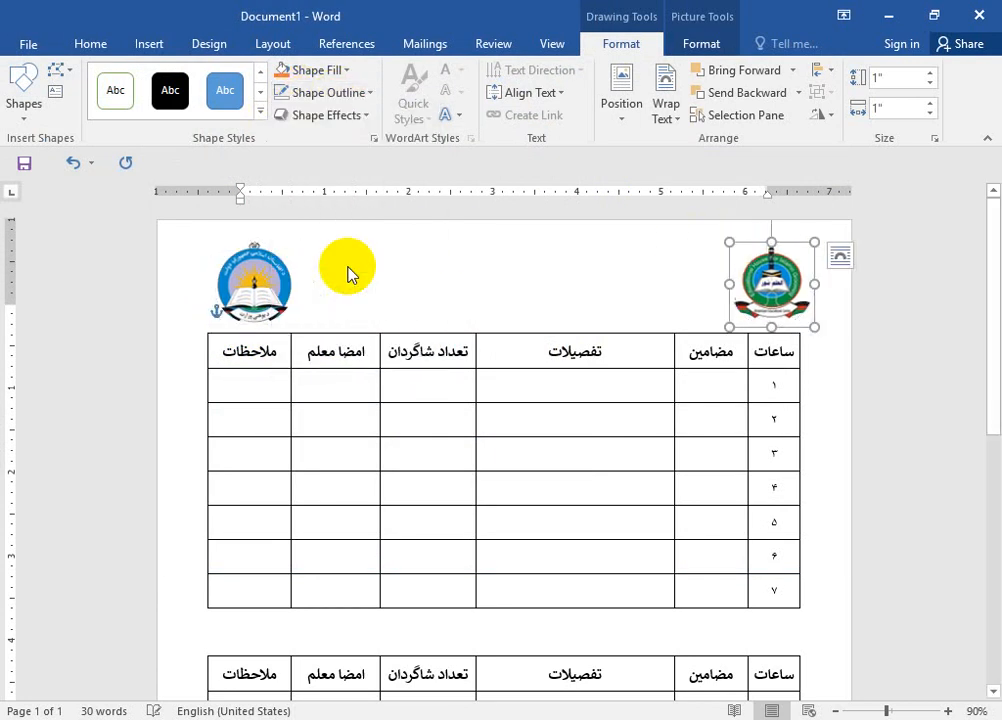
{"action": "left_click", "coordinate": [470, 277]}
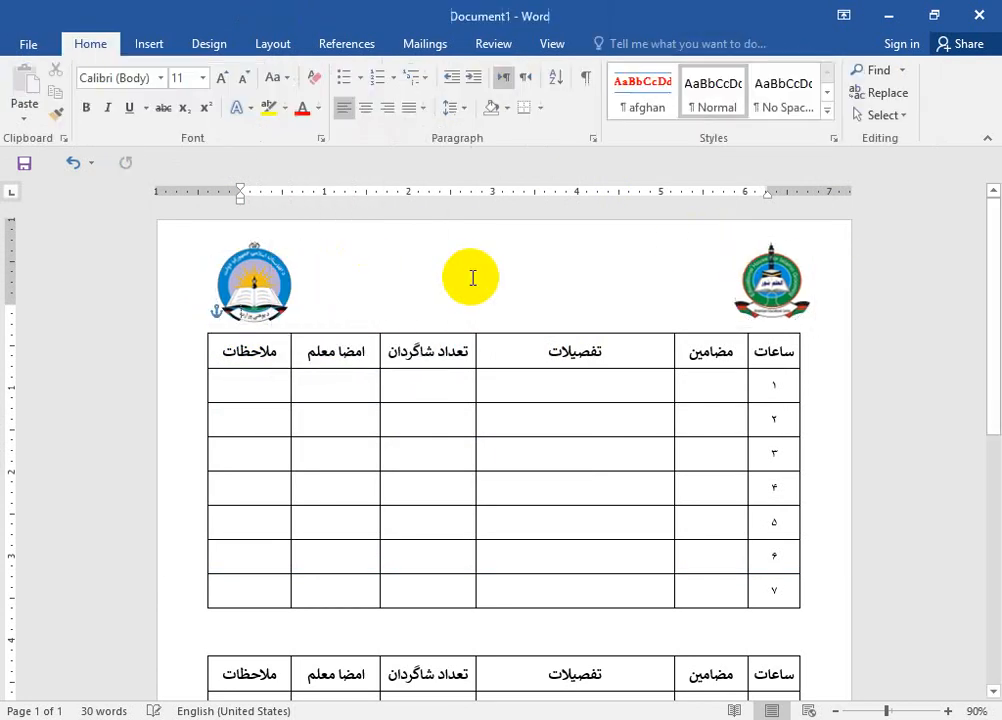
- Move both logos up and shrink them, the blue one to about 0.78" by 0.72" and the school one to about 0.86" by 0.8"
{"action": "left_click", "coordinate": [268, 276]}
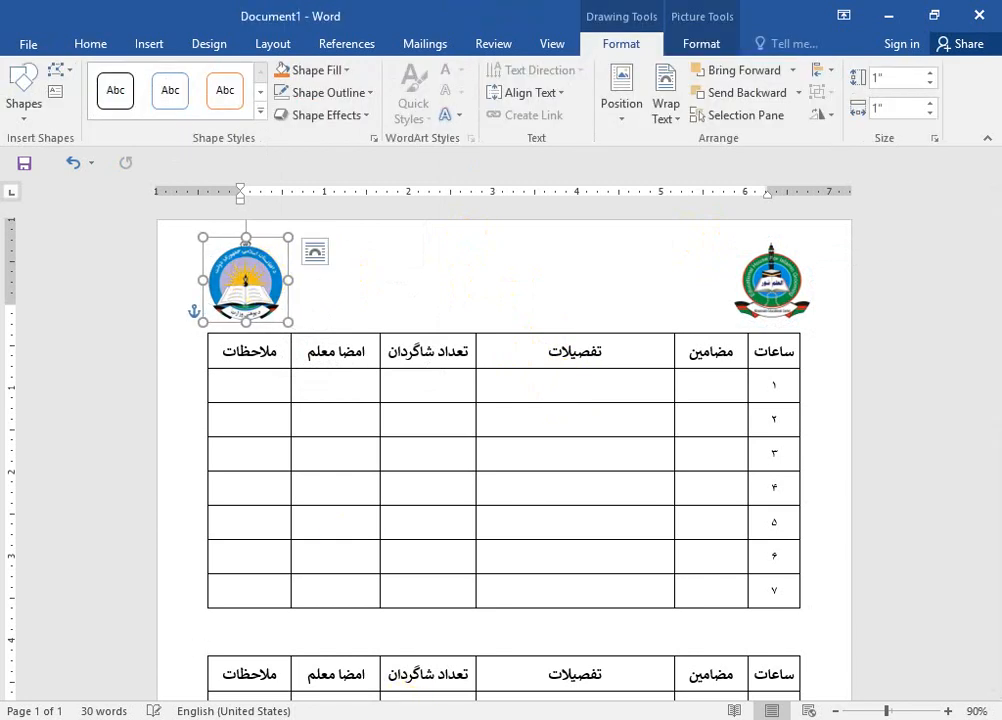
{"action": "left_click", "coordinate": [775, 277]}
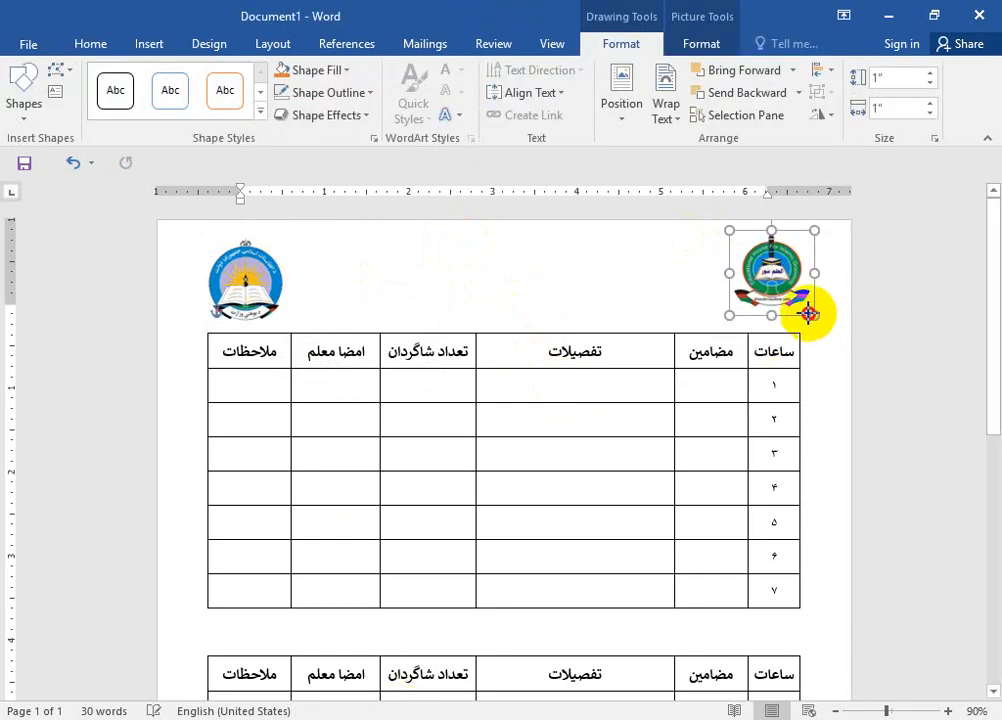
{"action": "left_click_drag", "start_coordinate": [808, 314], "coordinate": [798, 298]}
{"action": "left_click", "coordinate": [262, 284]}
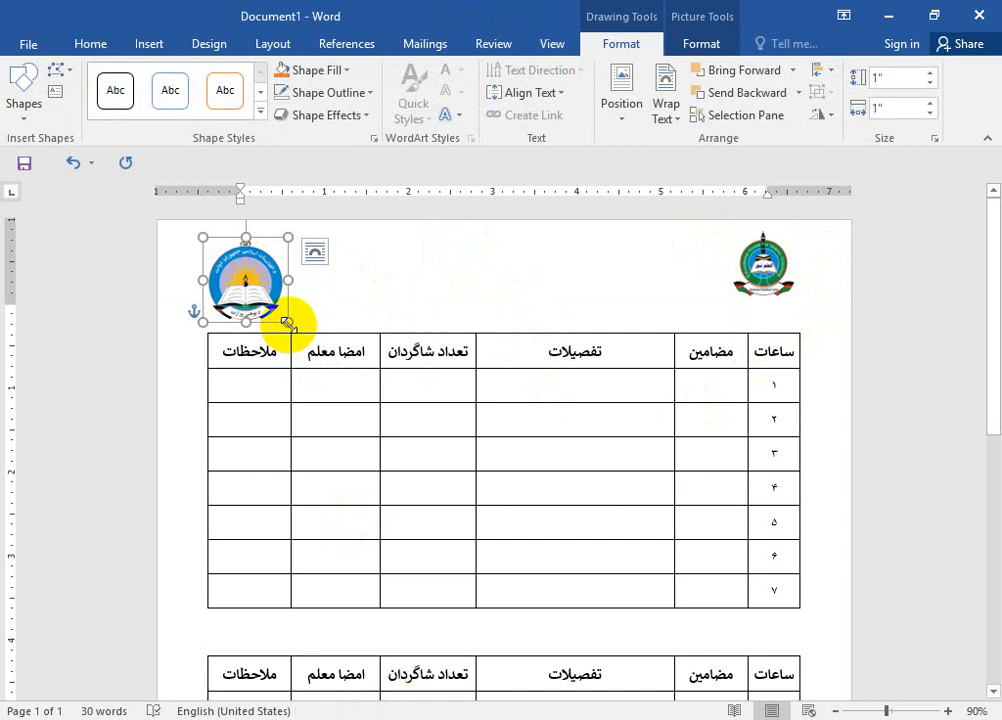
{"action": "left_click_drag", "start_coordinate": [287, 322], "coordinate": [247, 259]}
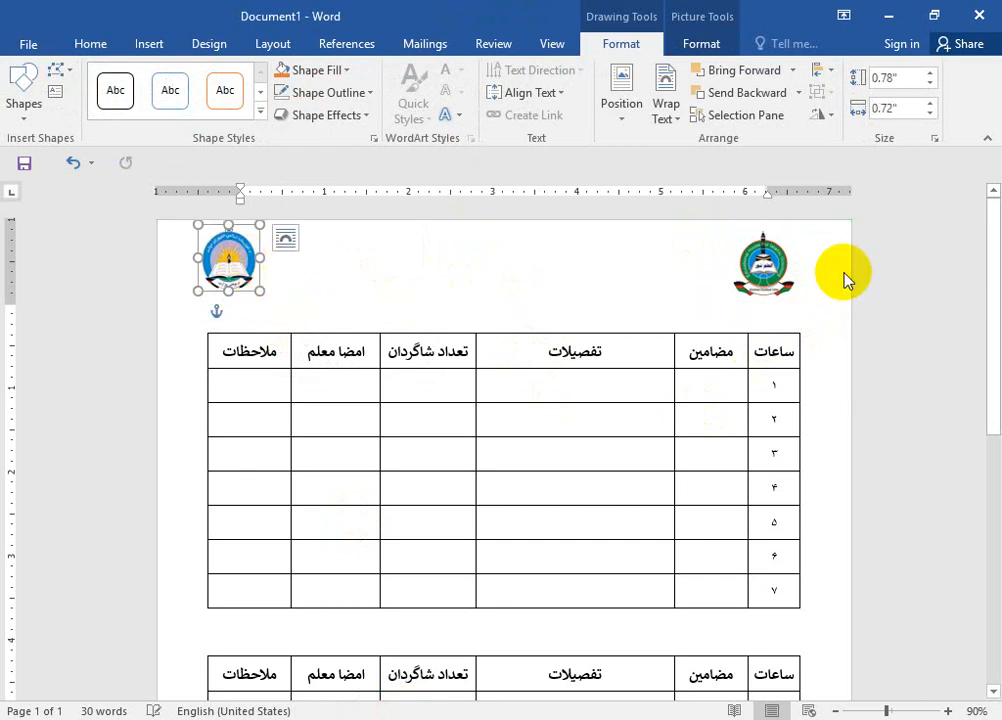
{"action": "left_click", "coordinate": [767, 262]}
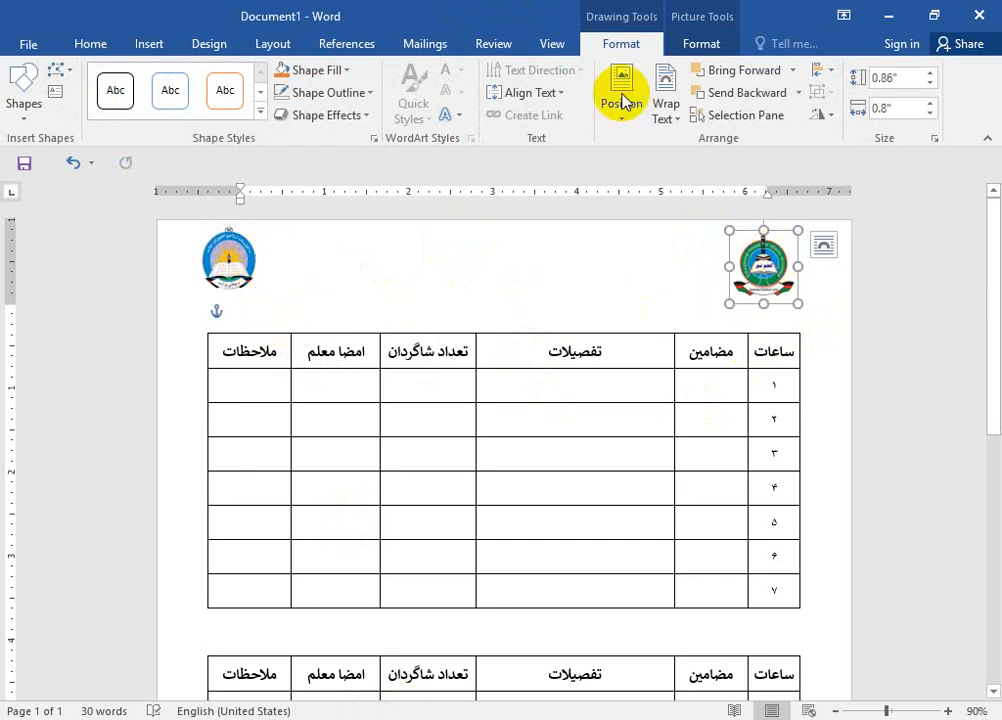
- Draw a text box about 0.94" high and 5.41" wide between the two logos
{"action": "left_click", "coordinate": [149, 50]}
{"action": "left_click", "coordinate": [795, 125]}
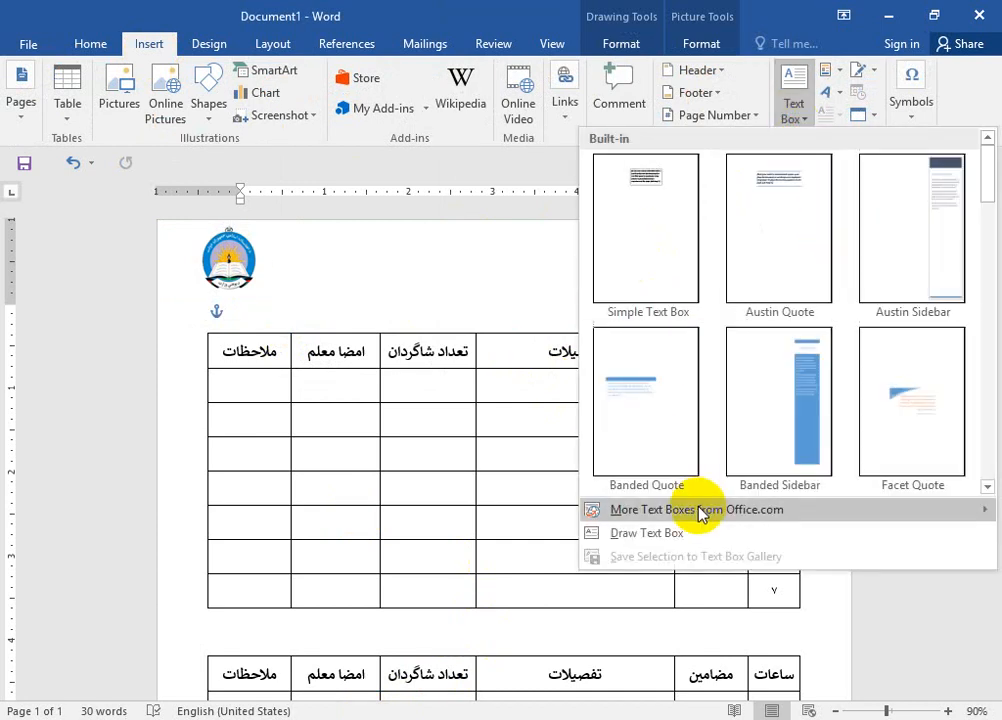
{"action": "left_click", "coordinate": [671, 531]}
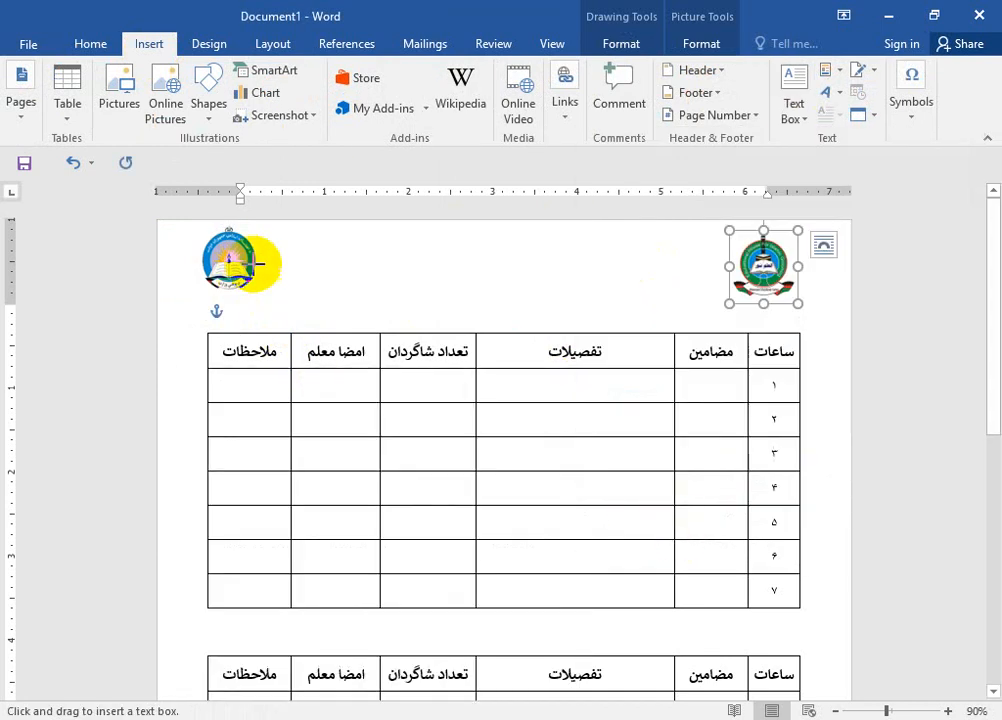
{"action": "left_click_drag", "start_coordinate": [265, 244], "coordinate": [720, 322]}
- Keep the sample form's heading in view and enter centred lines وزارت معارف and لیسه عالی خصوصی الحرمین in the text box
{"action": "double_click", "coordinate": [767, 16]}
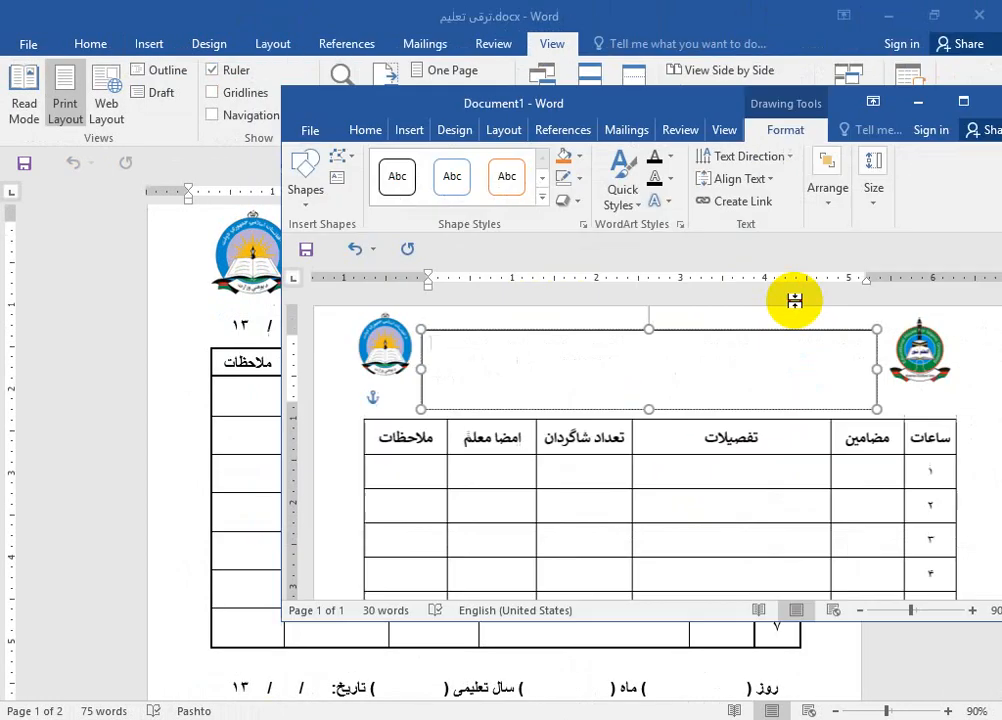
{"action": "left_click_drag", "start_coordinate": [842, 103], "coordinate": [683, 310]}
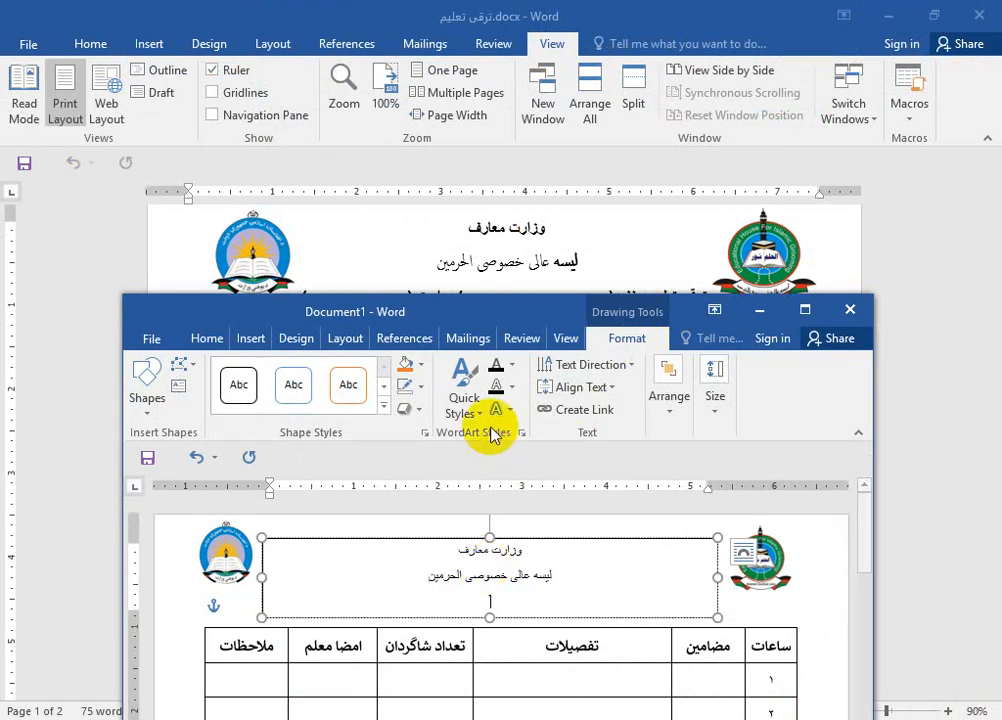
{"action": "left_click_drag", "start_coordinate": [528, 309], "coordinate": [555, 326]}
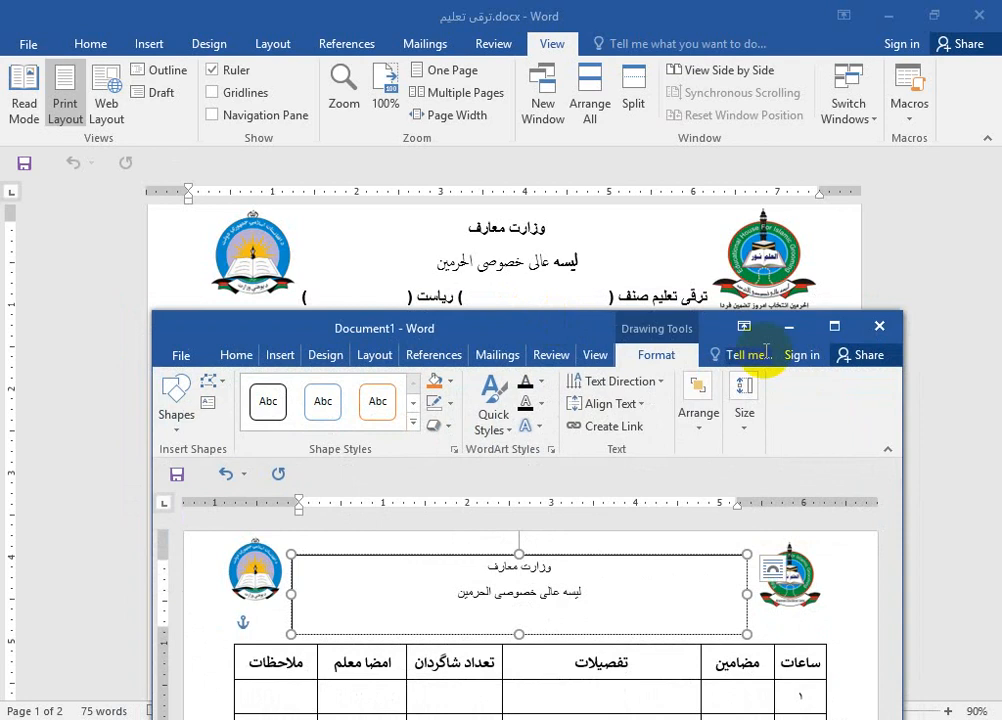
{"action": "left_click", "coordinate": [830, 330]}
- Move the second table further down the page and realign its edges with the first table
{"action": "scroll", "coordinate": [535, 405], "scroll_direction": "down", "scroll_amount": 10}
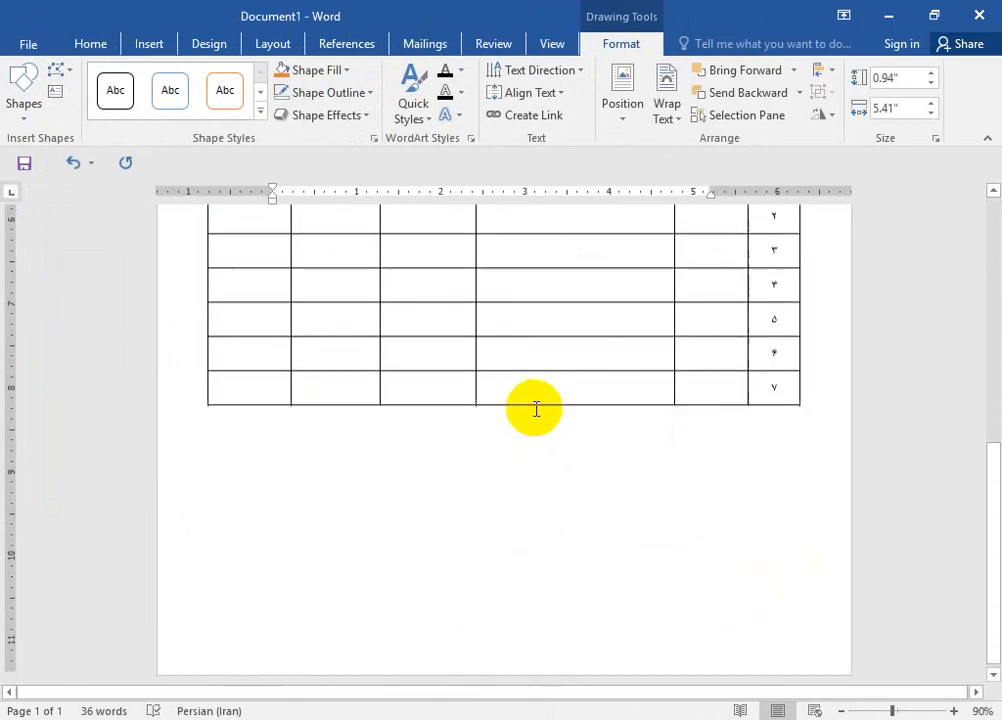
{"action": "scroll", "coordinate": [418, 391], "scroll_direction": "up", "scroll_amount": 3}
{"action": "left_click", "coordinate": [273, 313]}
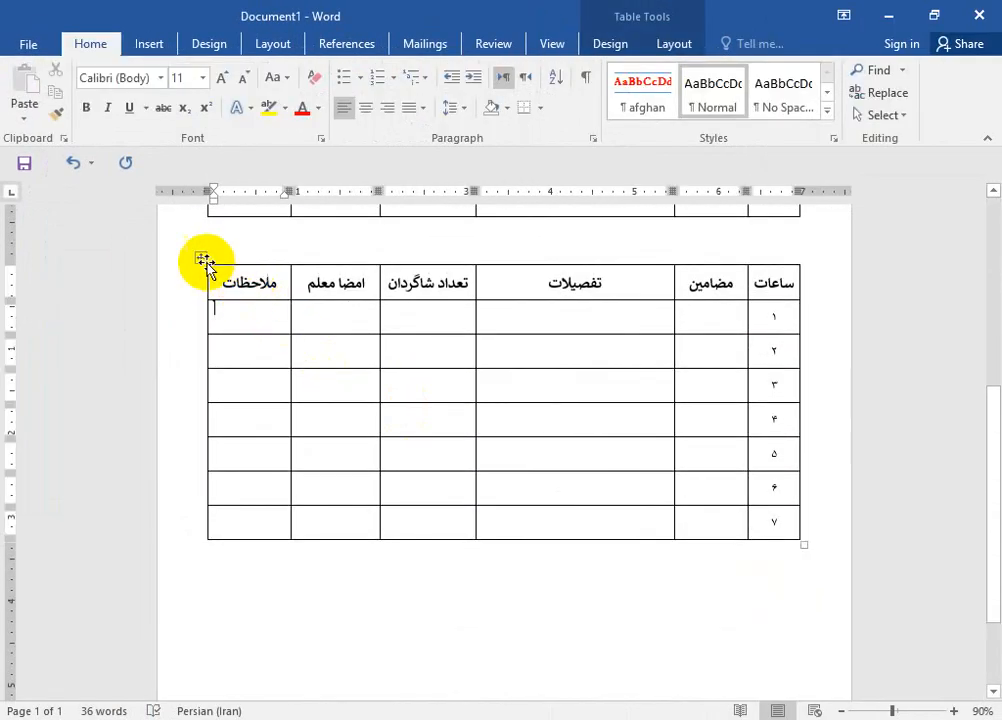
{"action": "left_click", "coordinate": [201, 259]}
{"action": "left_click_drag", "start_coordinate": [204, 268], "coordinate": [277, 403]}
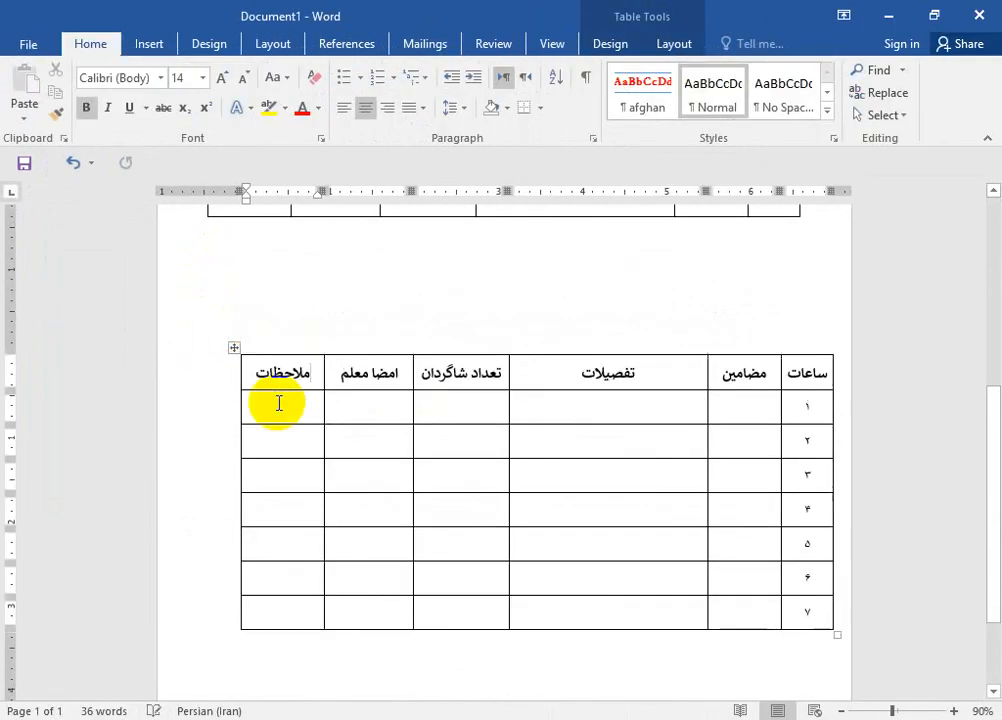
{"action": "left_click_drag", "start_coordinate": [236, 228], "coordinate": [232, 288]}
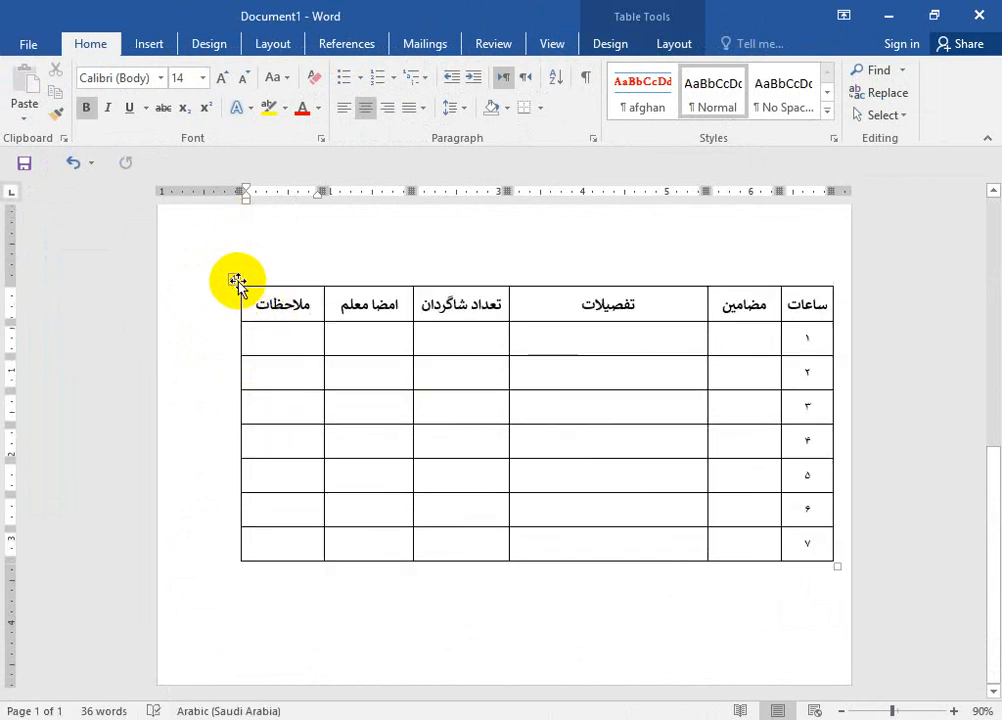
{"action": "left_click_drag", "start_coordinate": [237, 282], "coordinate": [217, 280]}
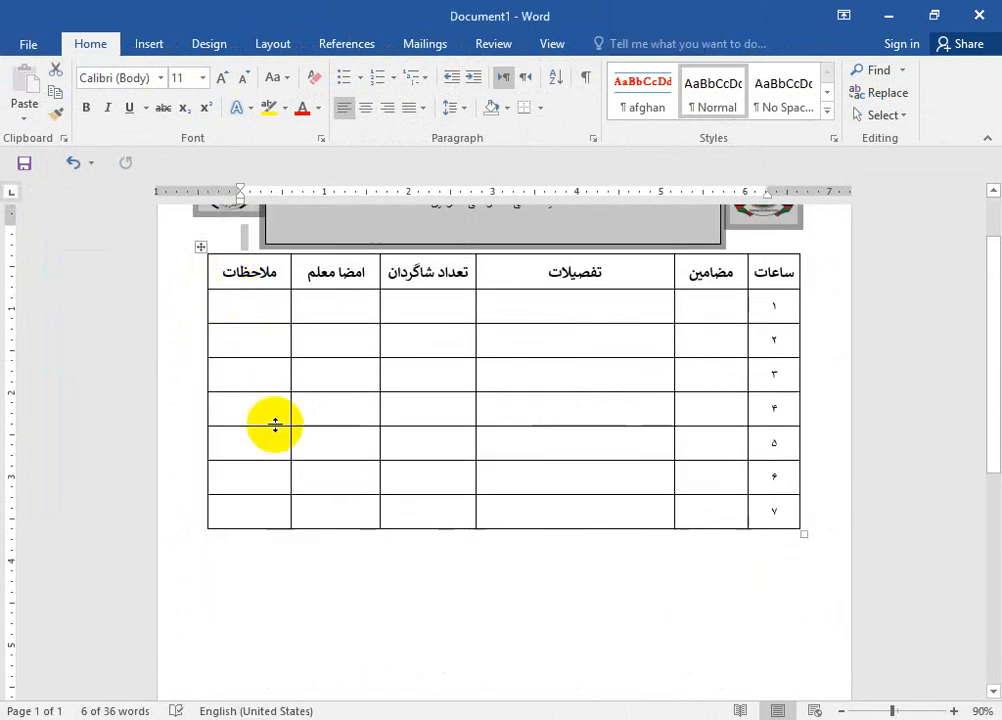
- Move the first table down to leave more room for the heading, and check the spacing between both tables
{"action": "left_click", "coordinate": [282, 430]}
{"action": "left_click_drag", "start_coordinate": [200, 248], "coordinate": [204, 369]}
{"action": "scroll", "coordinate": [347, 383], "scroll_direction": "down", "scroll_amount": 5}
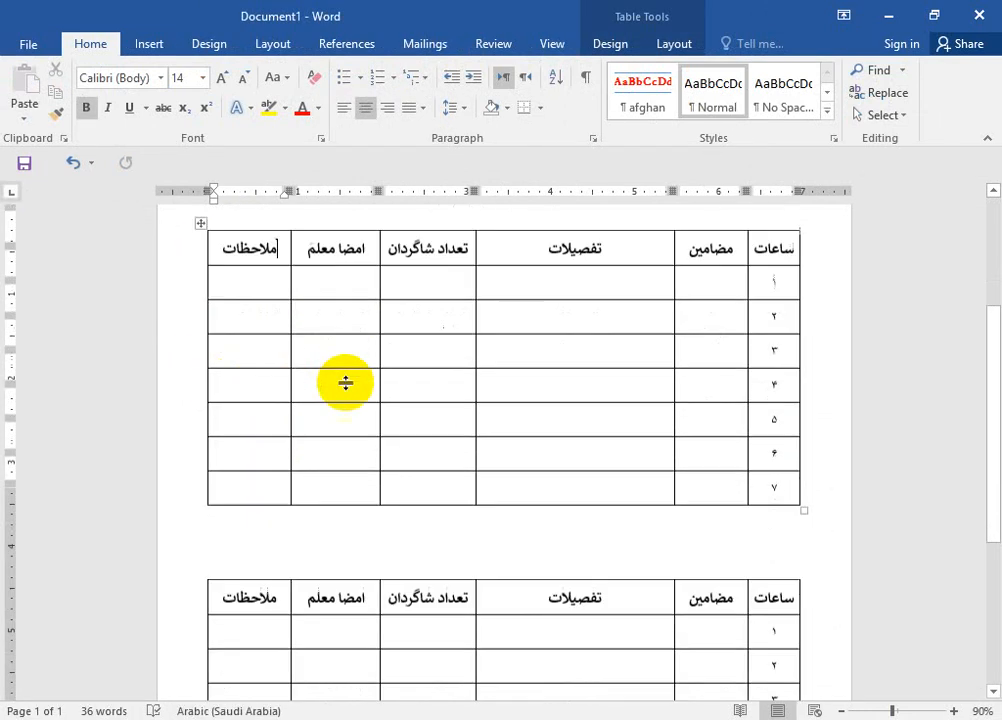
{"action": "left_click", "coordinate": [321, 412]}
{"action": "scroll", "coordinate": [286, 422], "scroll_direction": "down", "scroll_amount": 3}
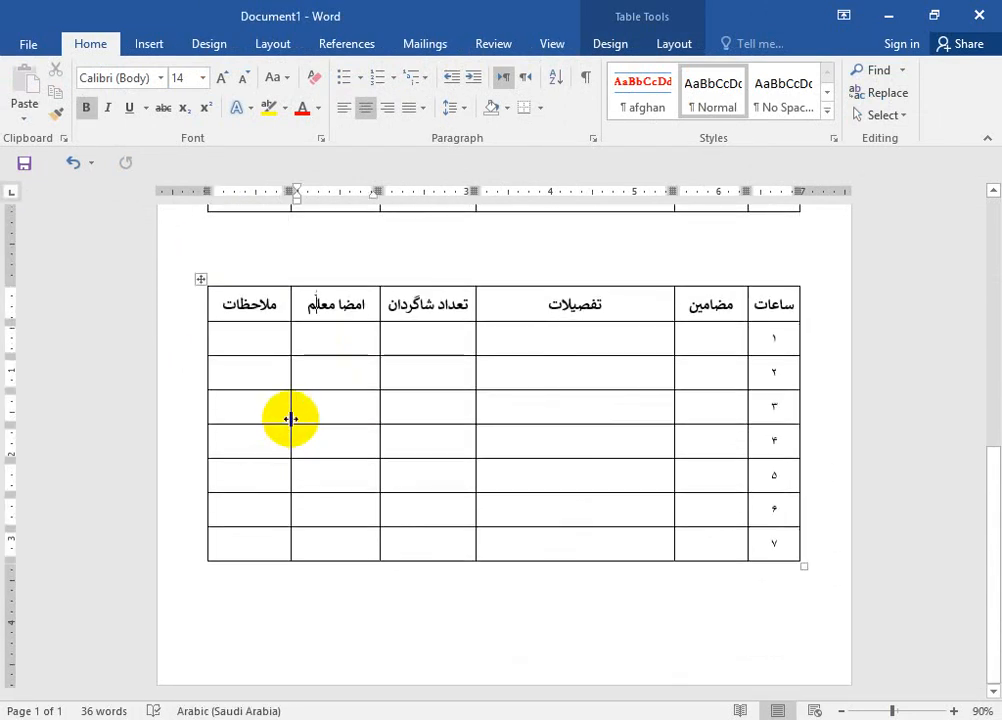
{"action": "scroll", "coordinate": [291, 419], "scroll_direction": "up", "scroll_amount": 8}
{"action": "scroll", "coordinate": [508, 282], "scroll_direction": "up", "scroll_amount": 3}
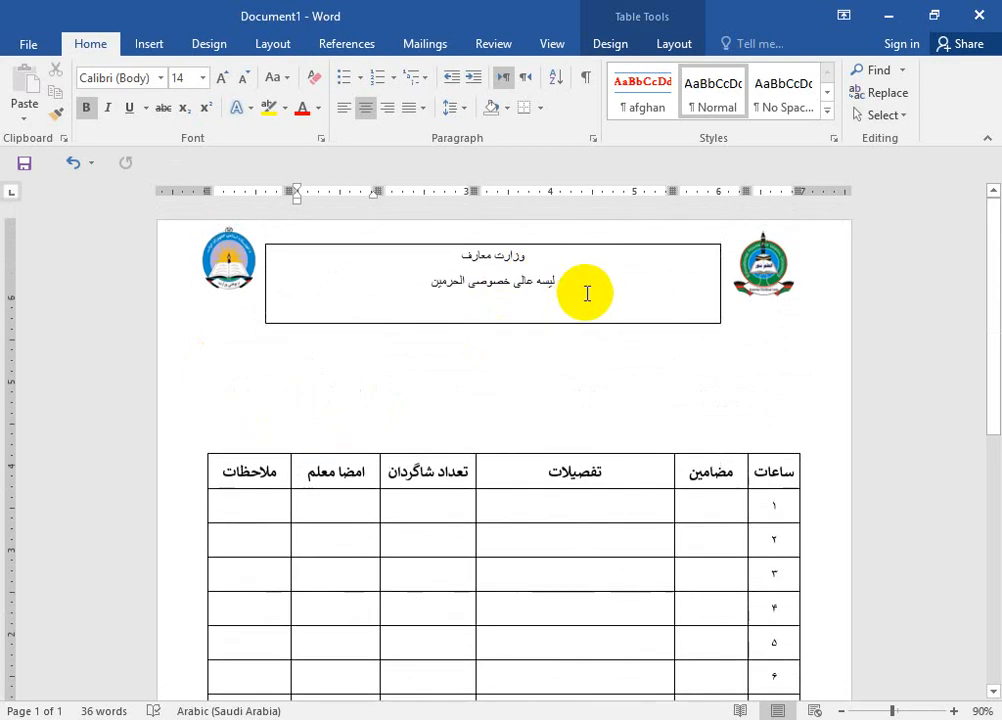
- Delete both logos and the heading text box above the first table
{"action": "left_click", "coordinate": [586, 290]}
{"action": "mouse_move", "coordinate": [593, 246]}
{"action": "left_mouse_down"}
{"action": "mouse_move", "coordinate": [593, 311]}
{"action": "mouse_move", "coordinate": [586, 239]}
{"action": "left_mouse_up"}
{"action": "left_click", "coordinate": [762, 265]}
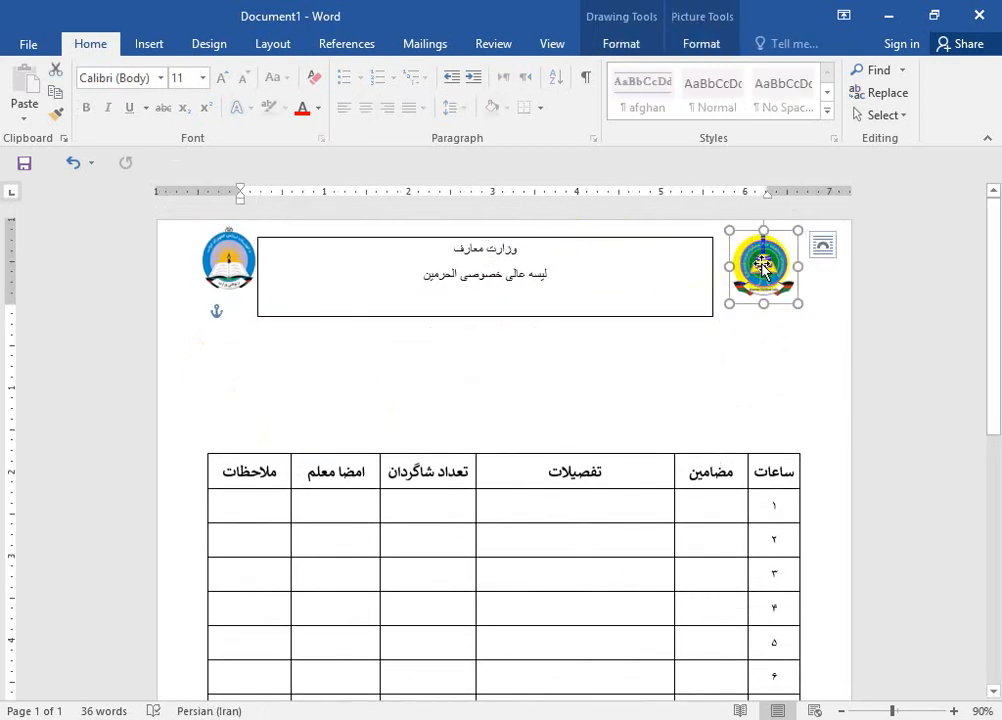
{"action": "key", "text": "Delete"}
{"action": "left_click", "coordinate": [220, 275]}
{"action": "key", "text": "Delete"}
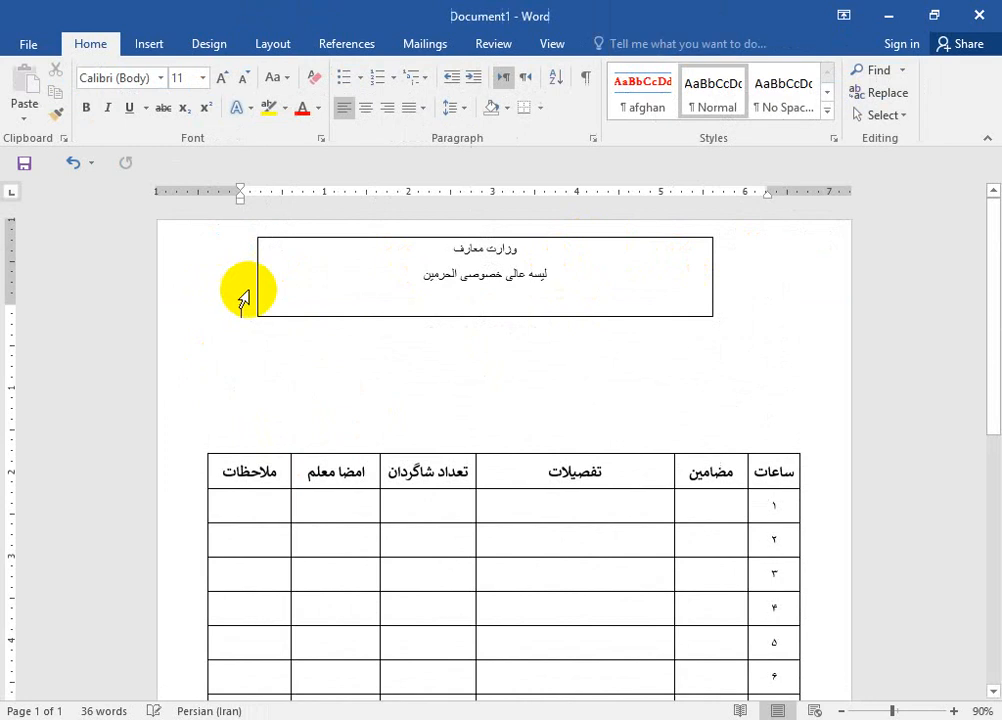
{"action": "left_click", "coordinate": [391, 280]}
{"action": "left_click_drag", "start_coordinate": [383, 238], "coordinate": [383, 254]}
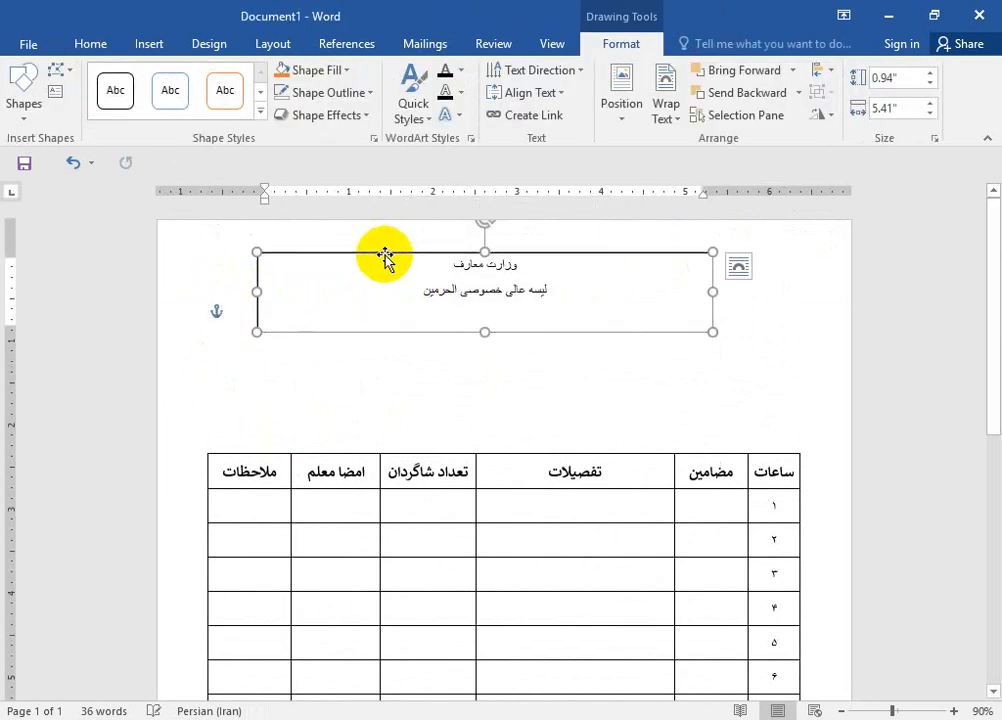
{"action": "key", "text": "Delete"}
- Enter centred heading lines وزارت معارف, لیسه عالی خصوصی الحرمین and ترقی تعلیم صنف ( ) ریاست ( ) above the first table, following the sample form
{"action": "key", "text": "alt+shift"}
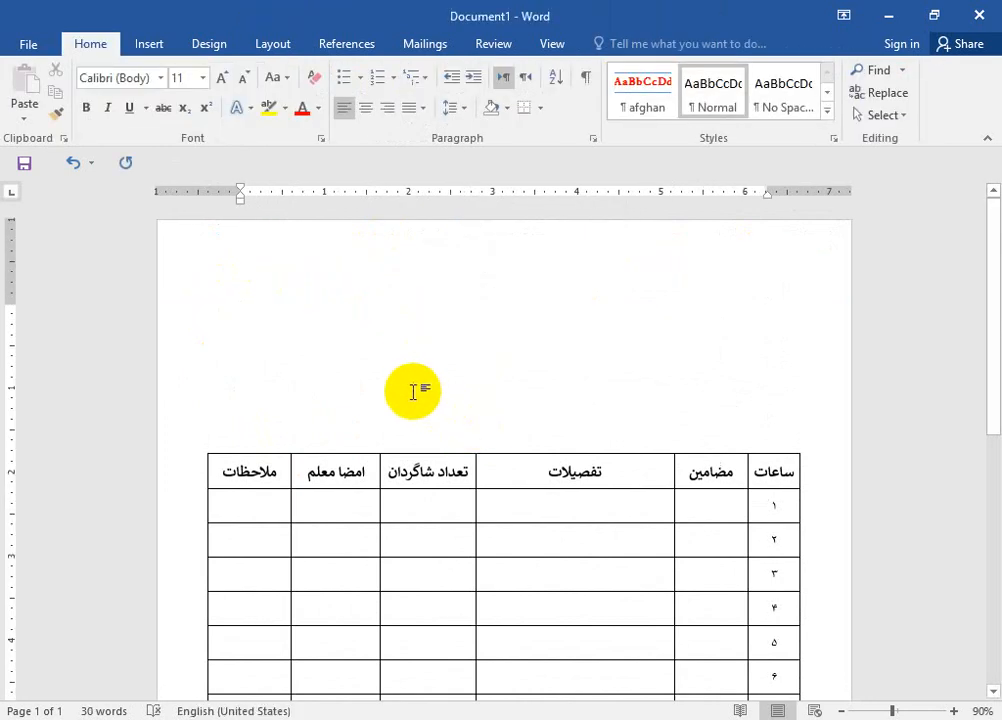
{"action": "type", "text": "وزارت معارف"}
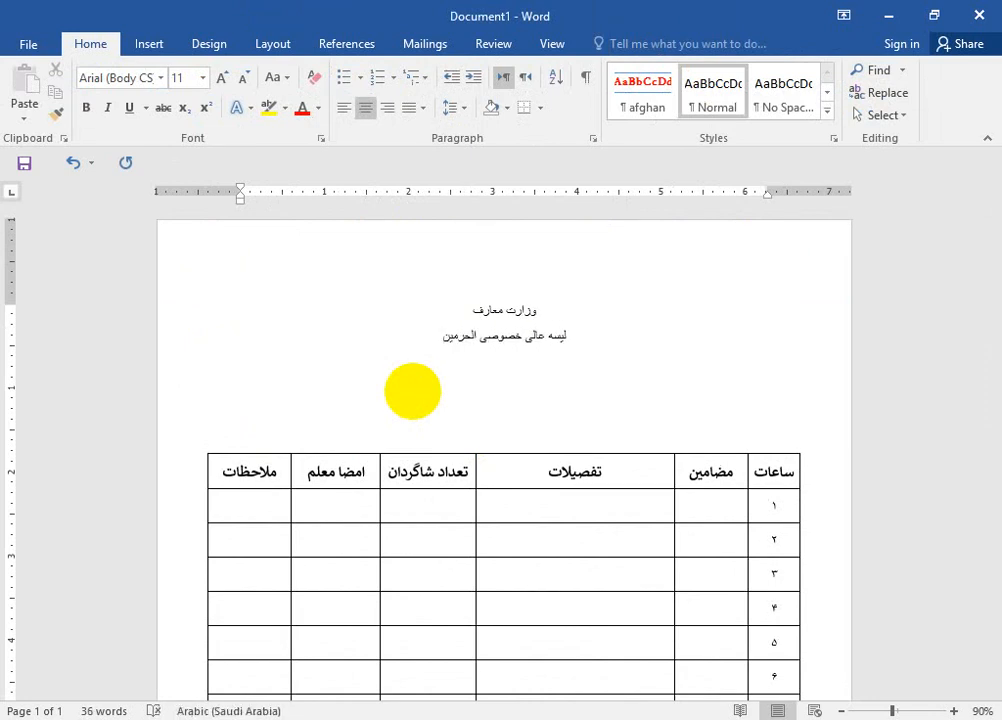
{"action": "left_click_drag", "start_coordinate": [722, 9], "coordinate": [588, 341]}
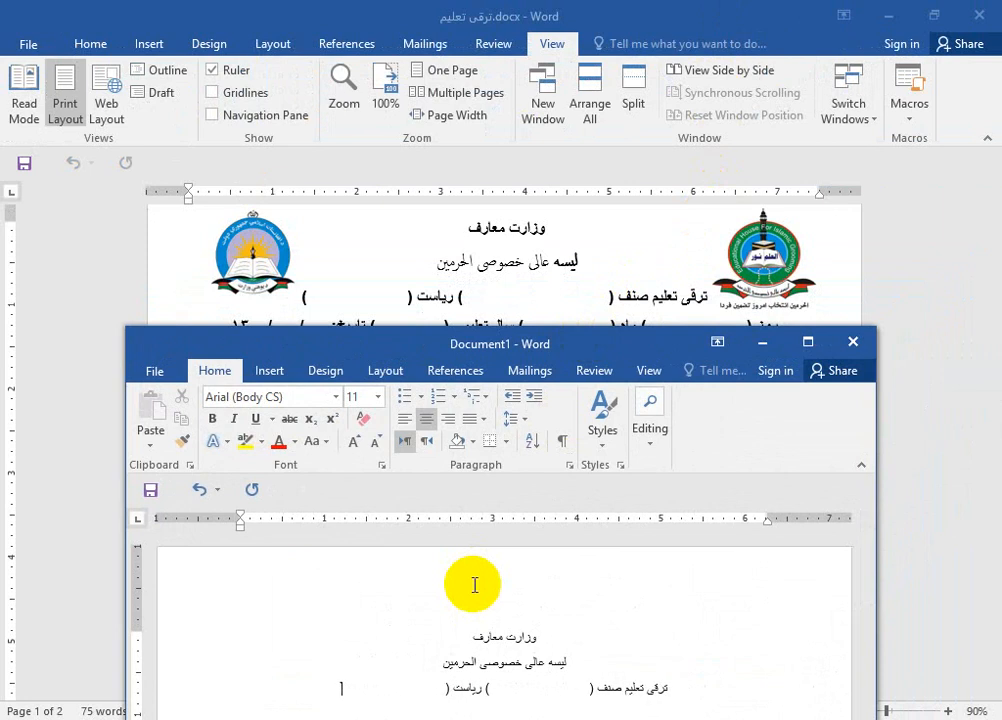
- Add the fourth heading line روز ( ) ماه ( ) سال تعلیمی ( ) تاریخ: / / ۱۴۰۰, following the sample form
{"action": "scroll", "coordinate": [472, 583], "scroll_direction": "down", "scroll_amount": 2}
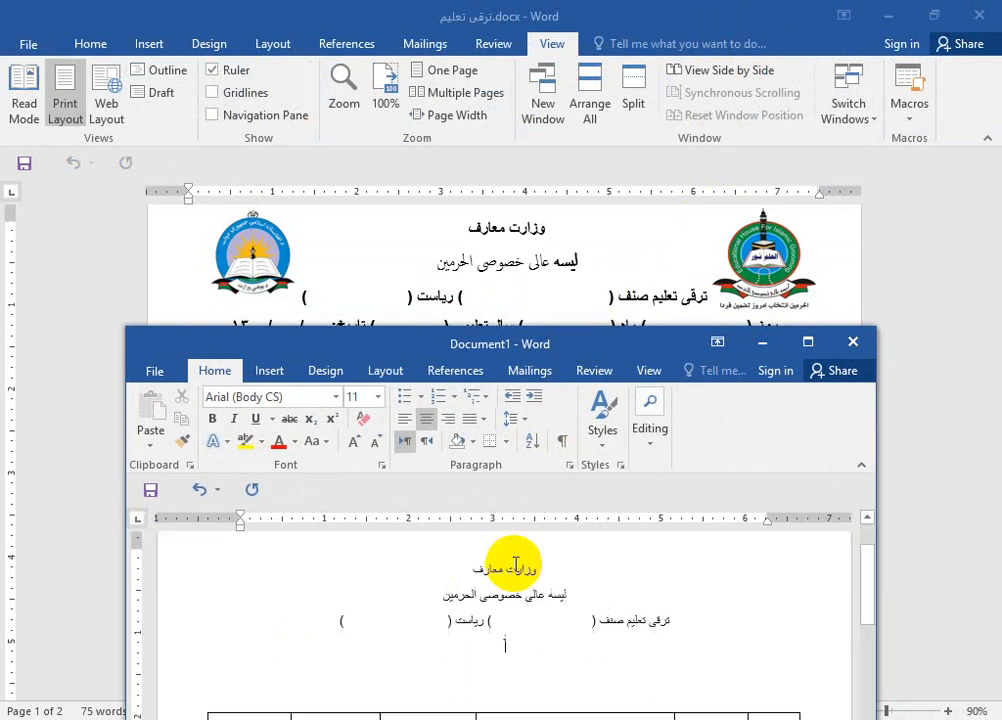
{"action": "left_click_drag", "start_coordinate": [666, 349], "coordinate": [676, 385]}
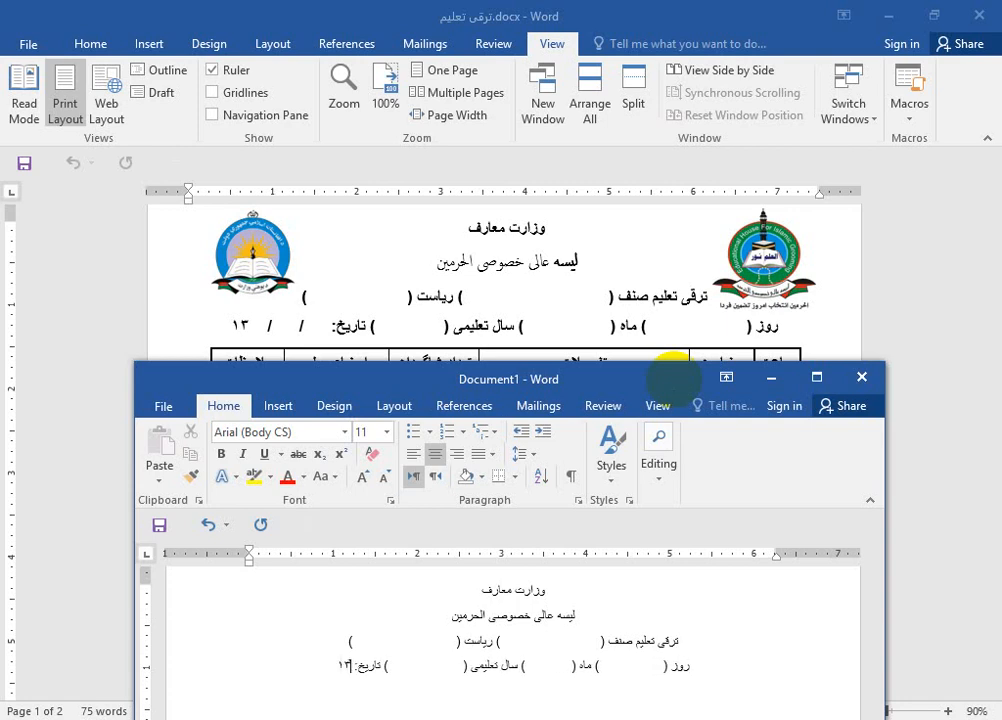
{"action": "type", "text": "۰۰"}
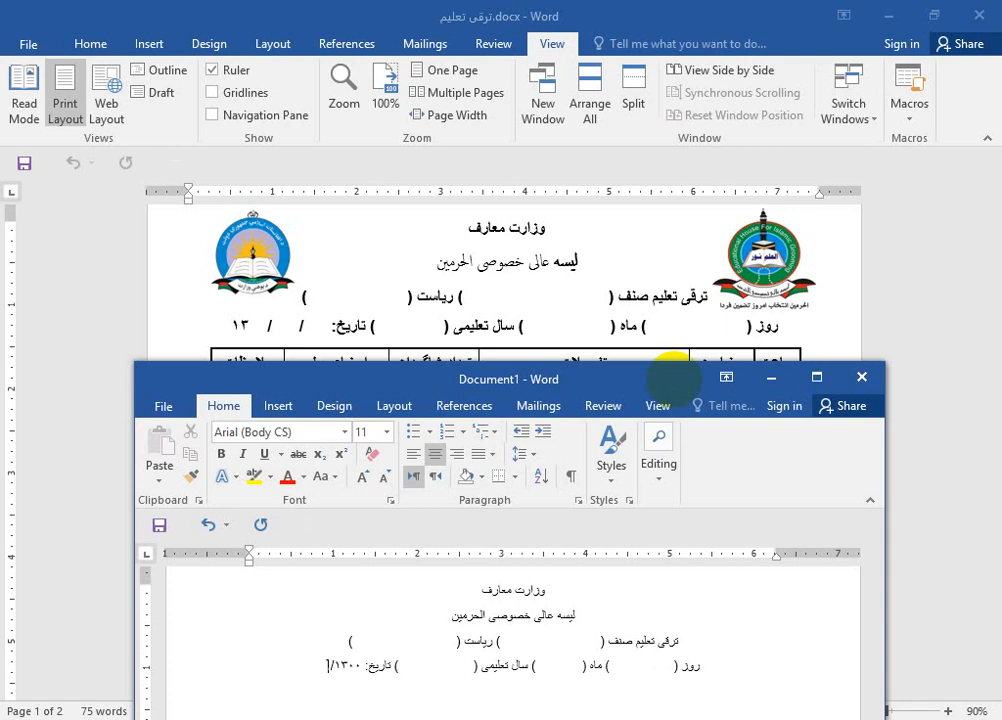
{"action": "type", "text": "/"}
{"action": "key", "text": "BackSpace"}
{"action": "key", "text": "BackSpace"}
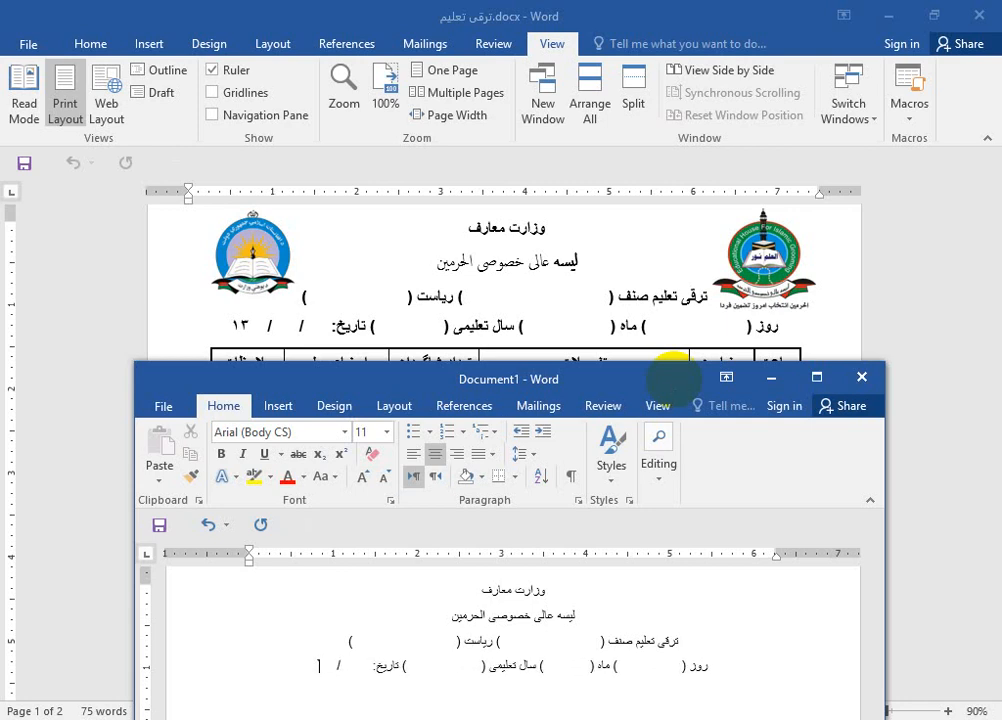
{"action": "type", "text": "/     /"}
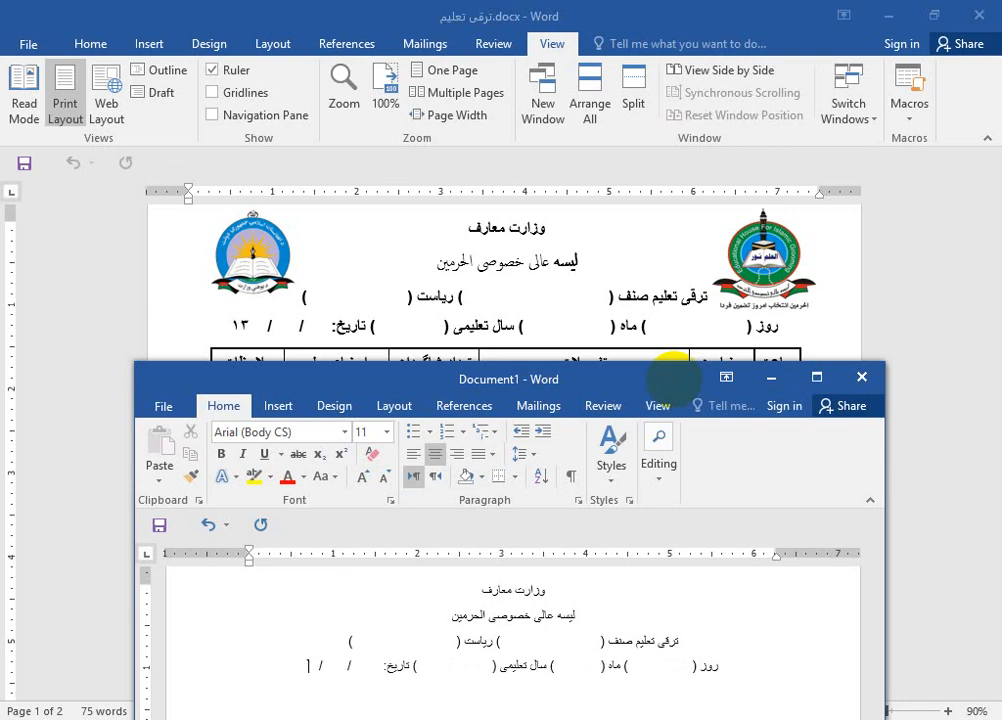
{"action": "type", "text": "۱۴۰۰"}
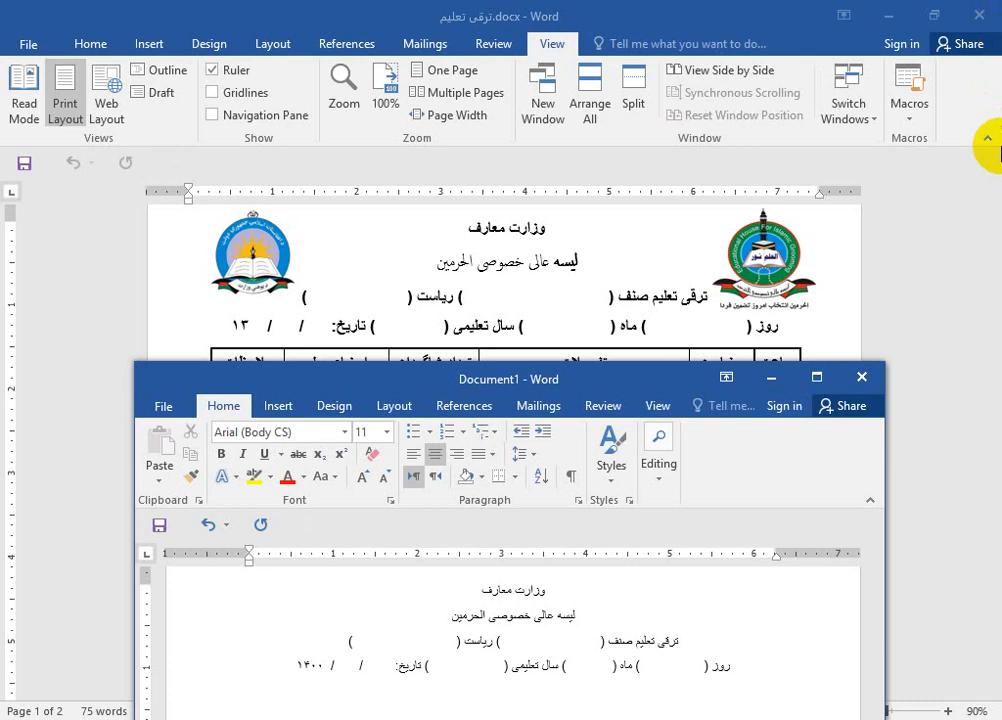
- Maximize the document and set all four heading lines in Calibri Light at size 12
{"action": "left_click", "coordinate": [817, 377]}
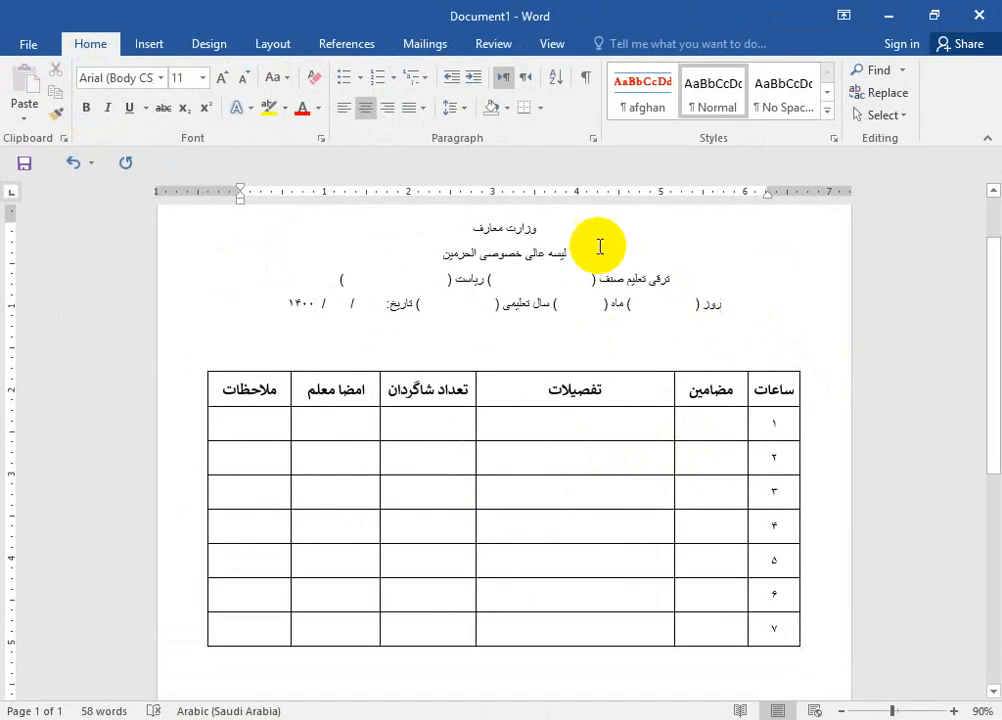
{"action": "double_click", "coordinate": [496, 226]}
{"action": "left_click", "coordinate": [575, 234]}
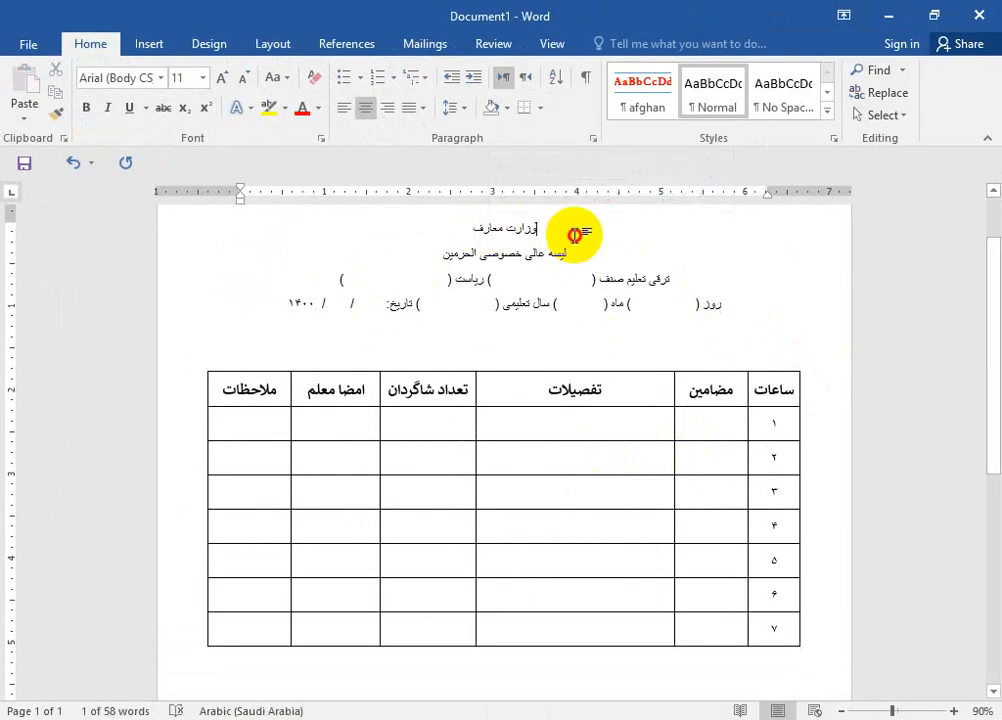
{"action": "left_click_drag", "start_coordinate": [731, 313], "coordinate": [338, 175]}
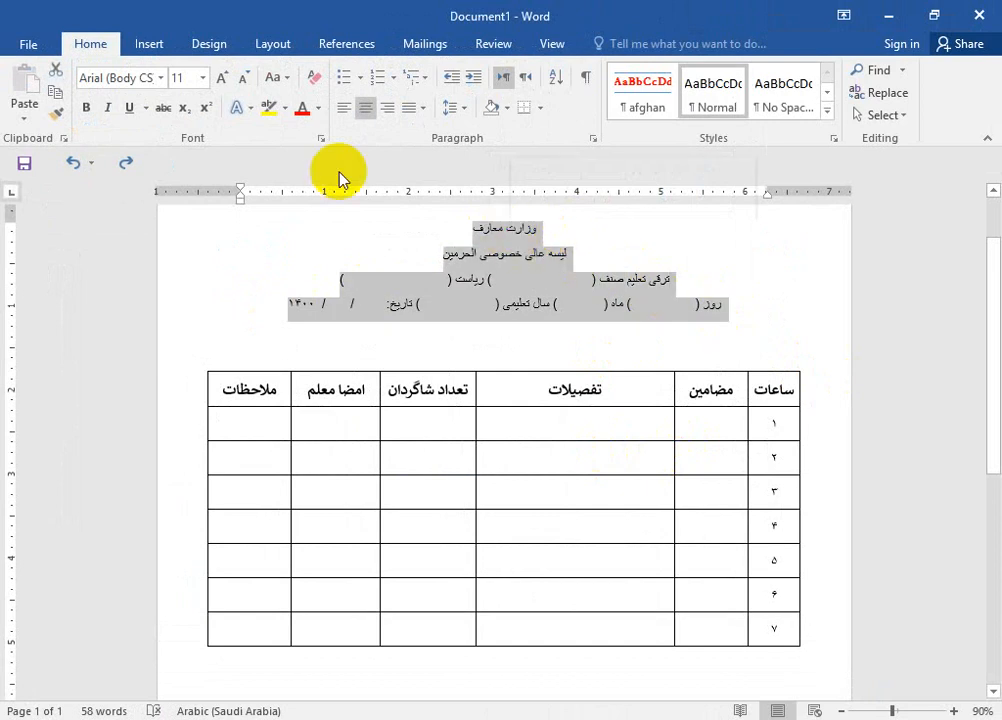
{"action": "left_click", "coordinate": [160, 77]}
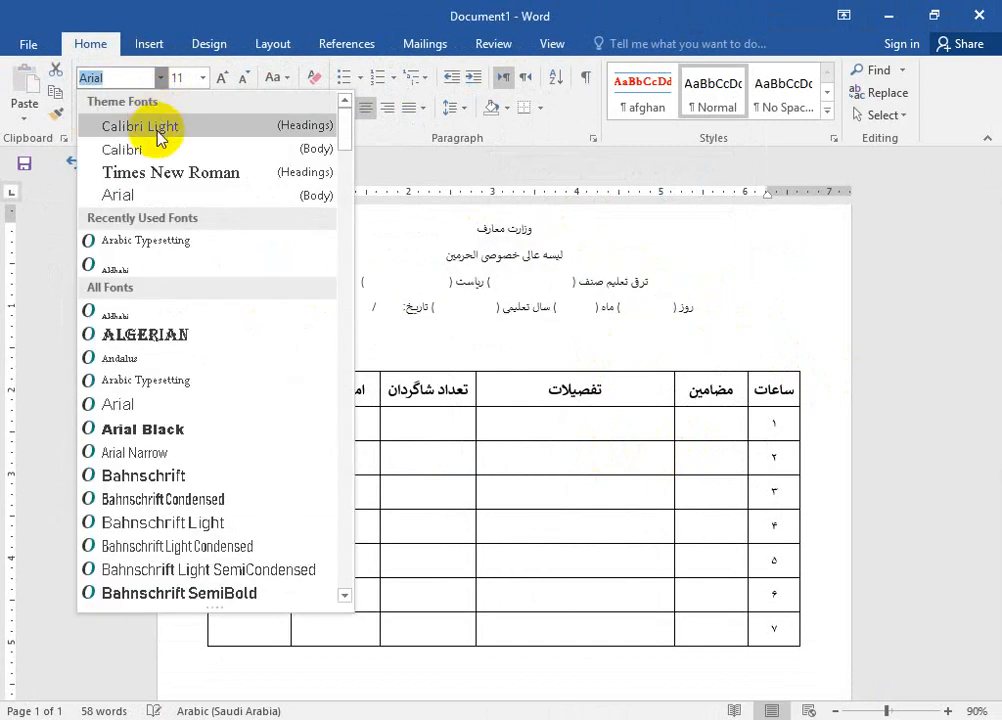
{"action": "left_click", "coordinate": [214, 128]}
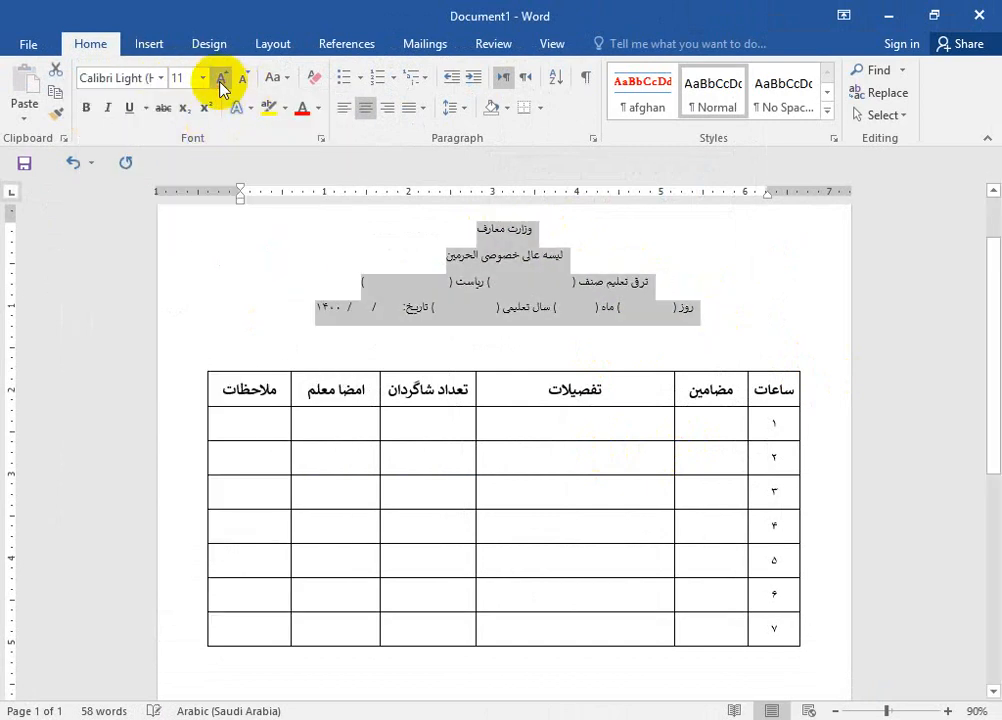
{"action": "left_click", "coordinate": [221, 80]}
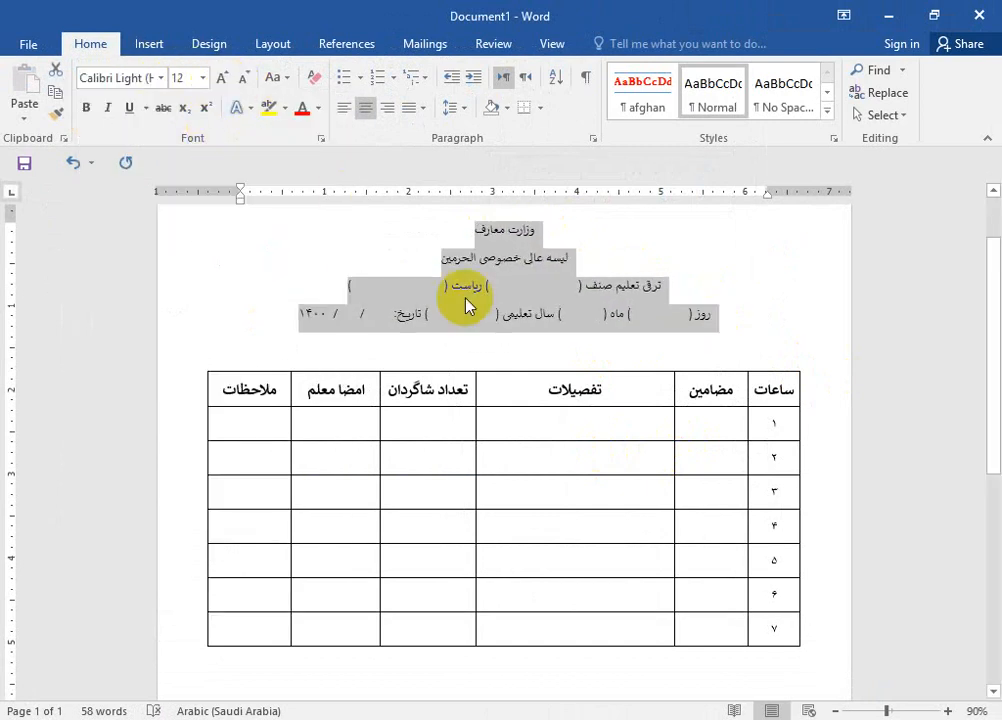
- Enlarge the fourth heading line, with the day, month, school year and date, to size 16
{"action": "left_click", "coordinate": [497, 342]}
{"action": "mouse_move", "coordinate": [716, 322]}
{"action": "left_mouse_down"}
{"action": "mouse_move", "coordinate": [588, 317]}
{"action": "mouse_move", "coordinate": [767, 318]}
{"action": "mouse_move", "coordinate": [700, 313]}
{"action": "left_mouse_up"}
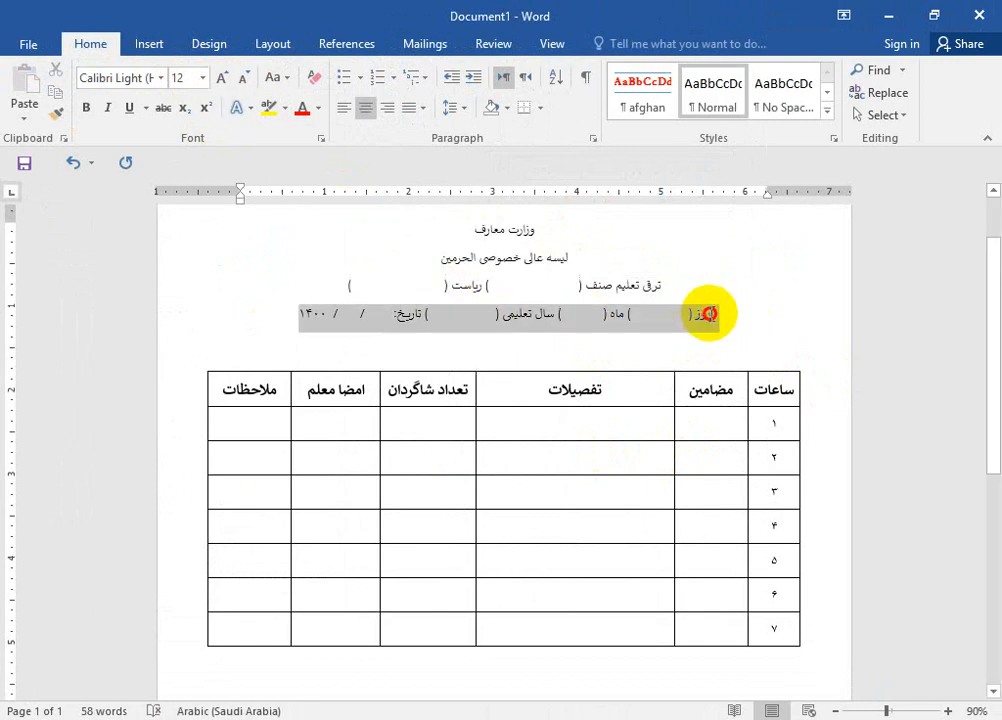
{"action": "double_click", "coordinate": [223, 80]}
- Delete spare spaces in the سال تعلیمی and ماه brackets so the date line fits on one line
{"action": "left_click", "coordinate": [481, 313]}
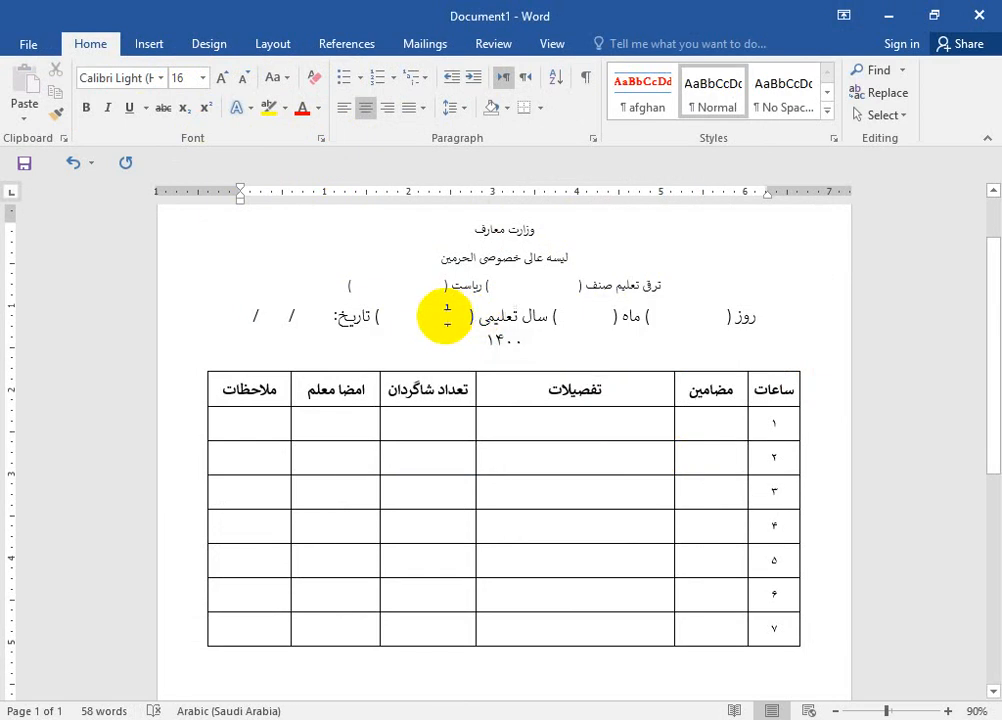
{"action": "key", "text": "BackSpace"}
{"action": "key", "text": "BackSpace"}
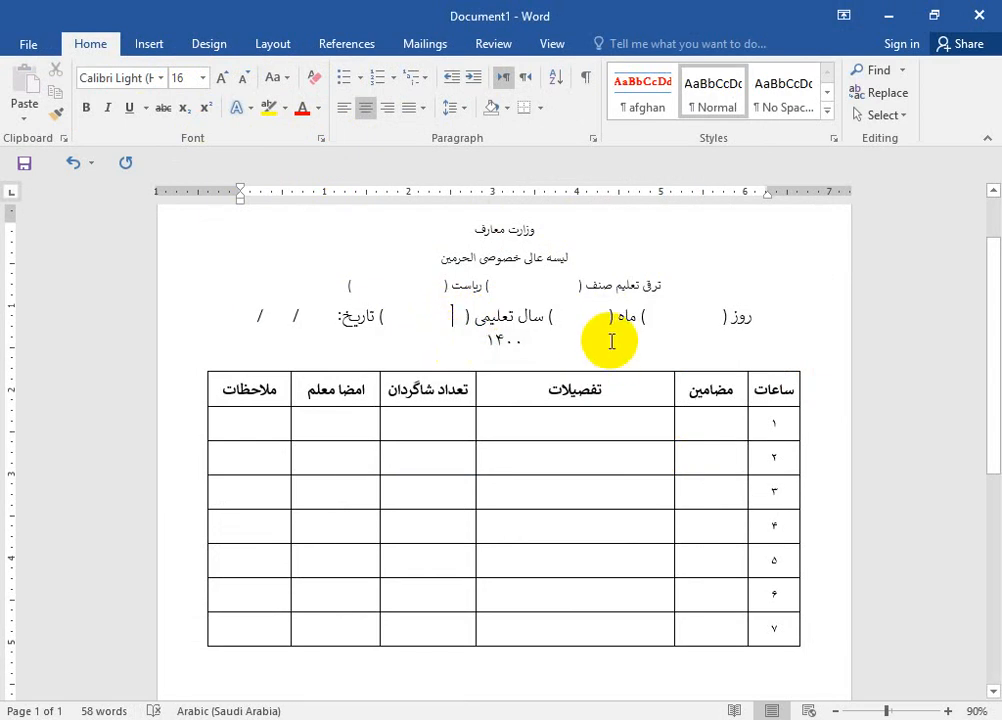
{"action": "double_click", "coordinate": [575, 321]}
{"action": "key", "text": "BackSpace"}
{"action": "left_click", "coordinate": [658, 340]}
{"action": "left_click", "coordinate": [584, 366]}
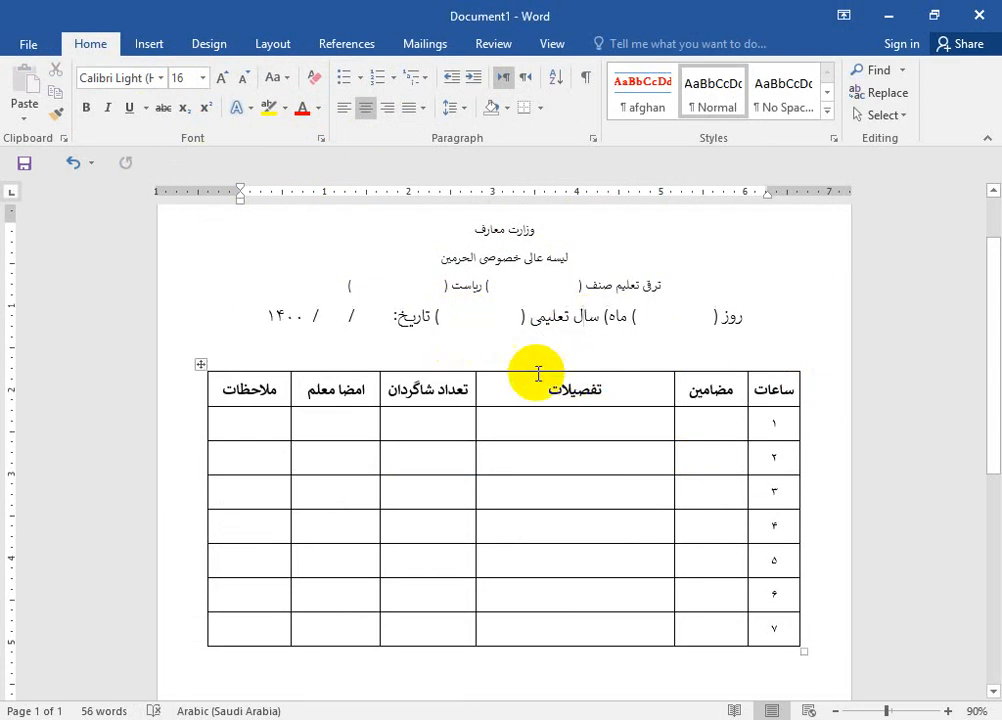
- Move the first table up directly beneath the date line, and check in the sample form what stands between the two tables
{"action": "left_click_drag", "start_coordinate": [202, 362], "coordinate": [203, 333]}
{"action": "scroll", "coordinate": [417, 412], "scroll_direction": "down", "scroll_amount": 2}
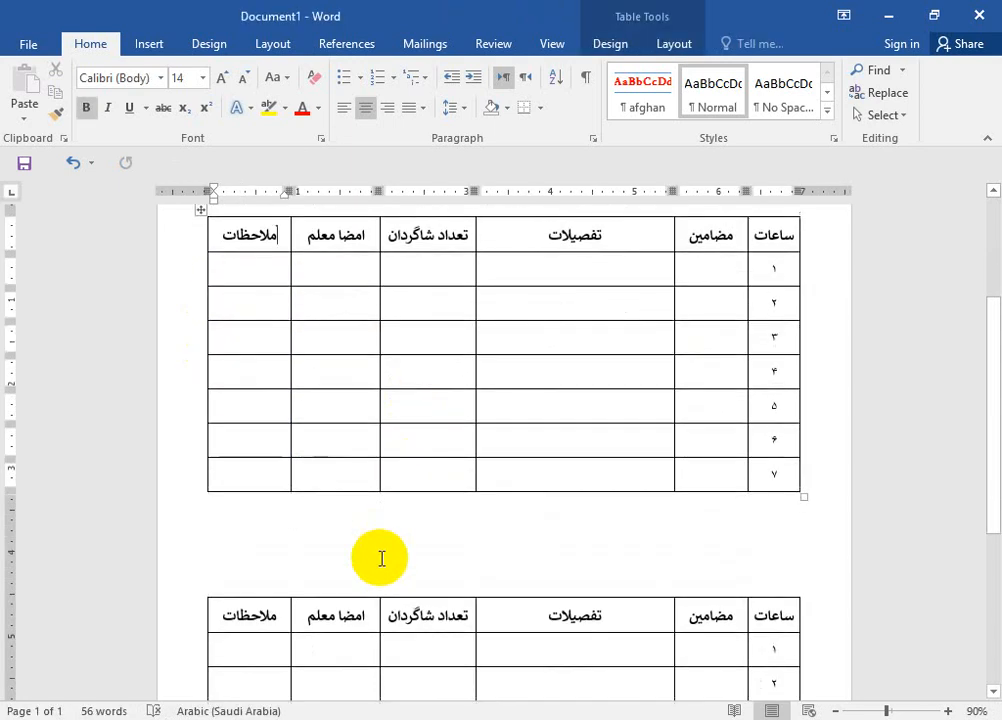
{"action": "scroll", "coordinate": [383, 557], "scroll_direction": "up", "scroll_amount": 1}
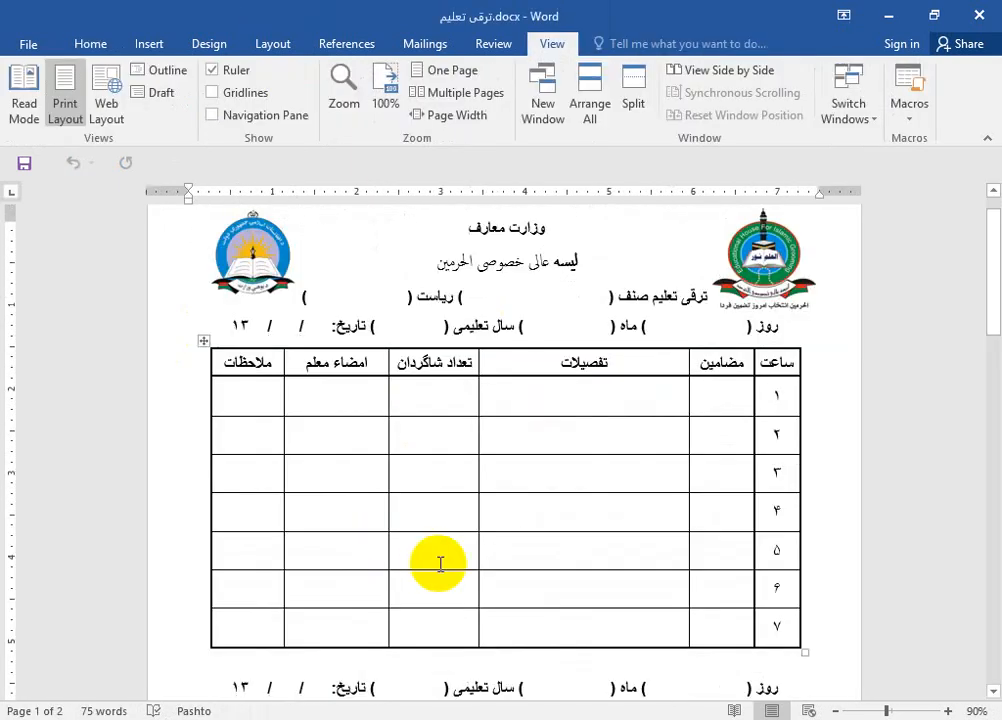
{"action": "scroll", "coordinate": [440, 563], "scroll_direction": "down", "scroll_amount": 1}
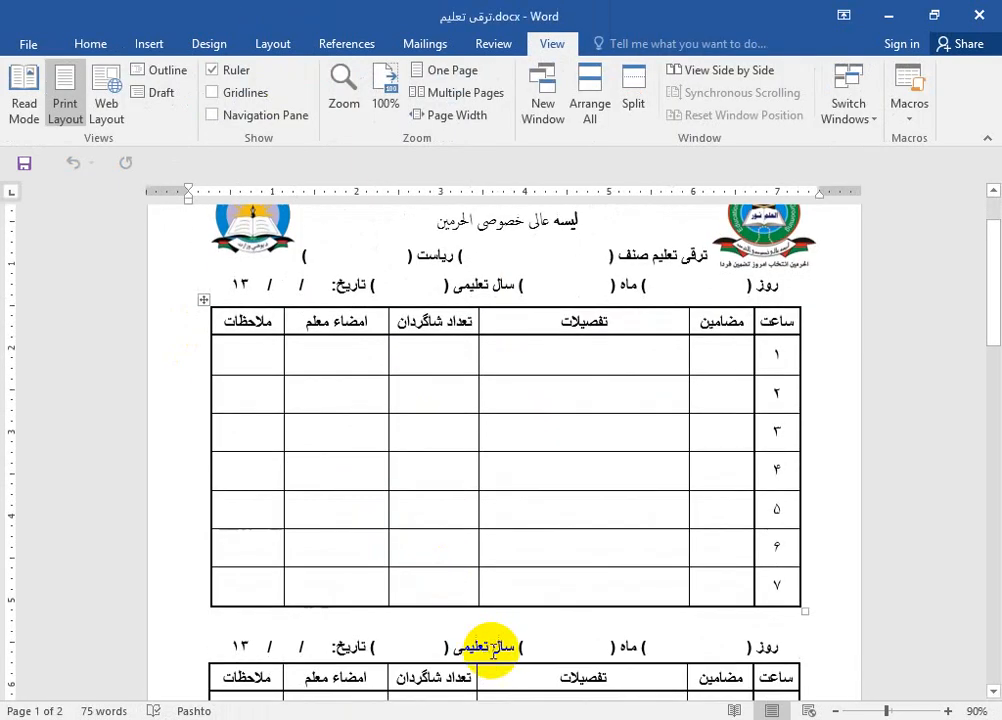
{"action": "left_click", "coordinate": [889, 15]}
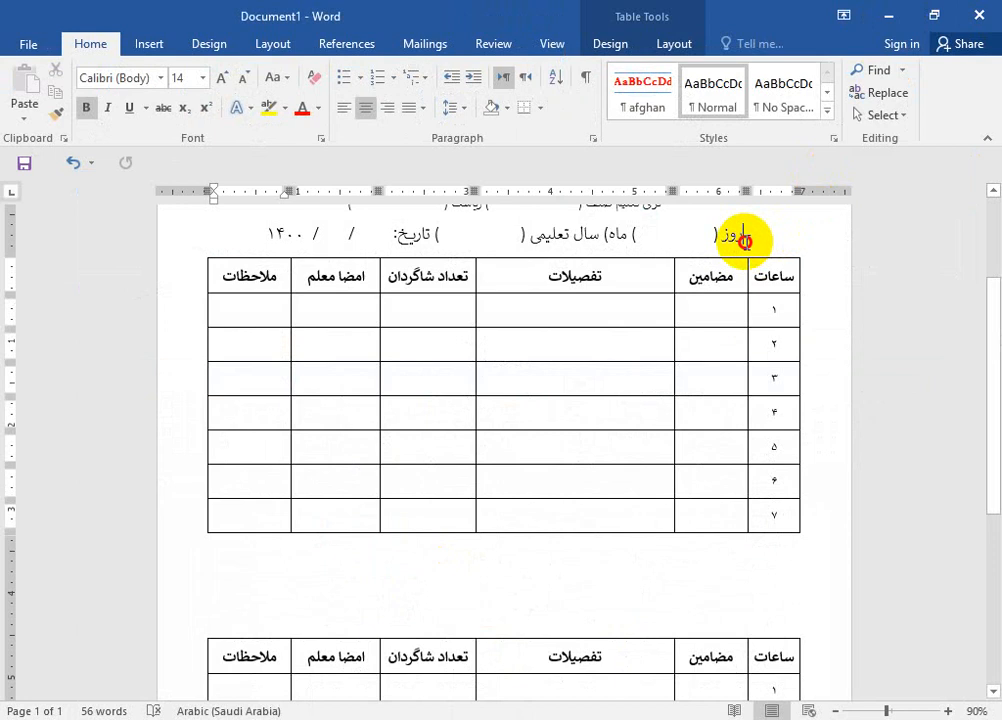
- Copy the date line into the gap between the tables, remove the extra blank line, and move the second table up directly beneath it
{"action": "mouse_move", "coordinate": [745, 235]}
{"action": "left_mouse_down"}
{"action": "mouse_move", "coordinate": [637, 239]}
{"action": "mouse_move", "coordinate": [736, 235]}
{"action": "left_mouse_up"}
{"action": "key", "text": "ctrl+c"}
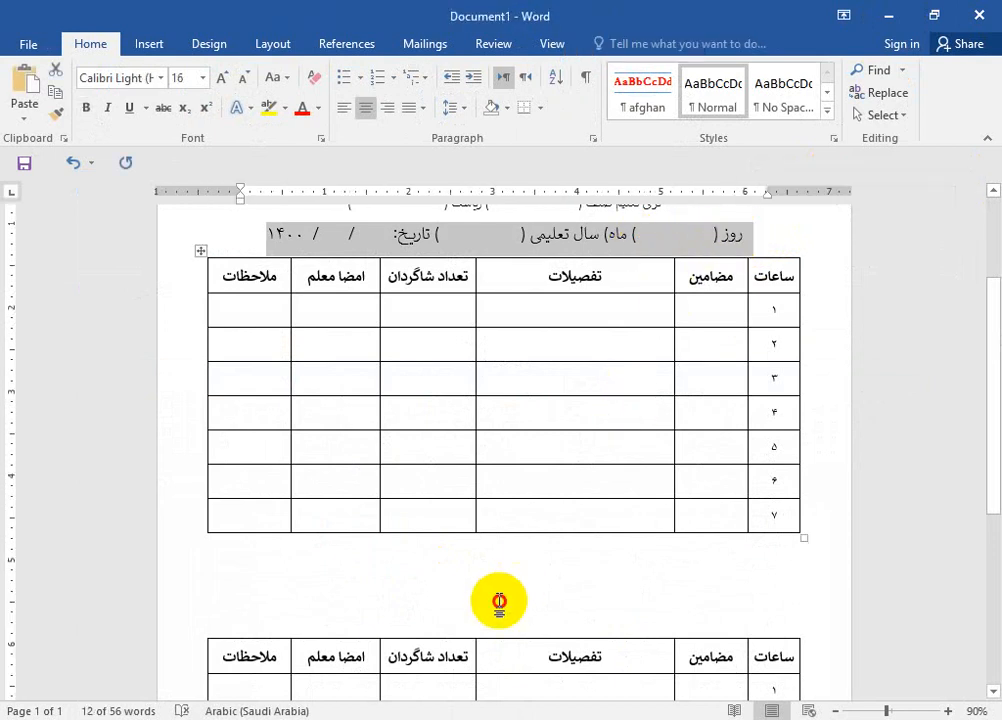
{"action": "left_click", "coordinate": [499, 601]}
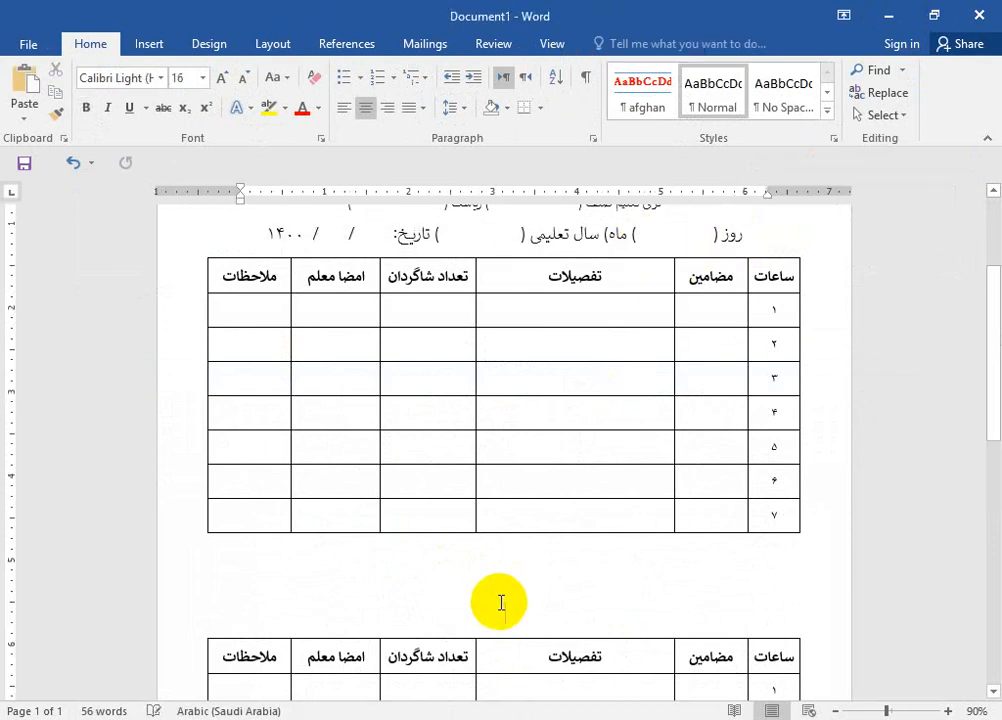
{"action": "key", "text": "ctrl+v"}
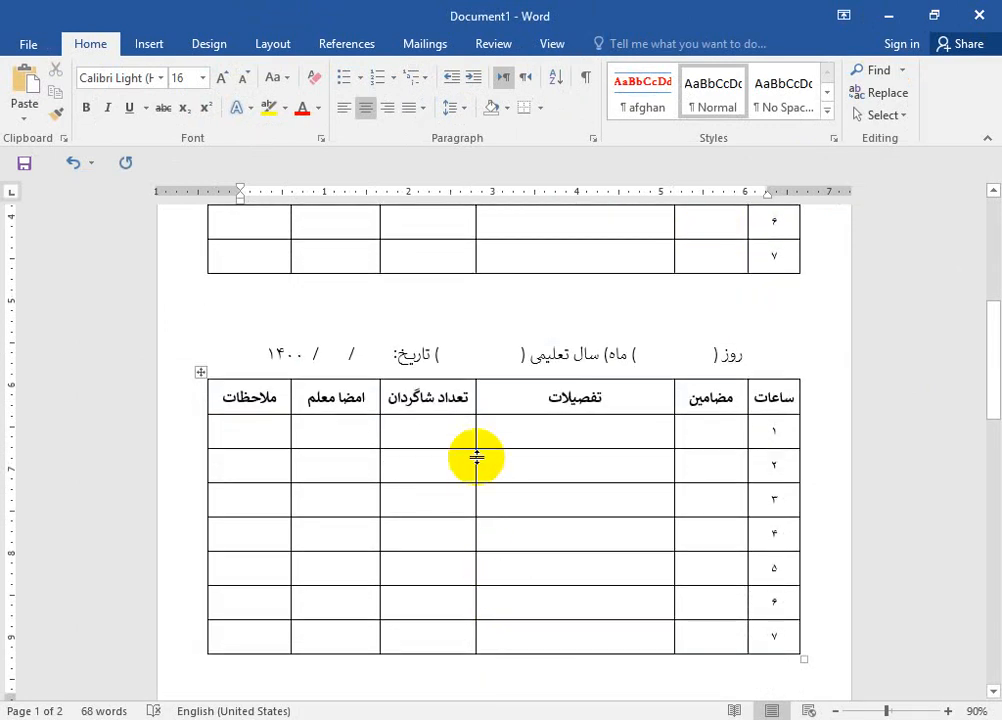
{"action": "key", "text": "BackSpace"}
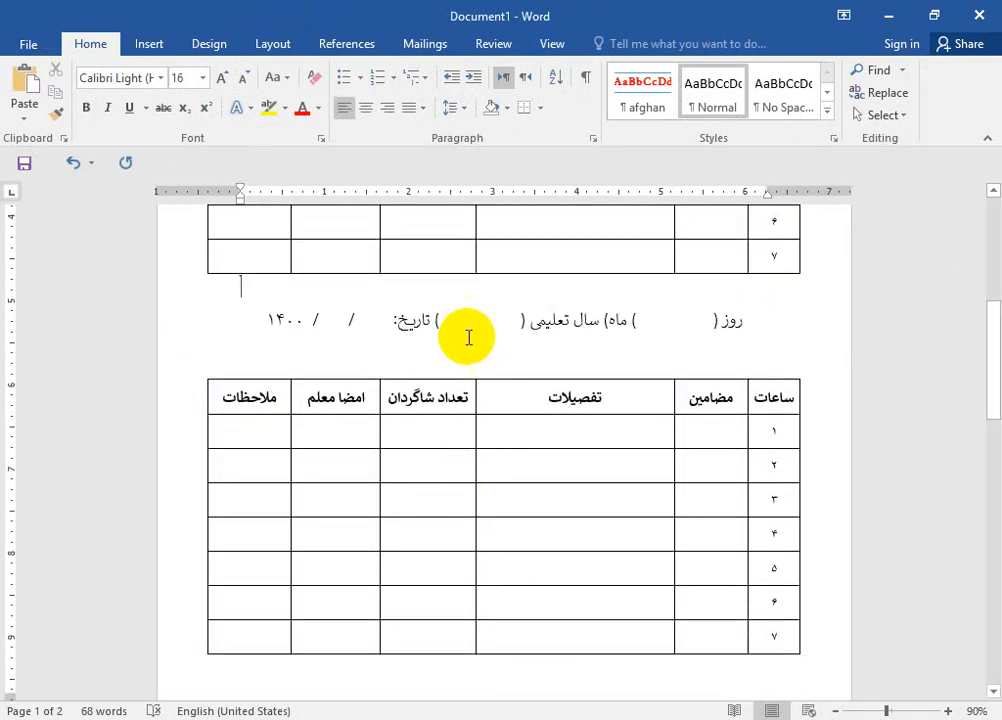
{"action": "left_click", "coordinate": [466, 354]}
{"action": "left_click_drag", "start_coordinate": [203, 373], "coordinate": [204, 347]}
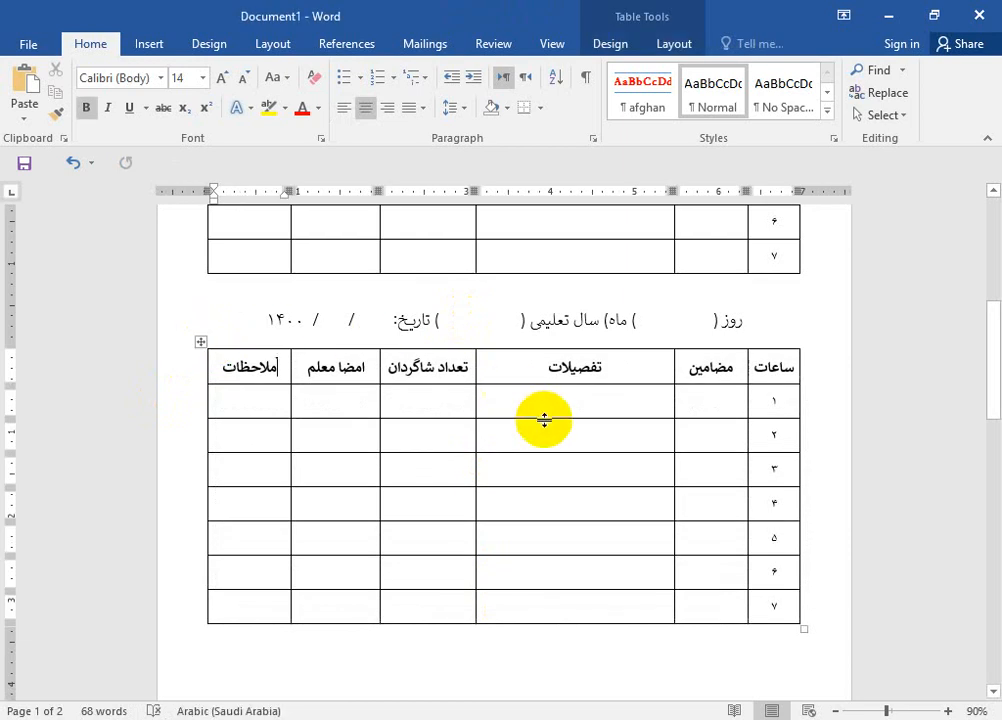
- Set the first two heading lines, وزارت معارف and لیسه عالی خصوصی الحرمین, to size 14 and bold
{"action": "scroll", "coordinate": [544, 420], "scroll_direction": "up", "scroll_amount": 8}
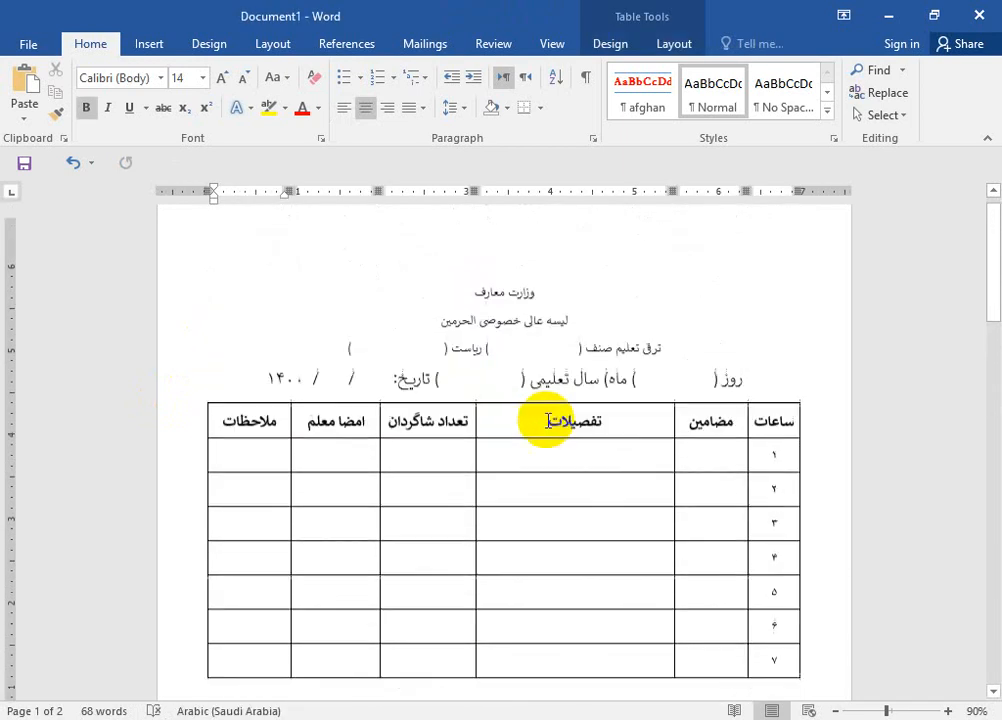
{"action": "left_click_drag", "start_coordinate": [583, 348], "coordinate": [532, 311]}
{"action": "left_click", "coordinate": [221, 79]}
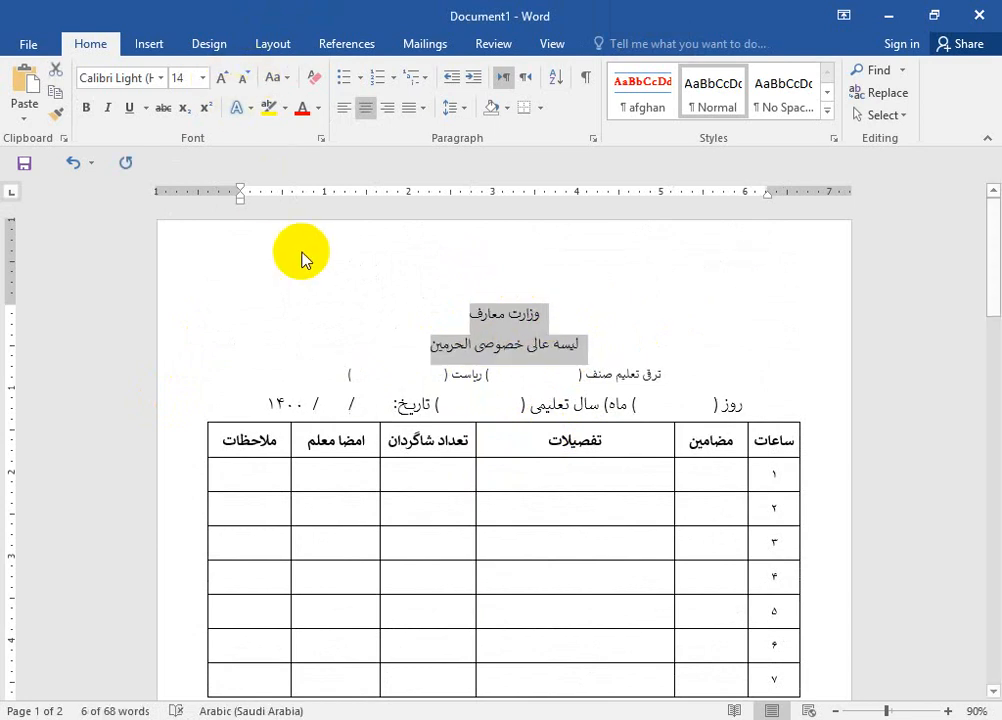
{"action": "key", "text": "ctrl+b"}
- Draw an oval about 1.19" high and 1.02" wide to the left of the heading and duplicate it on the right side
{"action": "left_click", "coordinate": [149, 44]}
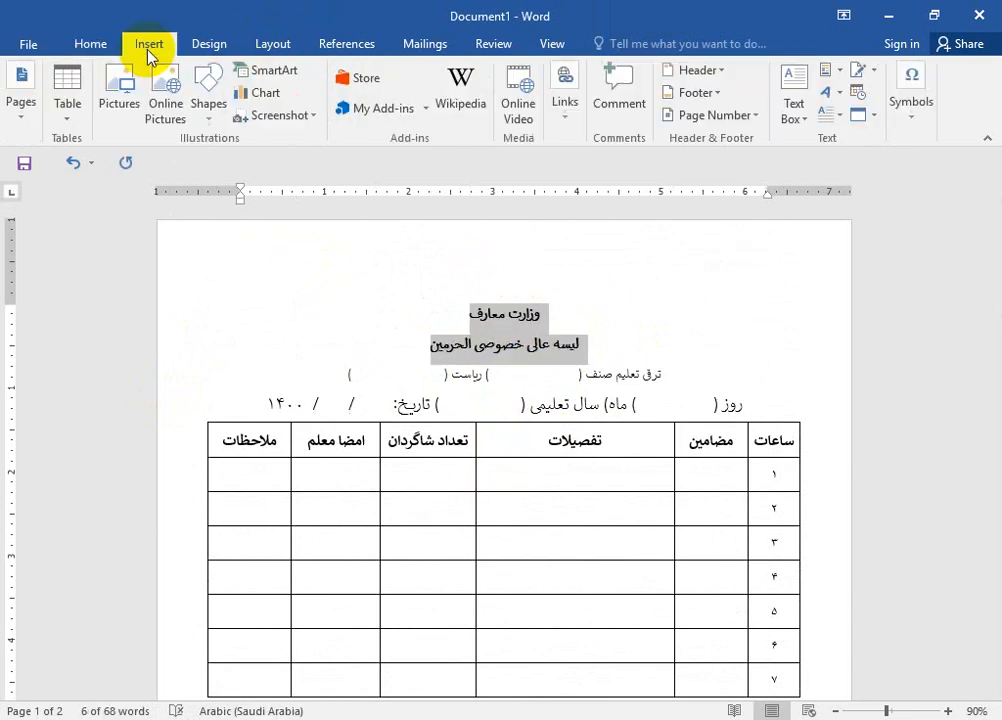
{"action": "left_click", "coordinate": [208, 100]}
{"action": "left_click", "coordinate": [263, 159]}
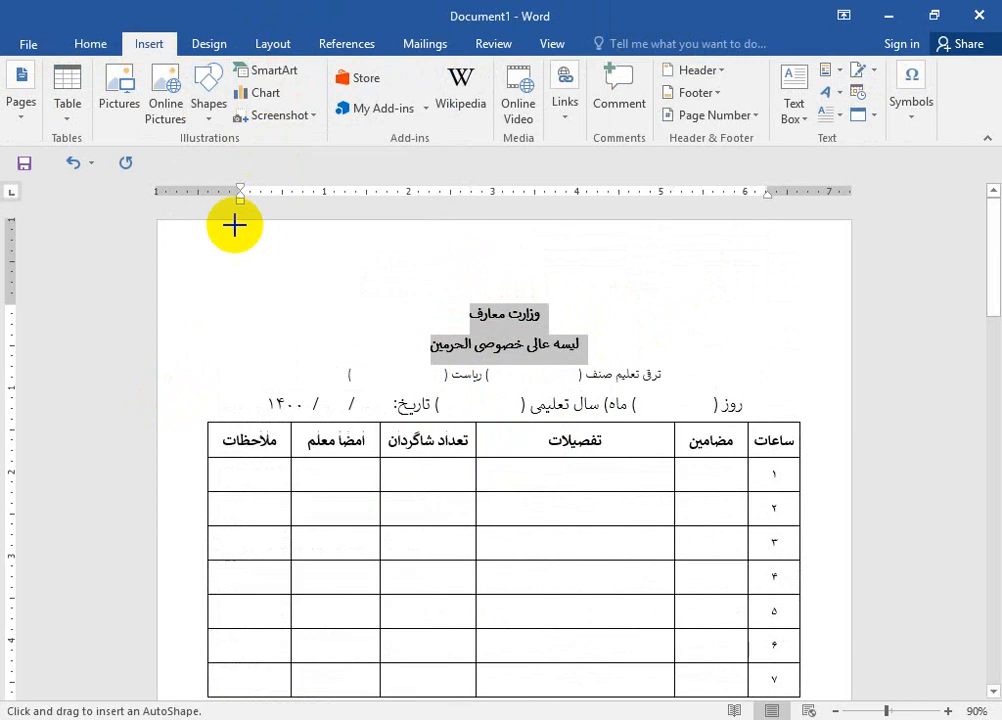
{"action": "mouse_move", "coordinate": [227, 270]}
{"action": "left_mouse_down"}
{"action": "mouse_move", "coordinate": [271, 304]}
{"action": "mouse_move", "coordinate": [202, 256]}
{"action": "mouse_move", "coordinate": [220, 242]}
{"action": "mouse_move", "coordinate": [227, 254]}
{"action": "left_mouse_up"}
{"action": "left_click_drag", "start_coordinate": [274, 292], "coordinate": [701, 280]}
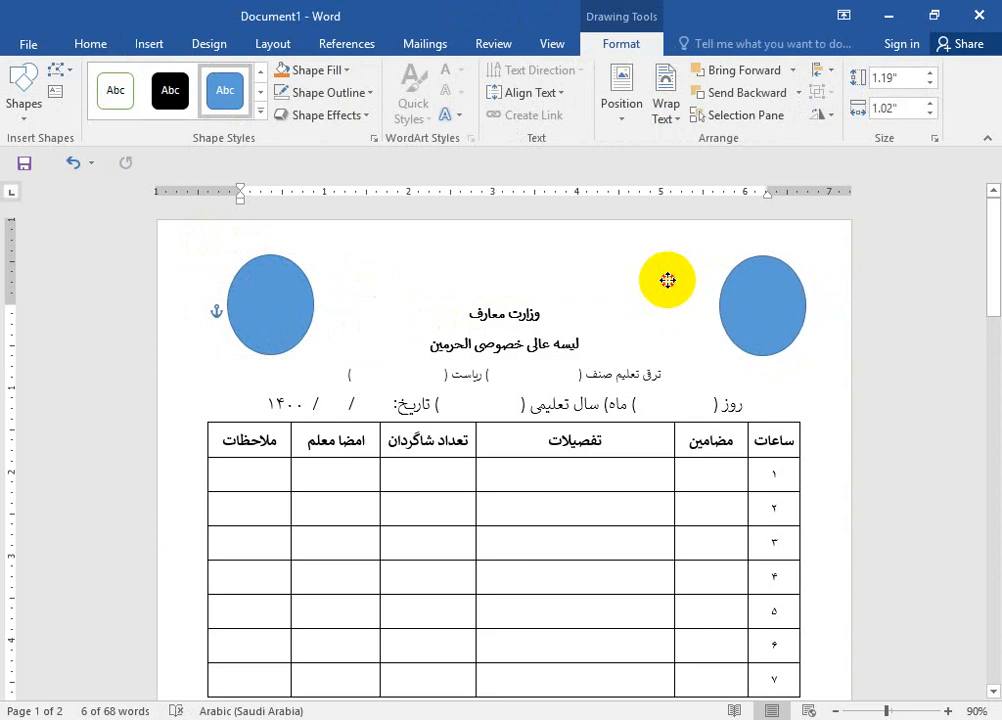
- Fill the oval on the right of the heading with the school's round logo picture from the computer
{"action": "left_click", "coordinate": [801, 376]}
{"action": "left_click", "coordinate": [755, 311]}
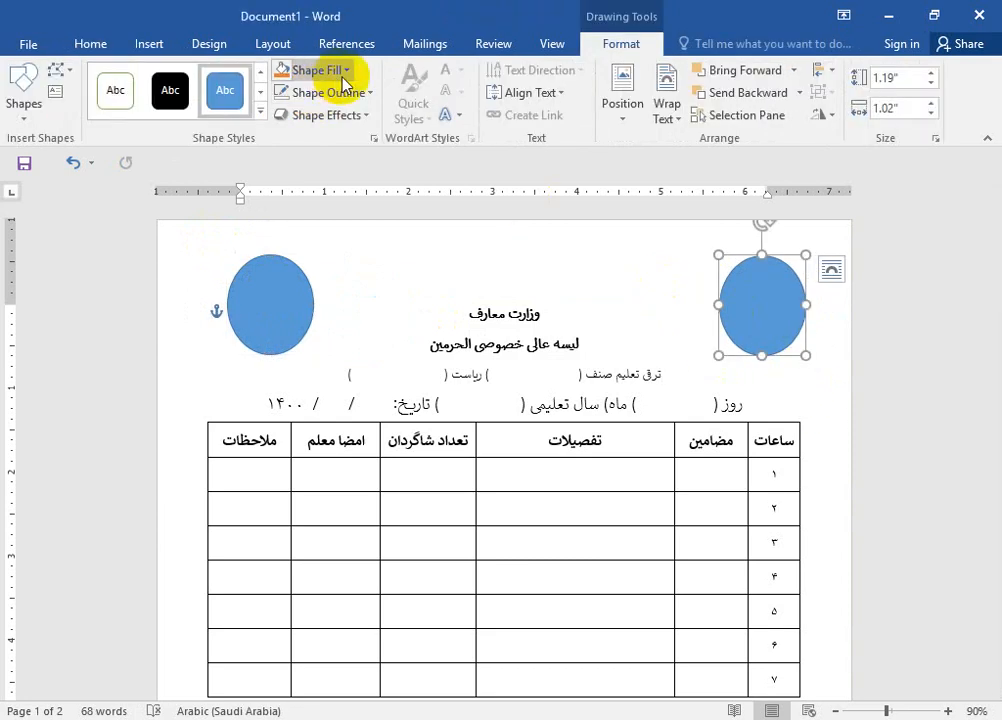
{"action": "left_click", "coordinate": [335, 78]}
{"action": "left_click", "coordinate": [353, 290]}
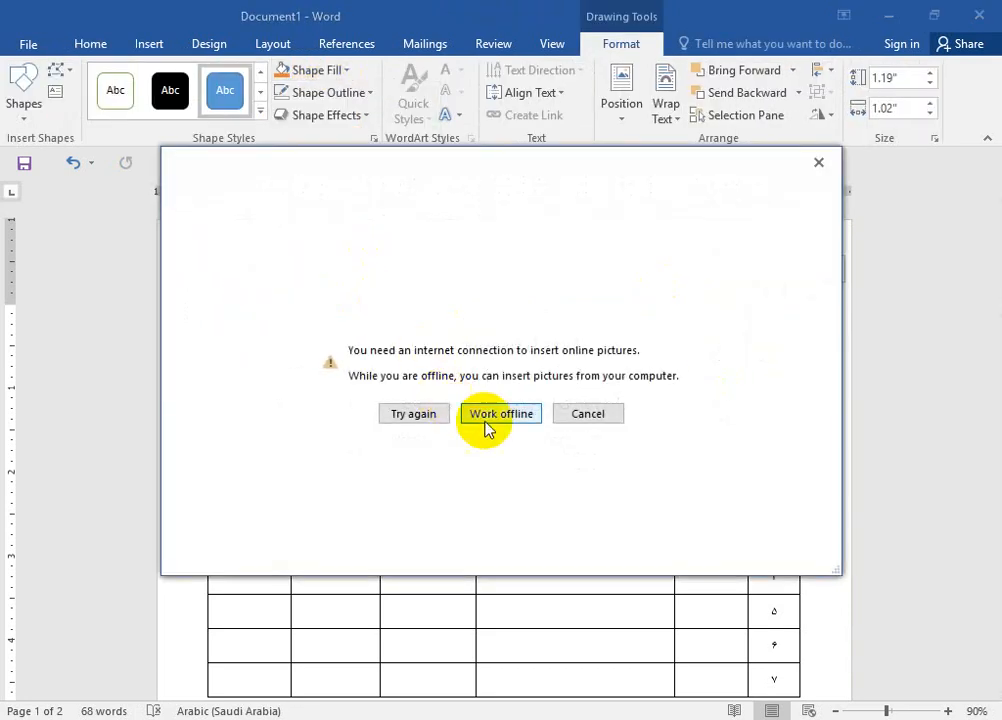
{"action": "left_click", "coordinate": [474, 412]}
{"action": "scroll", "coordinate": [543, 362], "scroll_direction": "down", "scroll_amount": 2}
{"action": "double_click", "coordinate": [541, 378]}
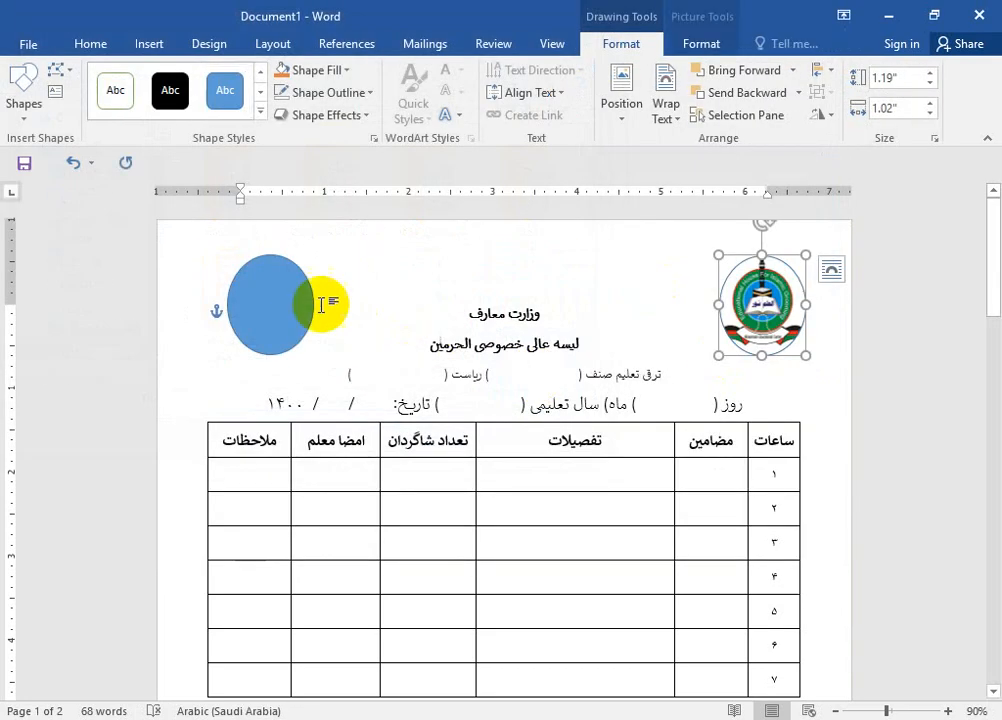
- Fill the oval on the left of the heading with the picture download.jpg from the computer
{"action": "left_click", "coordinate": [268, 292]}
{"action": "left_click", "coordinate": [318, 70]}
{"action": "left_click", "coordinate": [328, 292]}
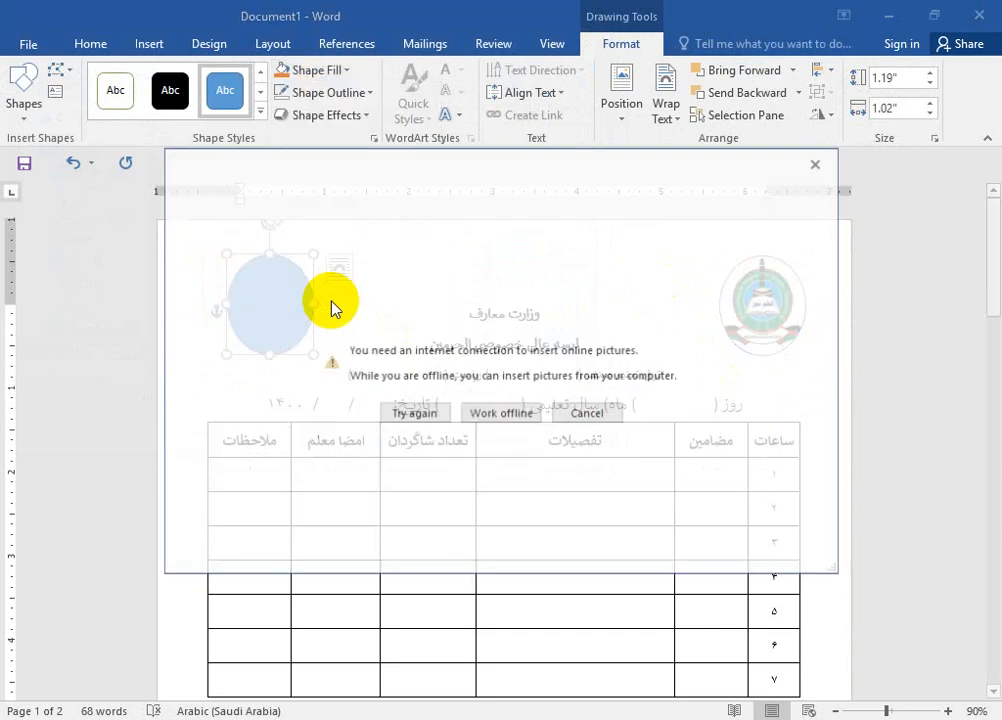
{"action": "left_click", "coordinate": [474, 413]}
{"action": "scroll", "coordinate": [380, 315], "scroll_direction": "down", "scroll_amount": 3}
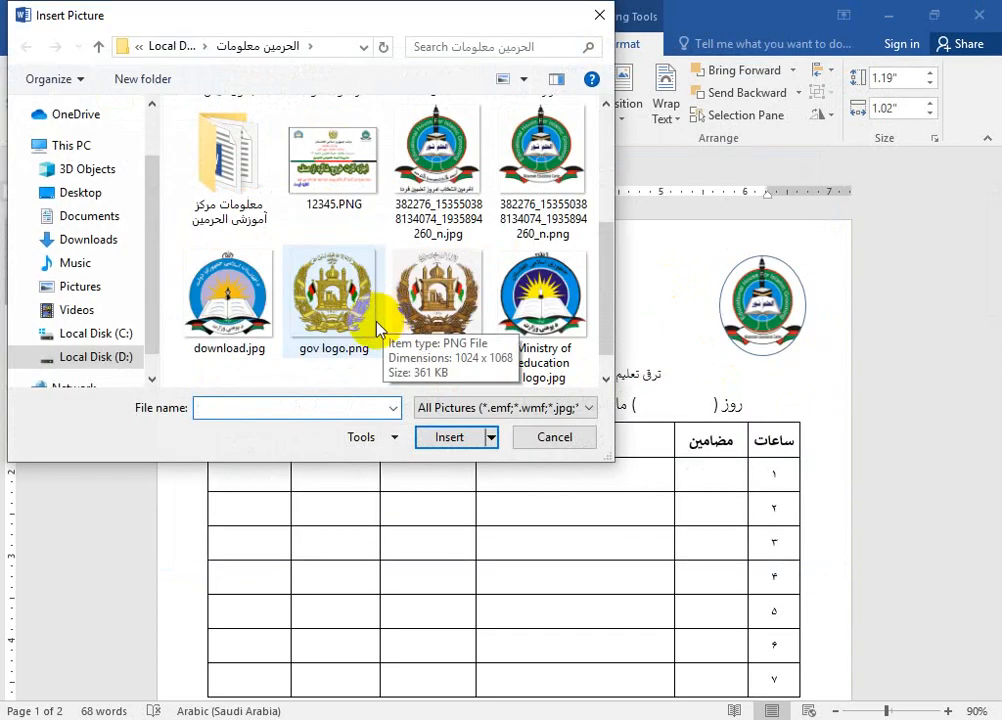
{"action": "double_click", "coordinate": [226, 292]}
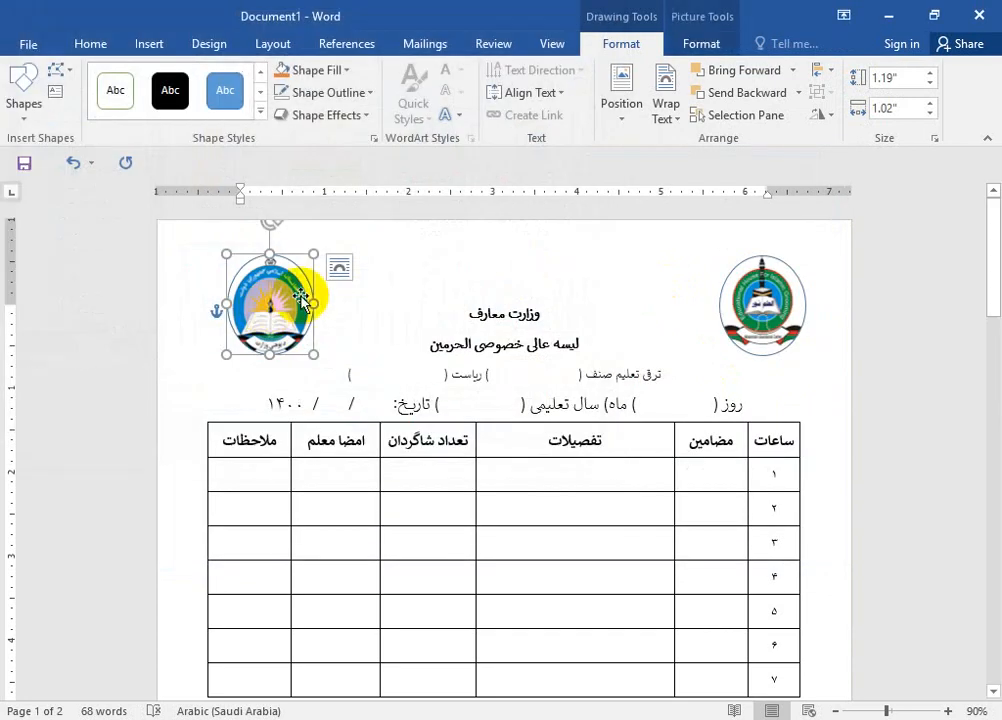
- Remove the outline from both logo ovals and check the page in the print preview
{"action": "left_click", "coordinate": [333, 98]}
{"action": "left_click", "coordinate": [320, 266]}
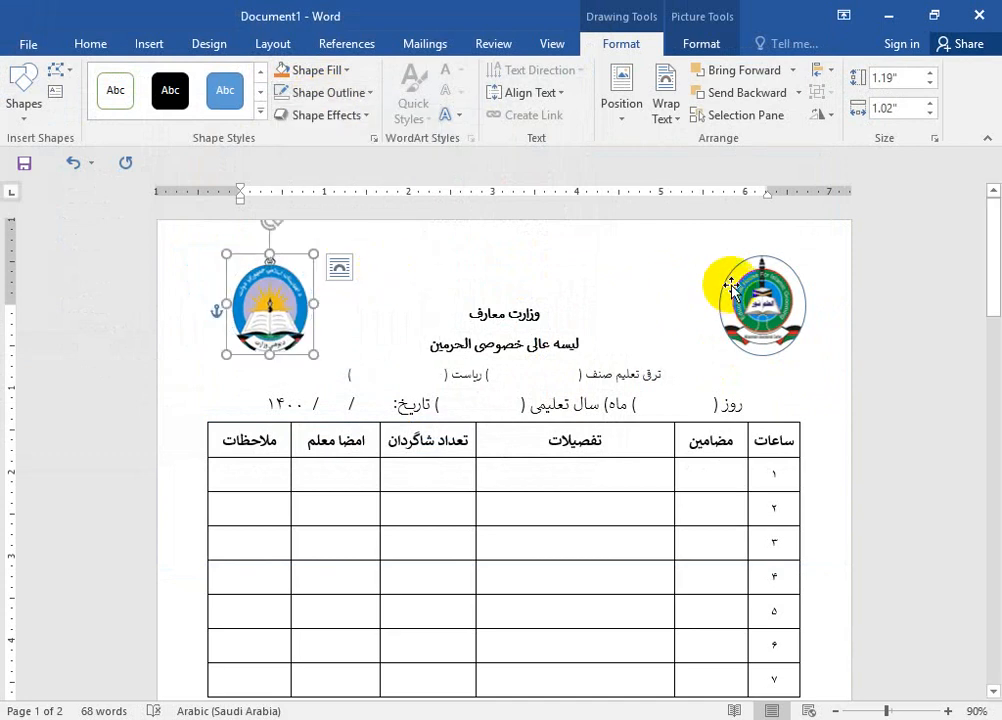
{"action": "left_click", "coordinate": [730, 288]}
{"action": "left_click", "coordinate": [351, 93]}
{"action": "left_click", "coordinate": [350, 263]}
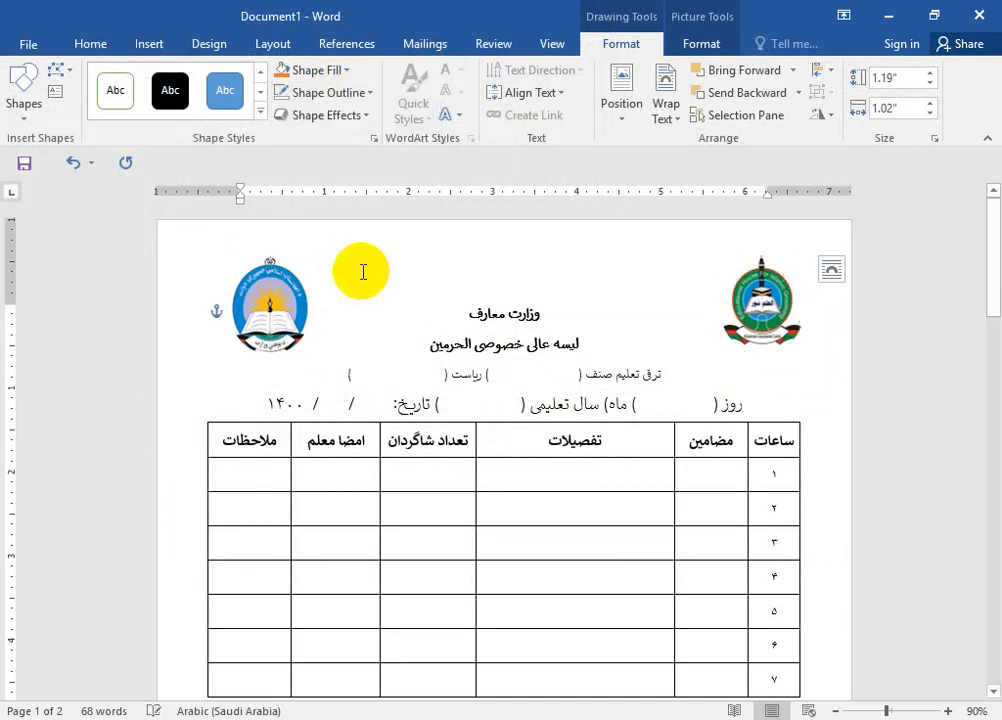
{"action": "left_click", "coordinate": [588, 326]}
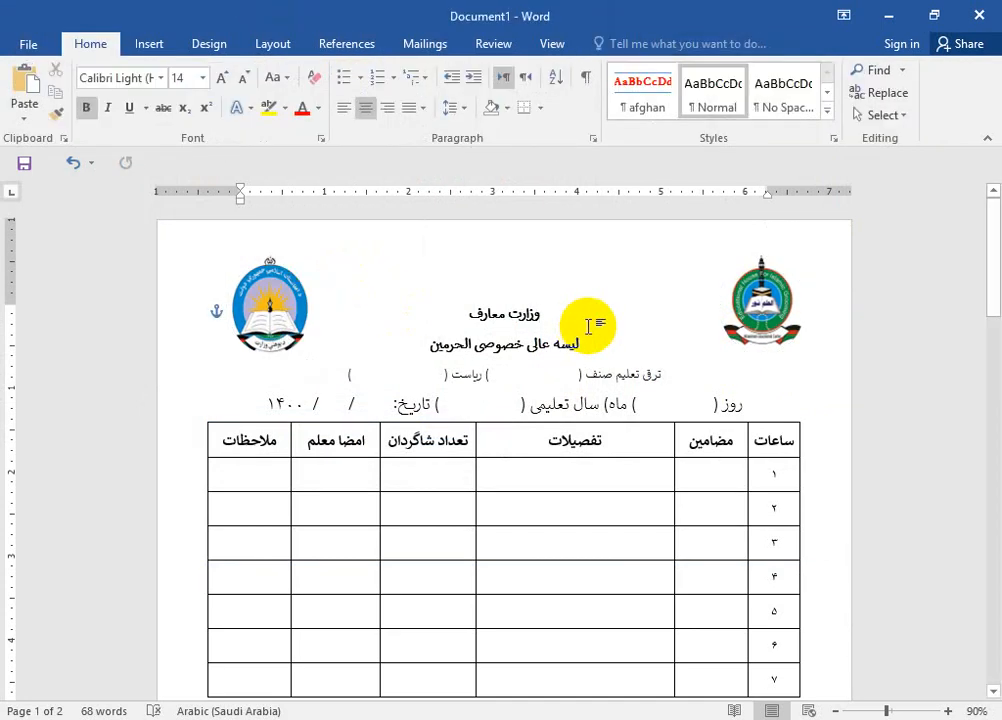
{"action": "key", "text": "ctrl+p"}
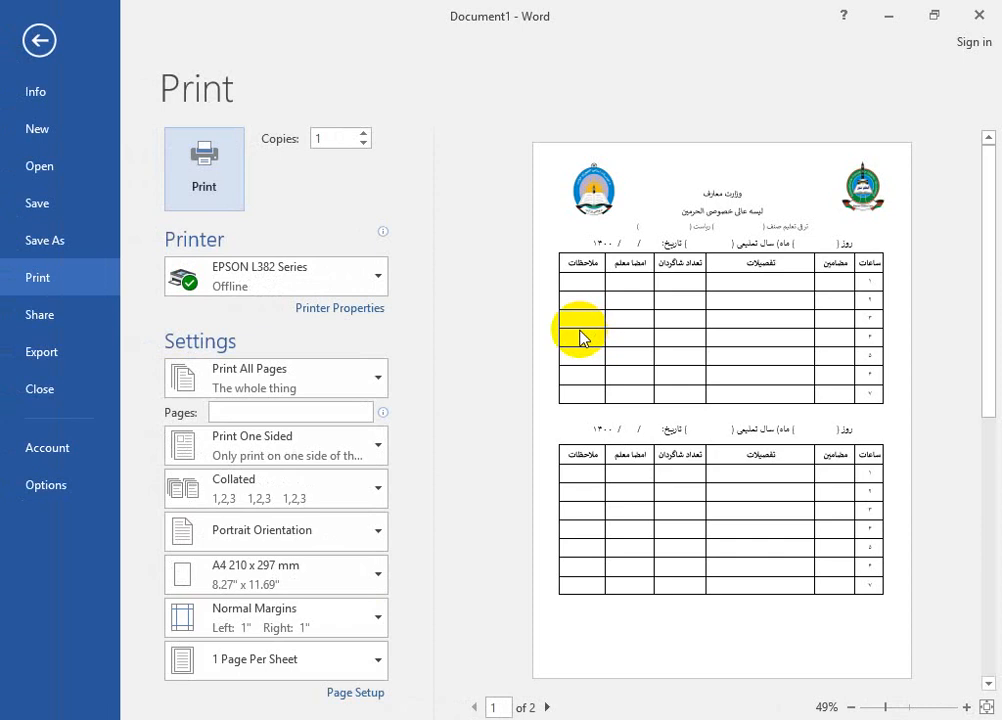
{"action": "key", "text": "Escape"}
- Reduce the height of both round logos slightly by lowering their upper edges
{"action": "left_click", "coordinate": [248, 290]}
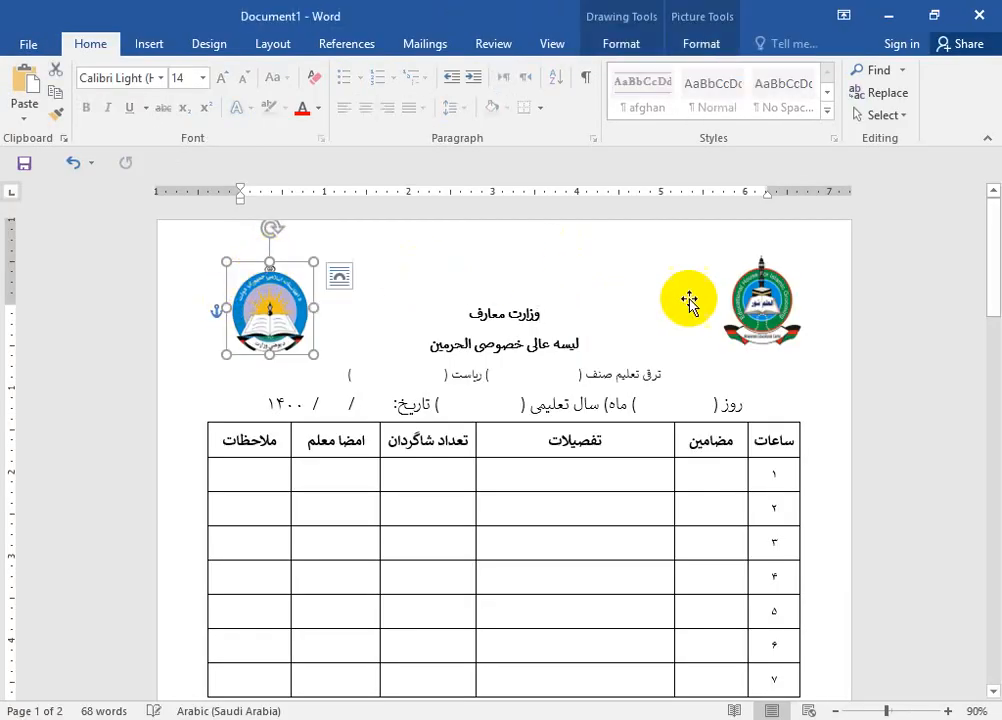
{"action": "left_click", "coordinate": [765, 258]}
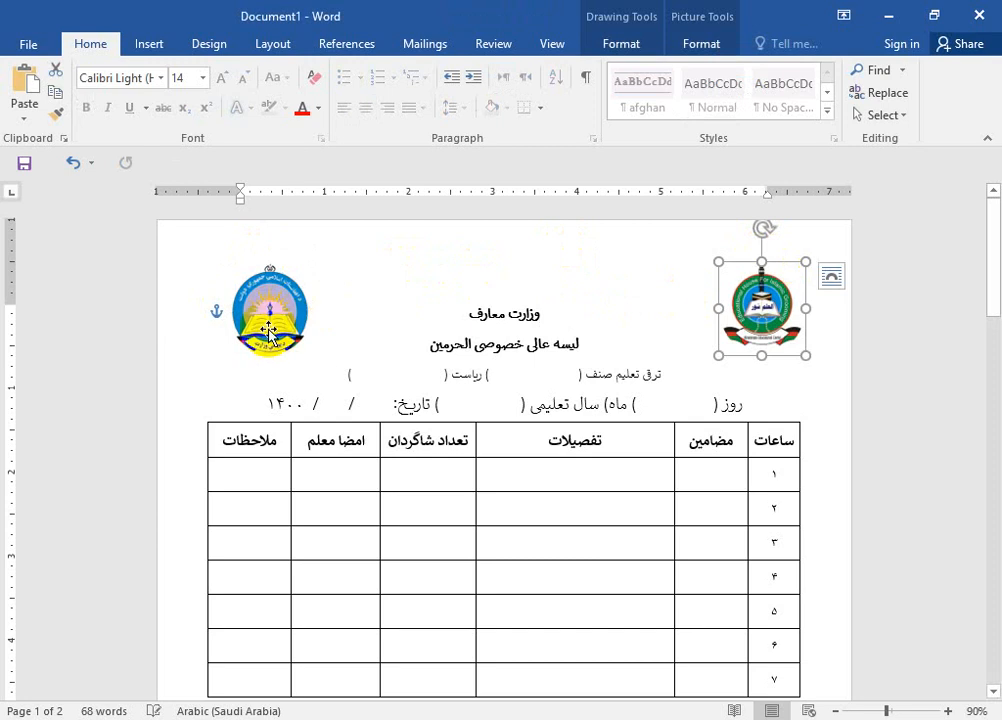
{"action": "left_click", "coordinate": [298, 305]}
{"action": "left_click", "coordinate": [775, 305]}
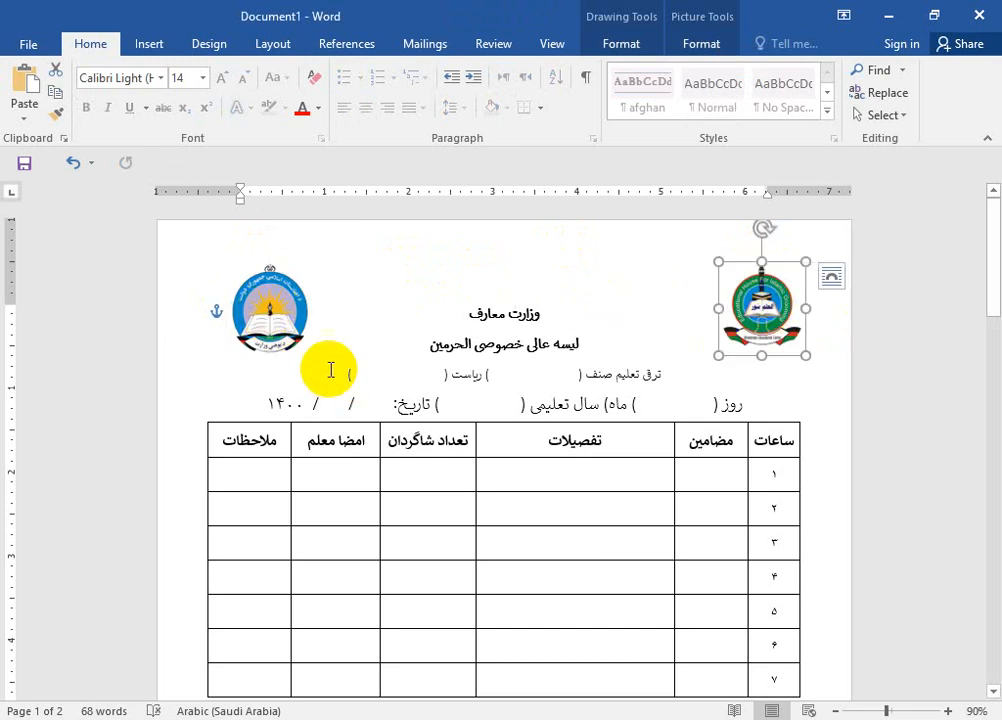
{"action": "left_click", "coordinate": [380, 331]}
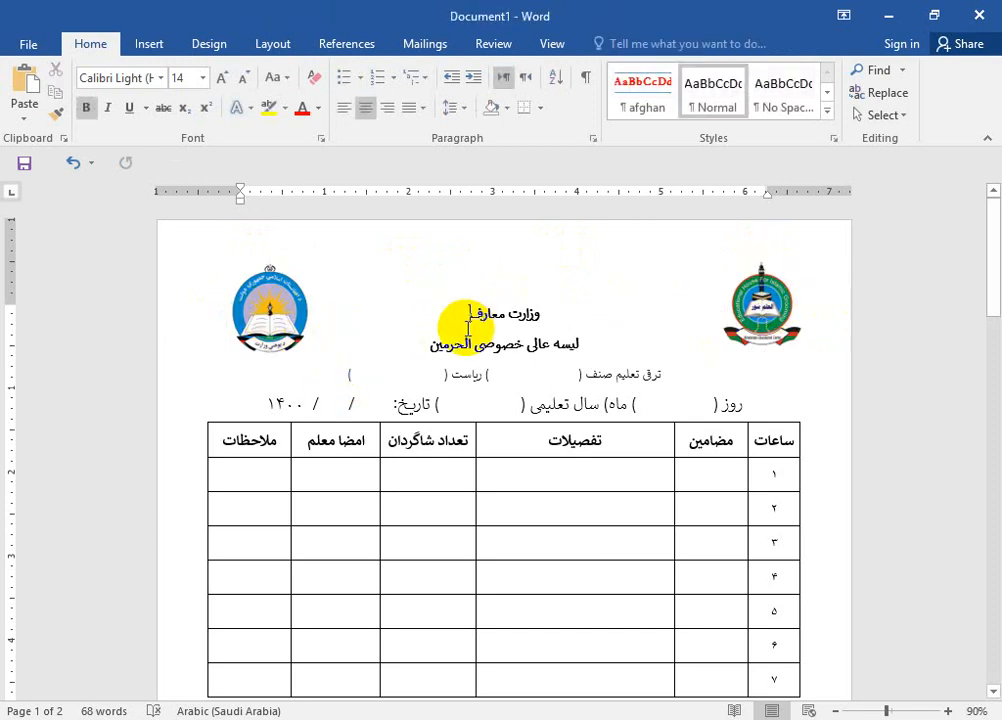
- Review the form's heading lines, the date lines and both tables down the page
{"action": "scroll", "coordinate": [466, 328], "scroll_direction": "down", "scroll_amount": 1}
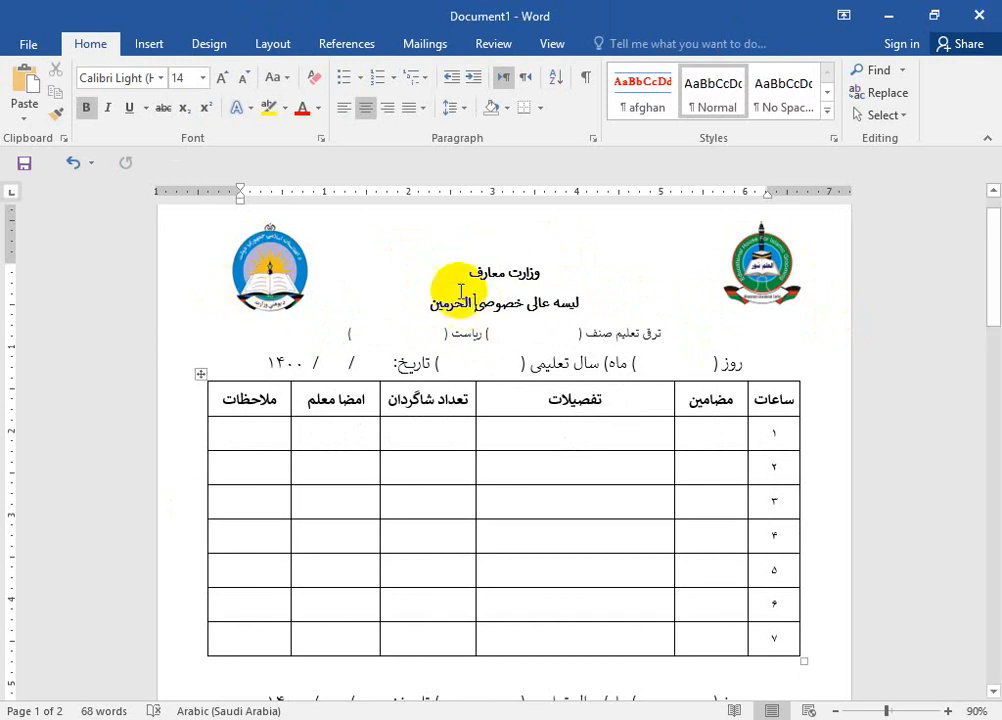
{"action": "left_click", "coordinate": [485, 302]}
{"action": "left_click", "coordinate": [497, 271]}
{"action": "left_click", "coordinate": [502, 308]}
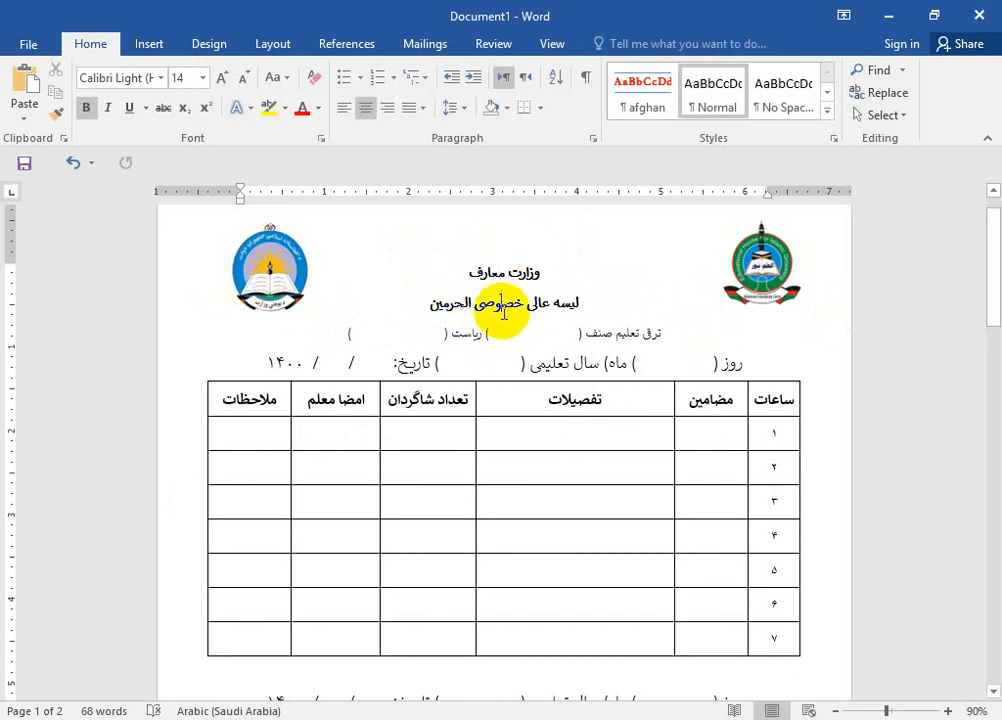
{"action": "left_click", "coordinate": [507, 244]}
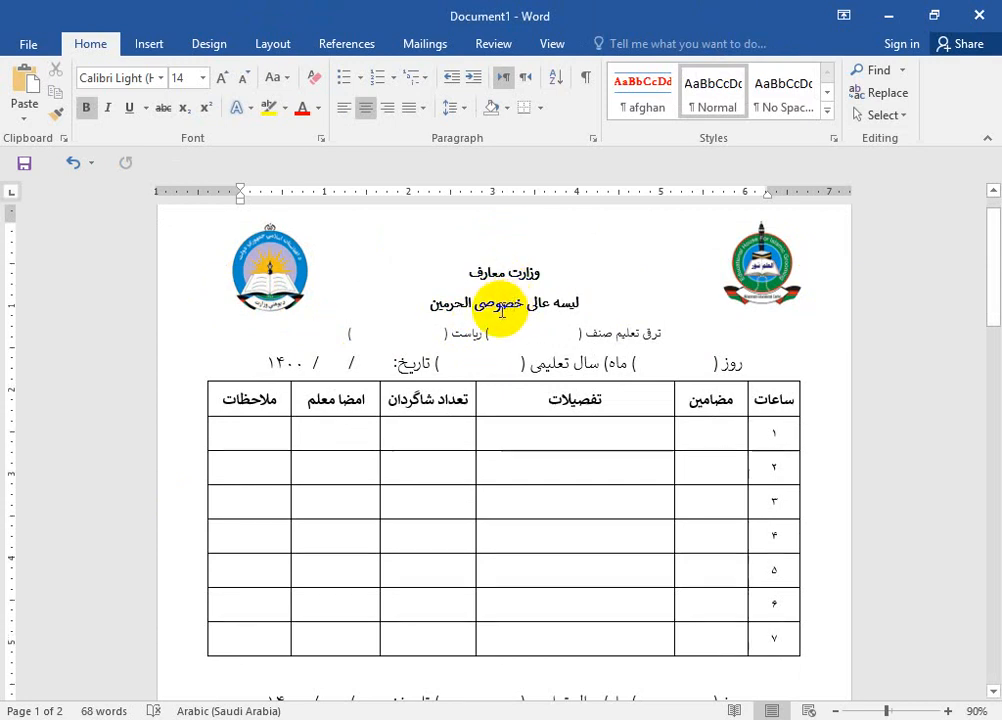
{"action": "scroll", "coordinate": [501, 306], "scroll_direction": "down", "scroll_amount": 7}
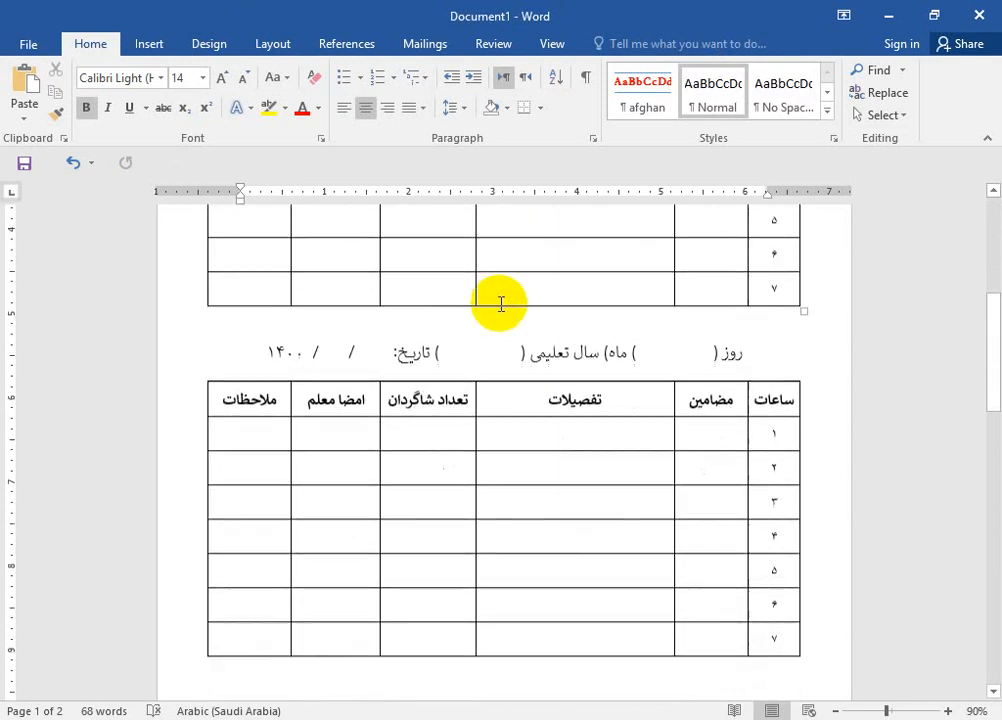
{"action": "scroll", "coordinate": [501, 306], "scroll_direction": "down", "scroll_amount": 5}
{"action": "scroll", "coordinate": [500, 310], "scroll_direction": "up", "scroll_amount": 5}
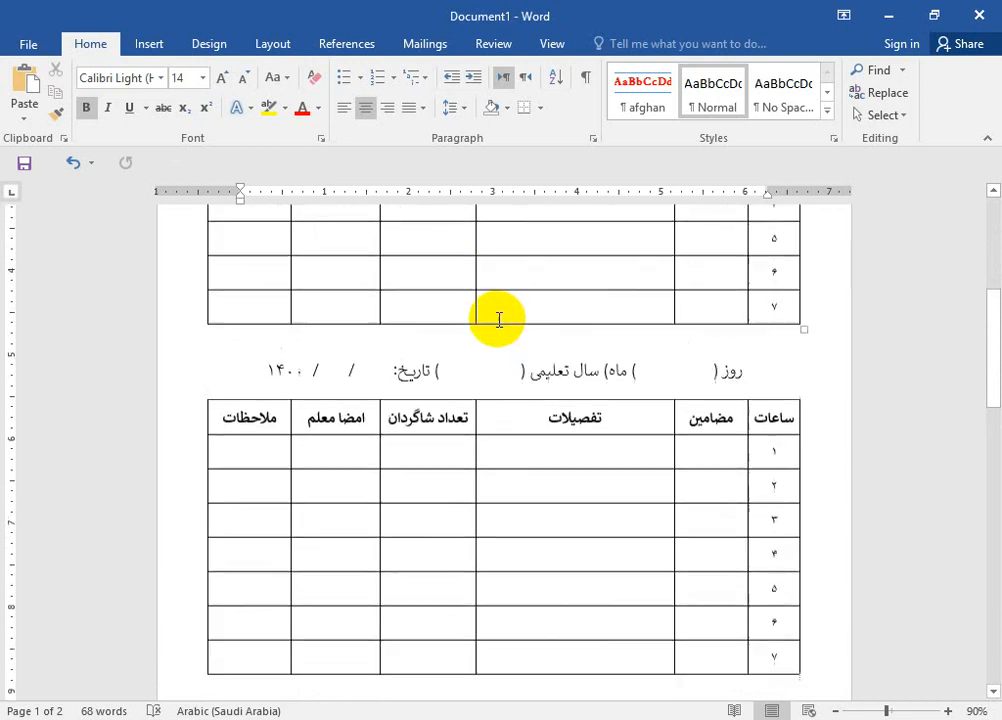
{"action": "scroll", "coordinate": [497, 322], "scroll_direction": "up", "scroll_amount": 7}
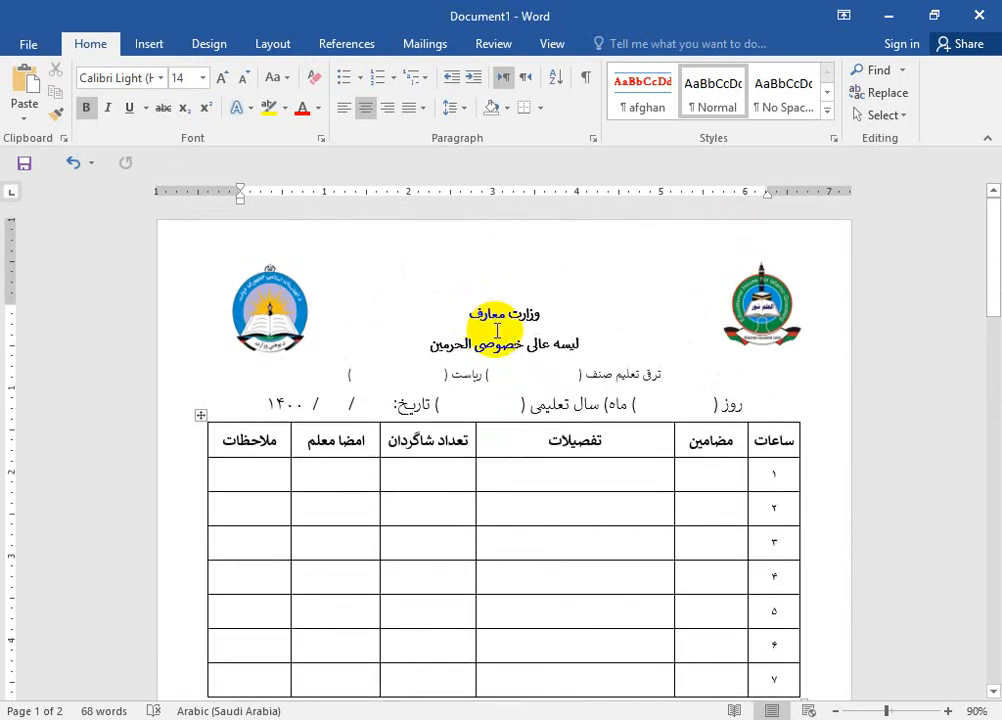
- Shorten the left and right logos a little further from above, keeping their lower edges in place
{"action": "left_click", "coordinate": [268, 270]}
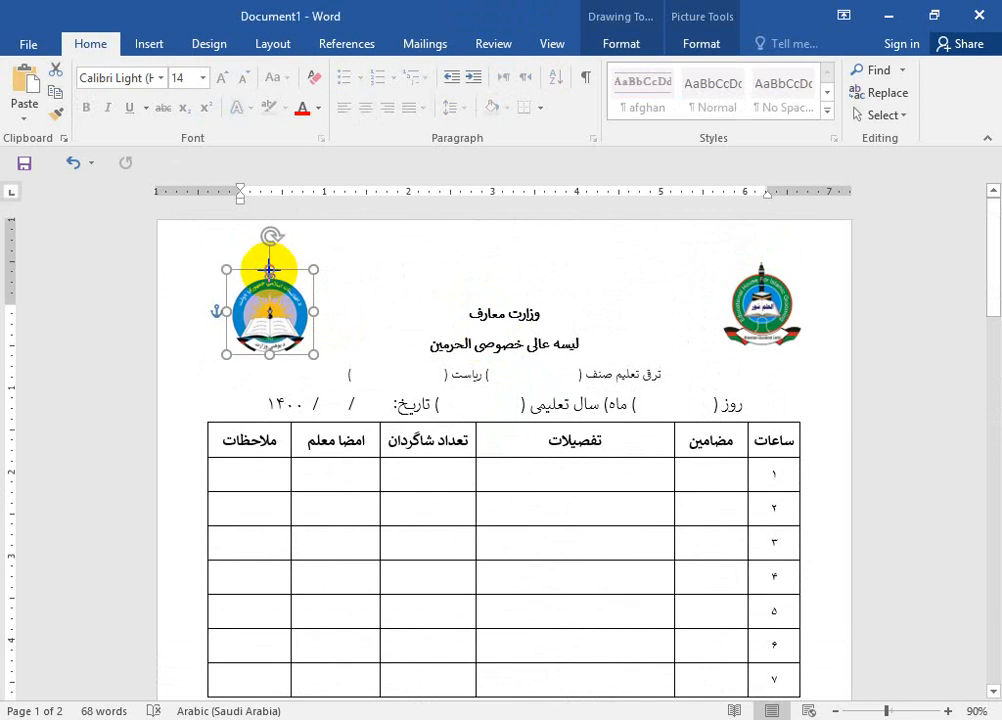
{"action": "left_click", "coordinate": [747, 268]}
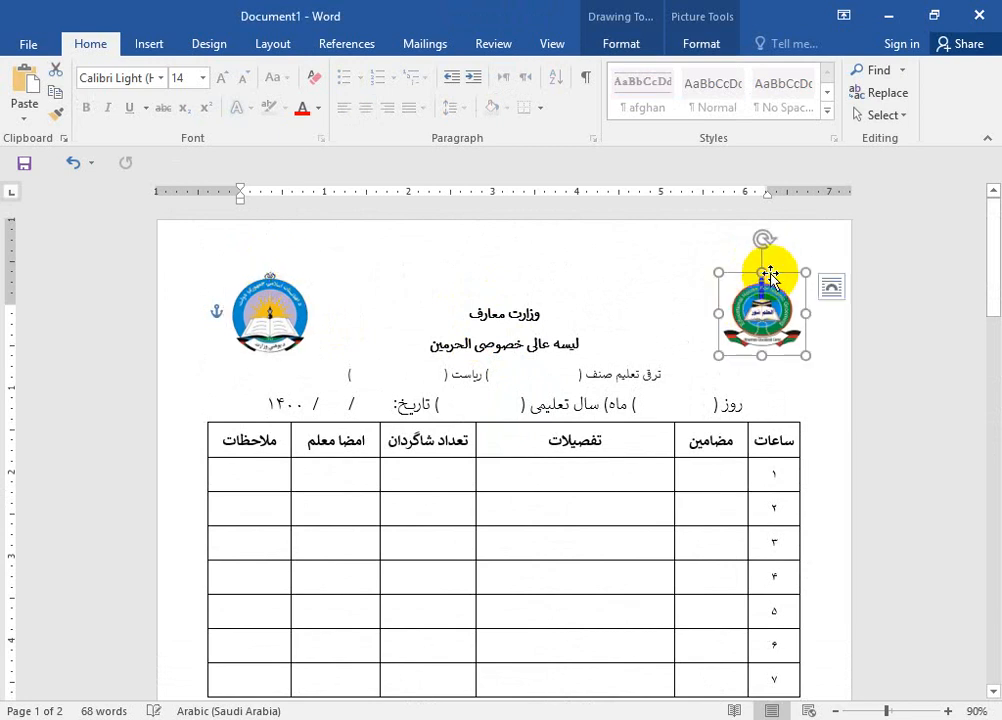
{"action": "left_click", "coordinate": [351, 343]}
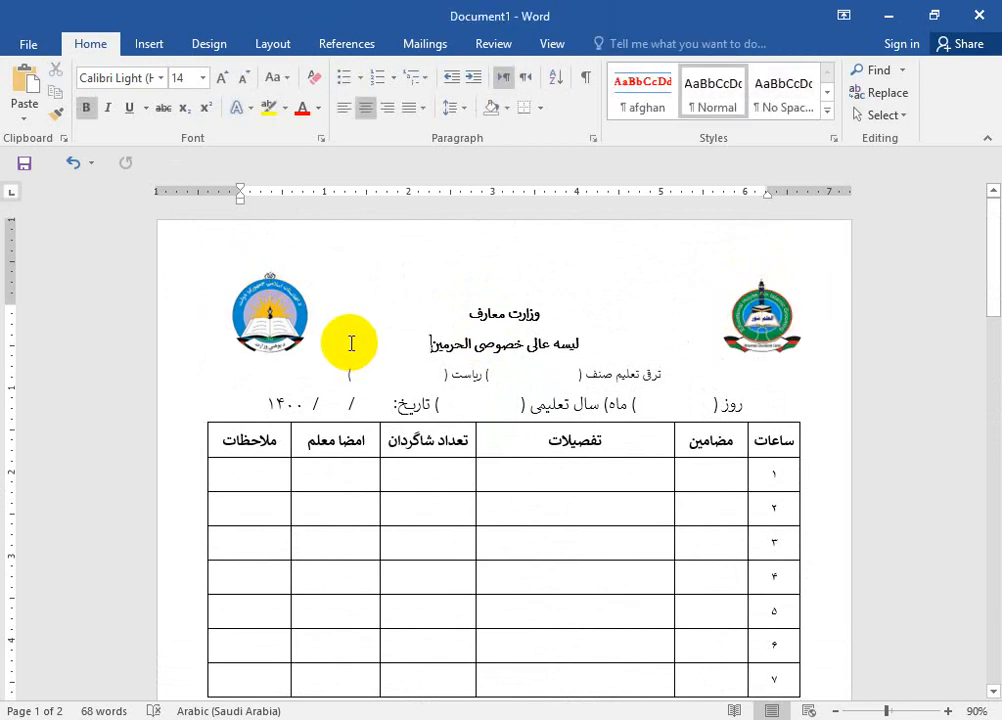
{"action": "scroll", "coordinate": [350, 343], "scroll_direction": "down", "scroll_amount": 3}
{"action": "scroll", "coordinate": [350, 343], "scroll_direction": "down", "scroll_amount": 10}
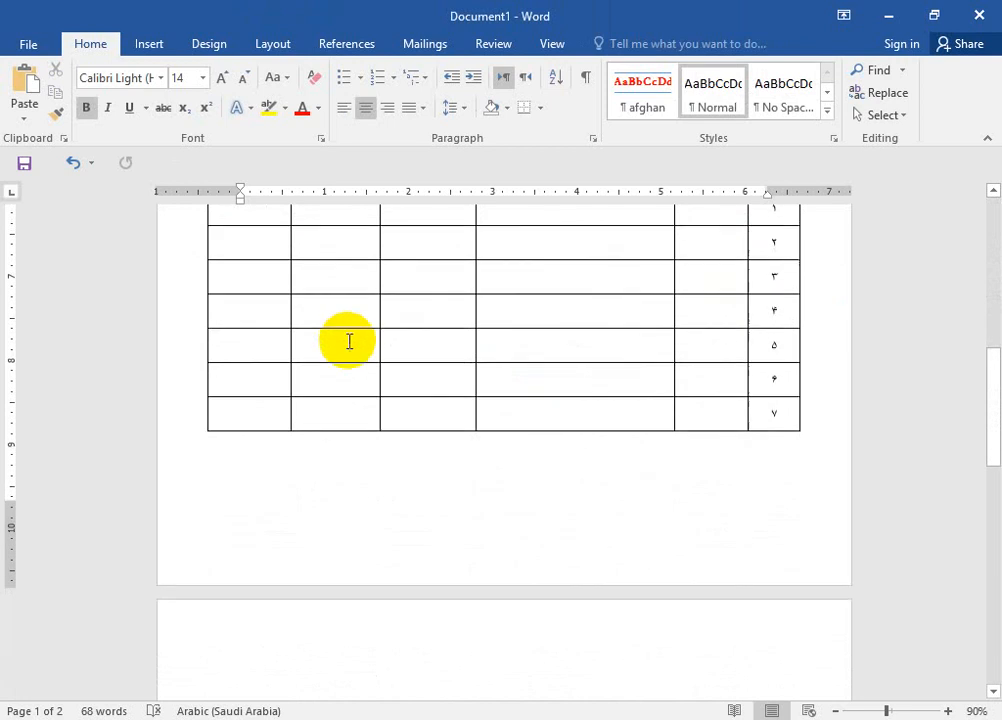